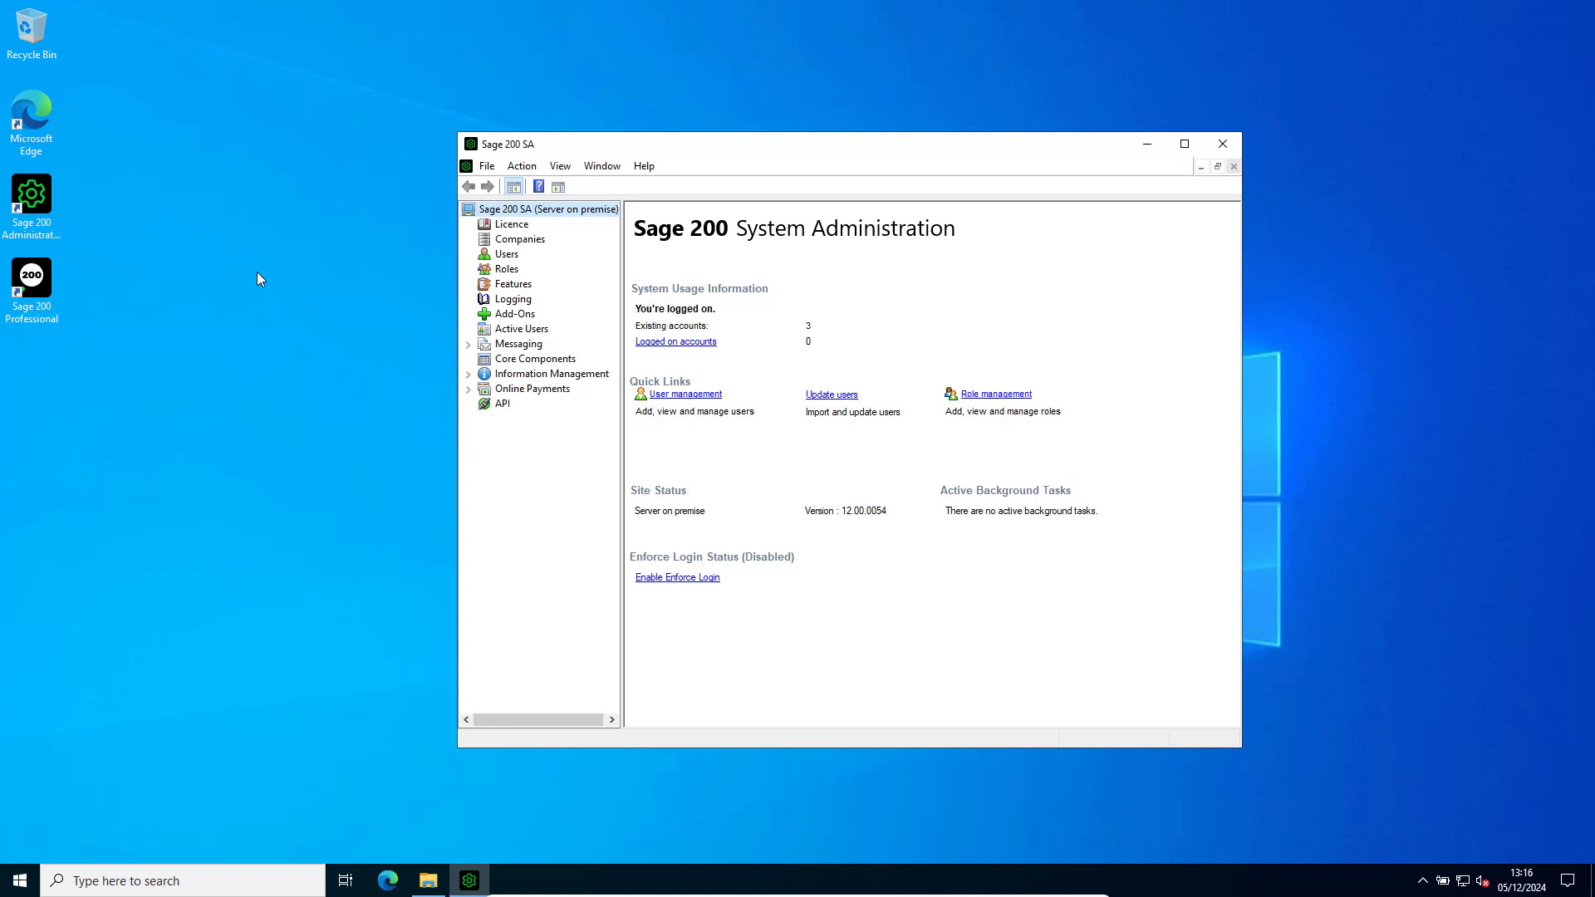
Start adding a new add-on in Simple Mode and choose SageNetworkIntegration.sdbx from the Sage Network Integration downloads folder as the package.
{"action": "left_click", "coordinate": [514, 315]}
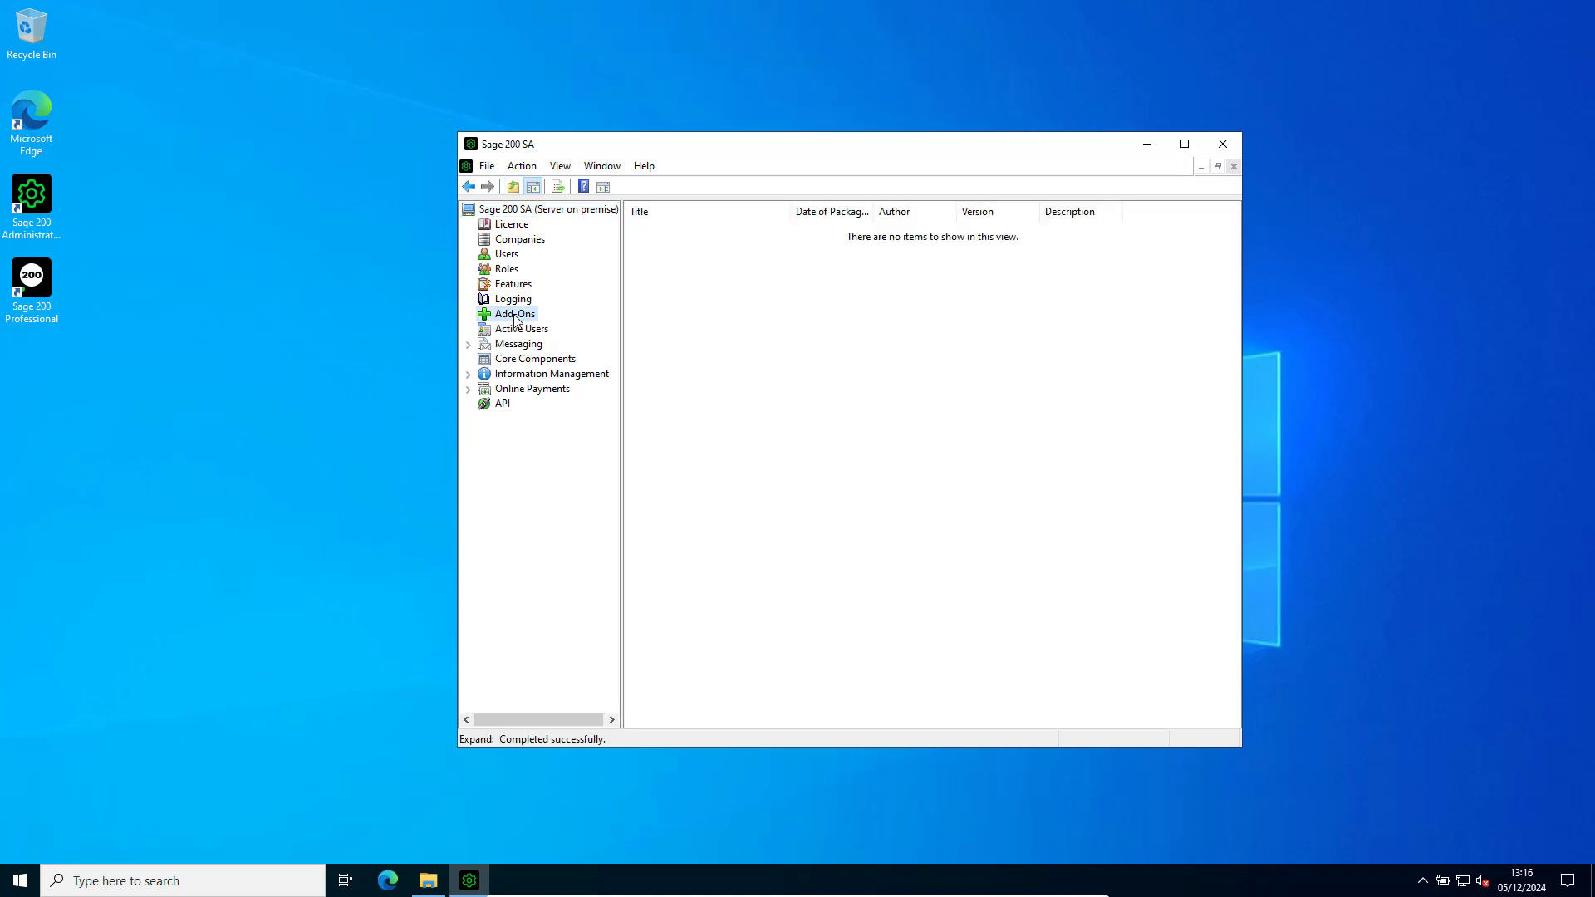
{"action": "right_click", "coordinate": [687, 310]}
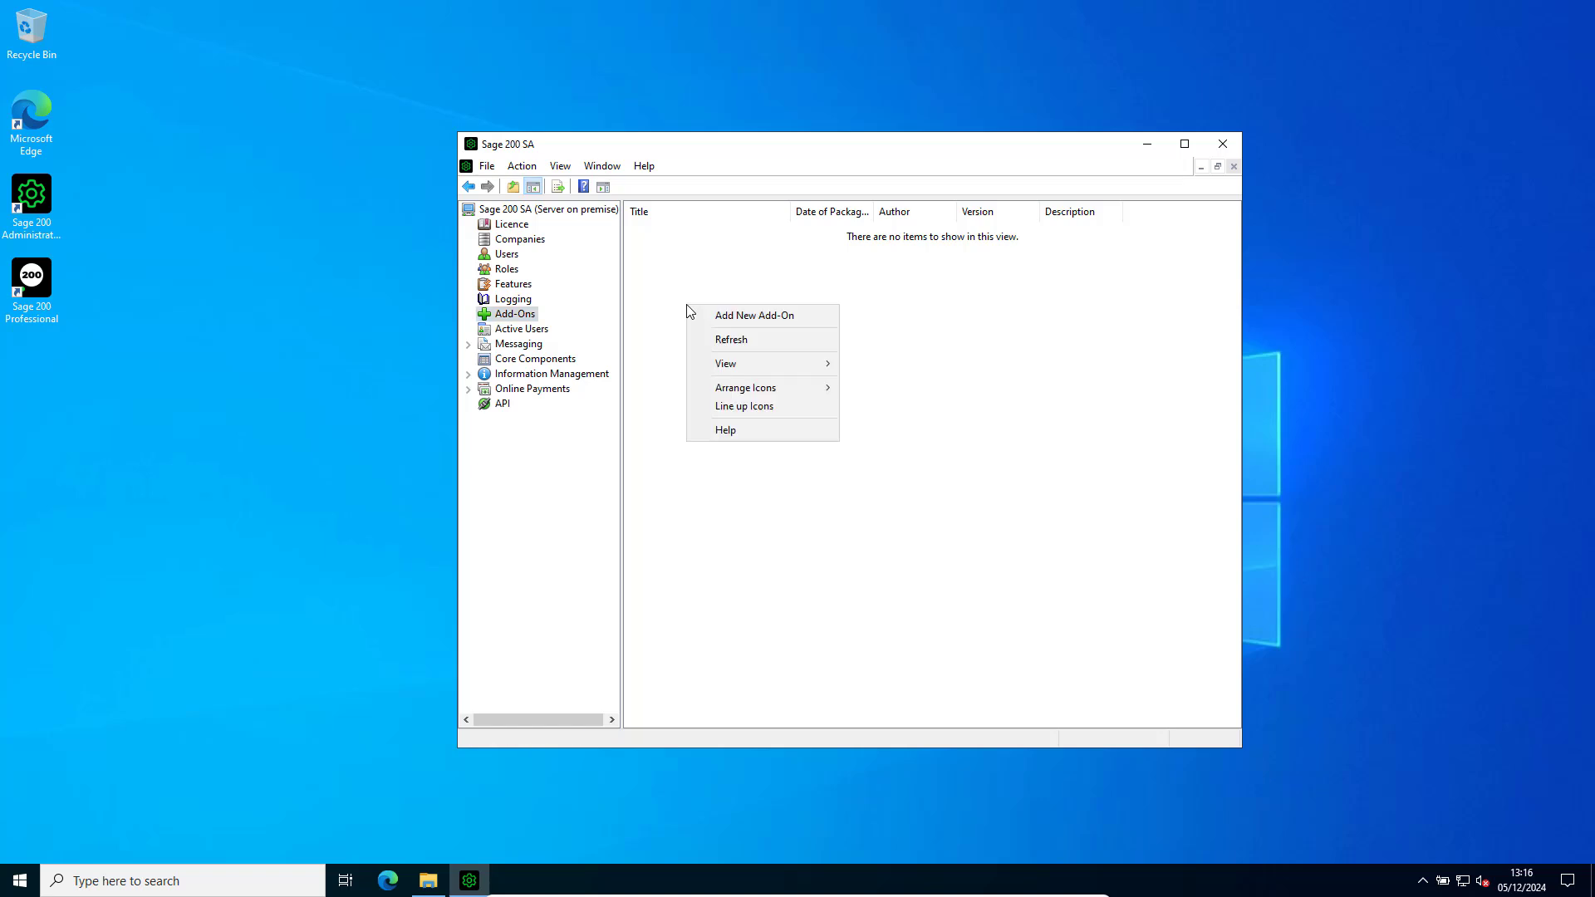
{"action": "left_click", "coordinate": [760, 314]}
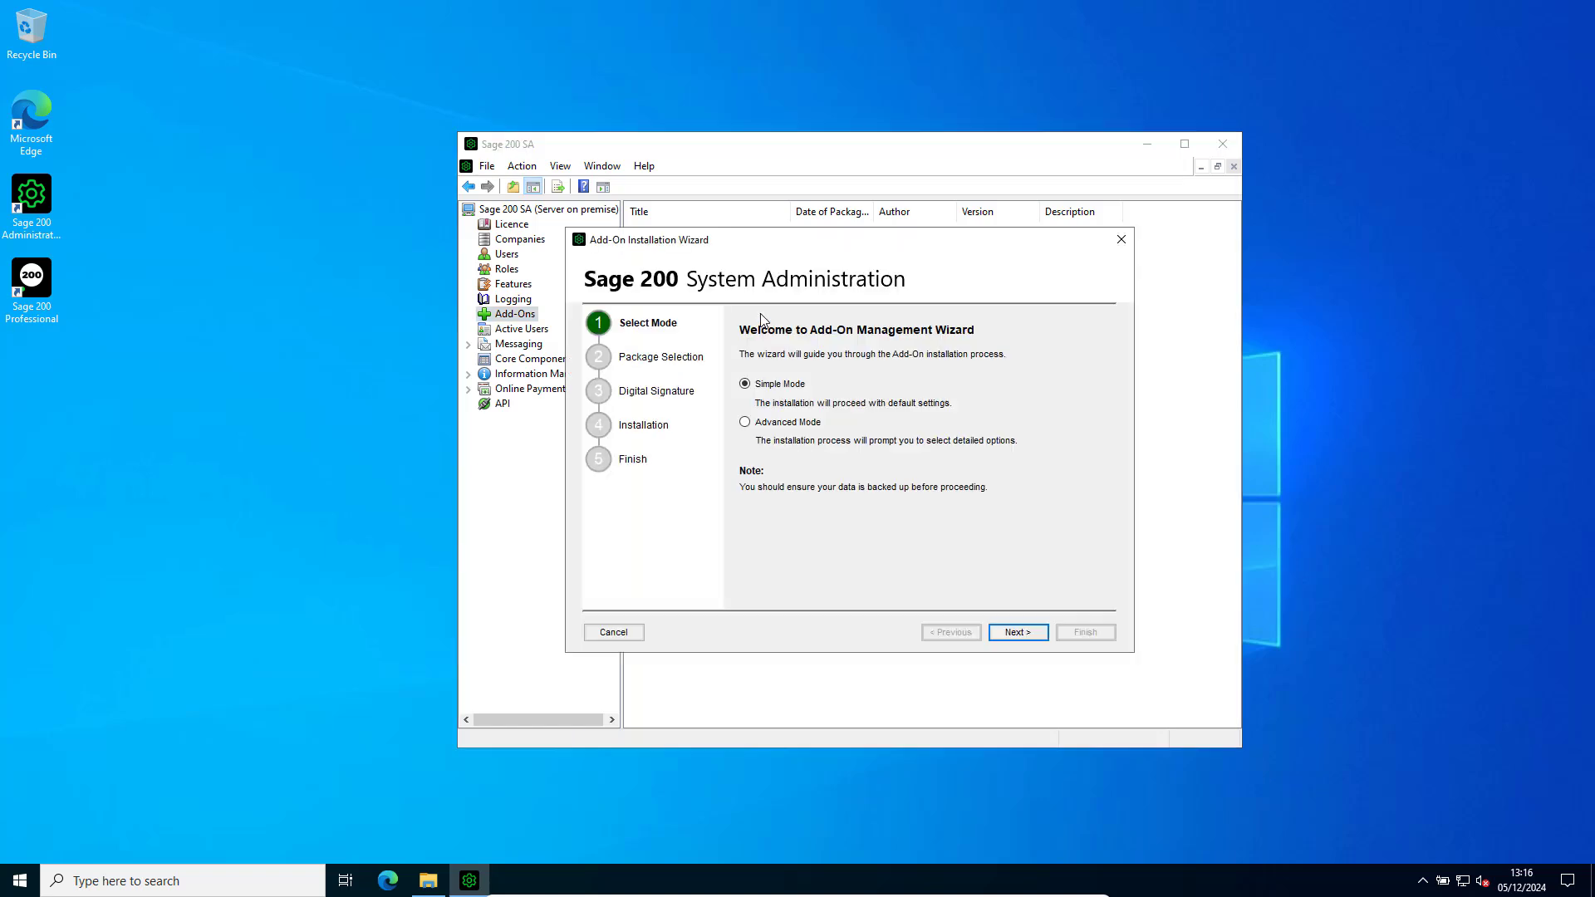
{"action": "left_click", "coordinate": [1011, 634]}
{"action": "left_click", "coordinate": [1070, 357]}
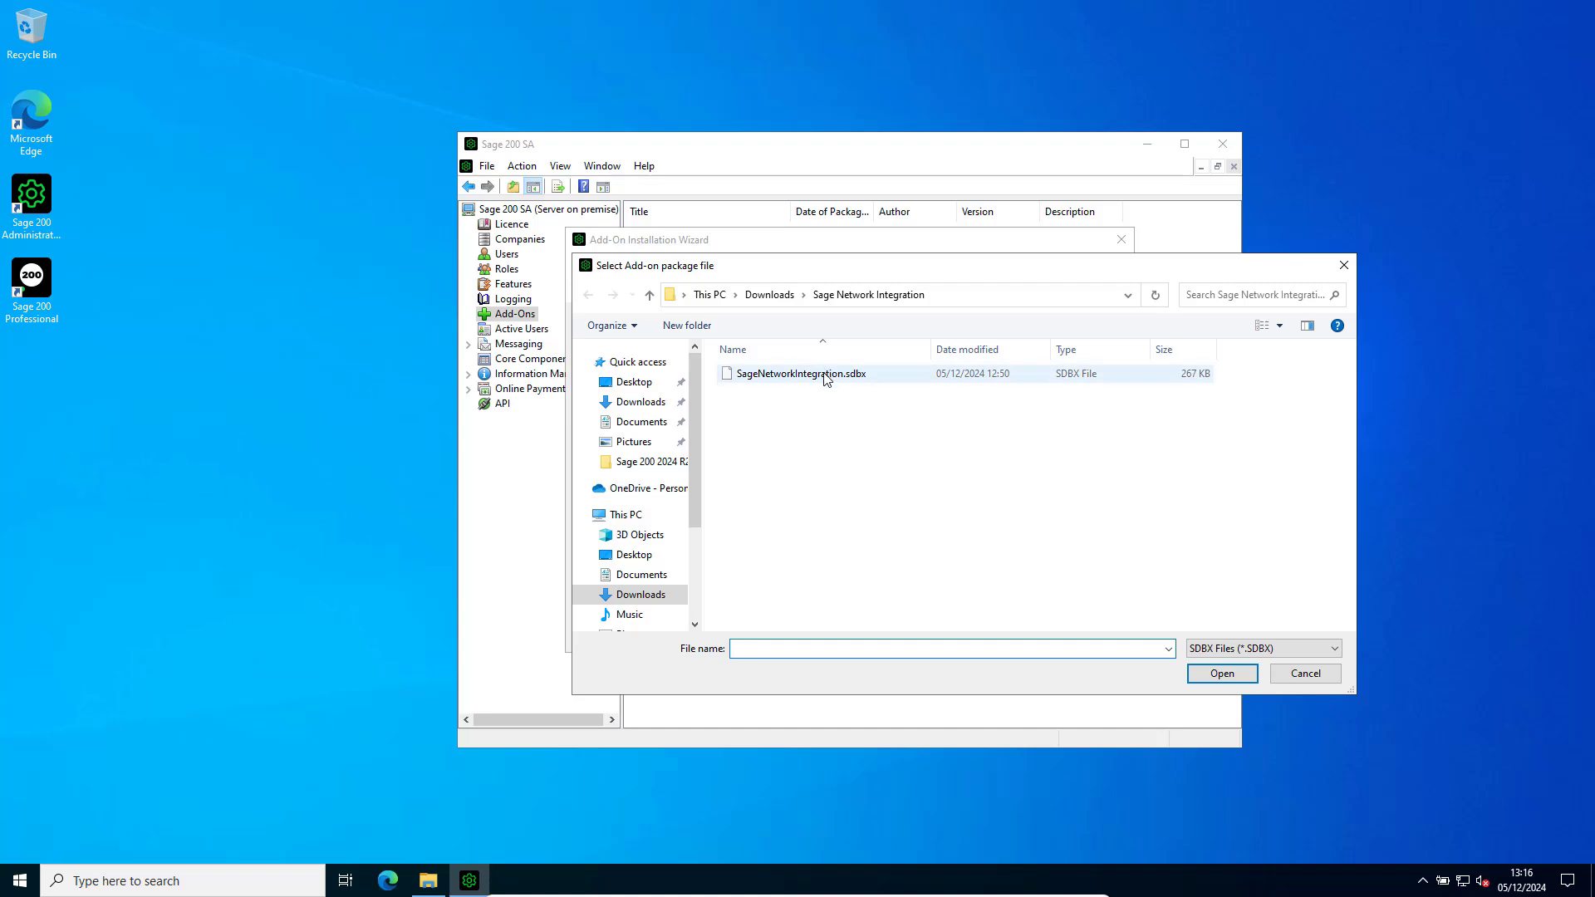
{"action": "left_click", "coordinate": [825, 376]}
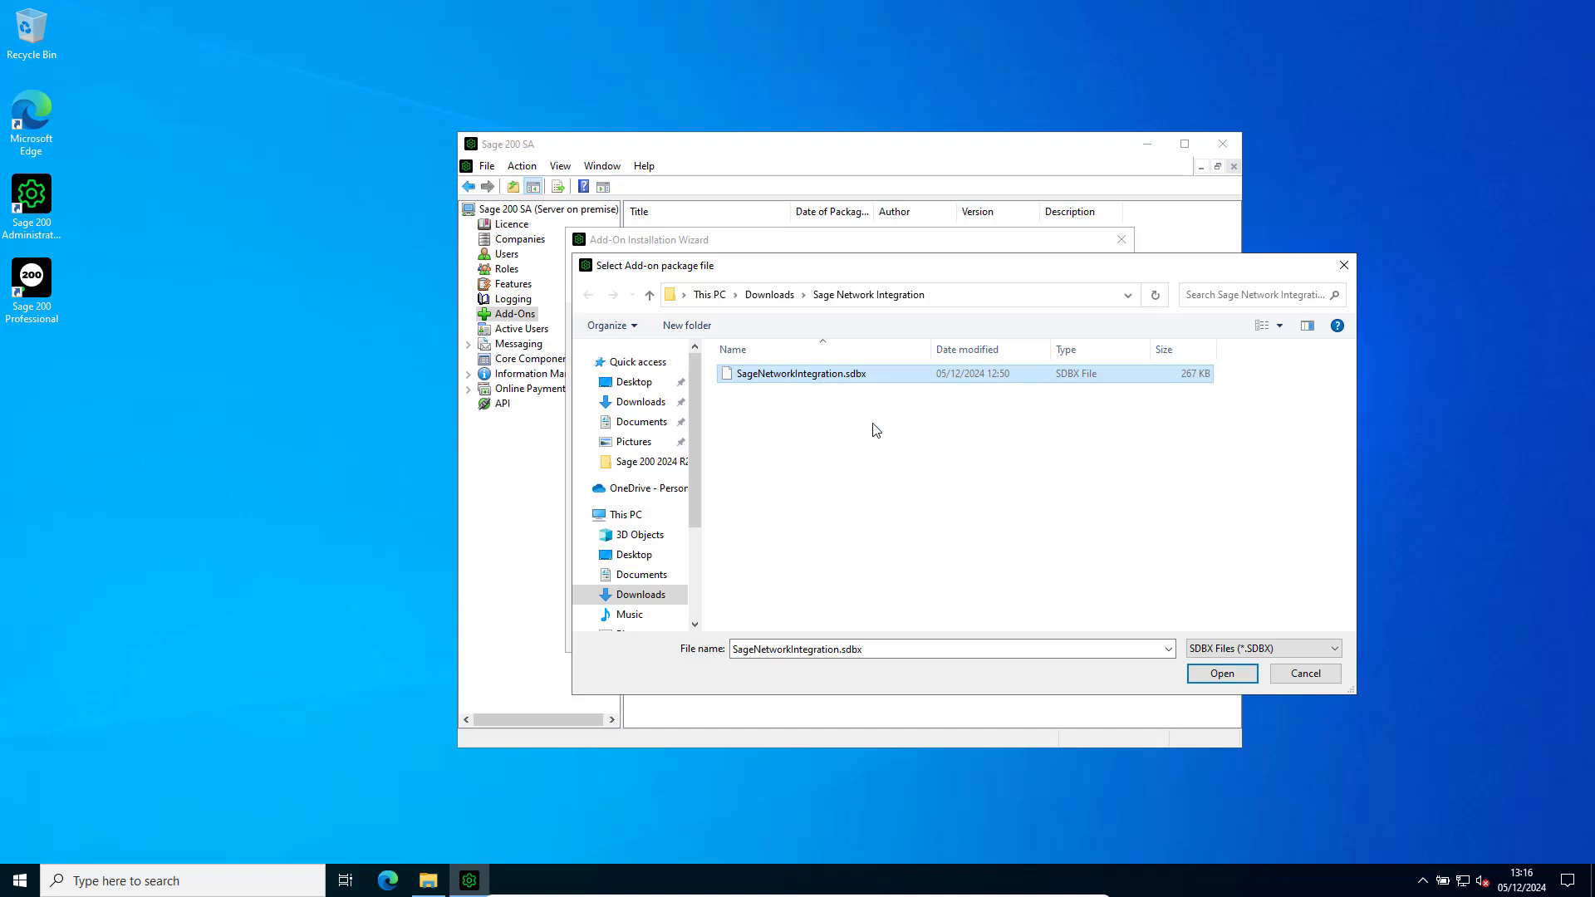
{"action": "left_click", "coordinate": [1248, 670]}
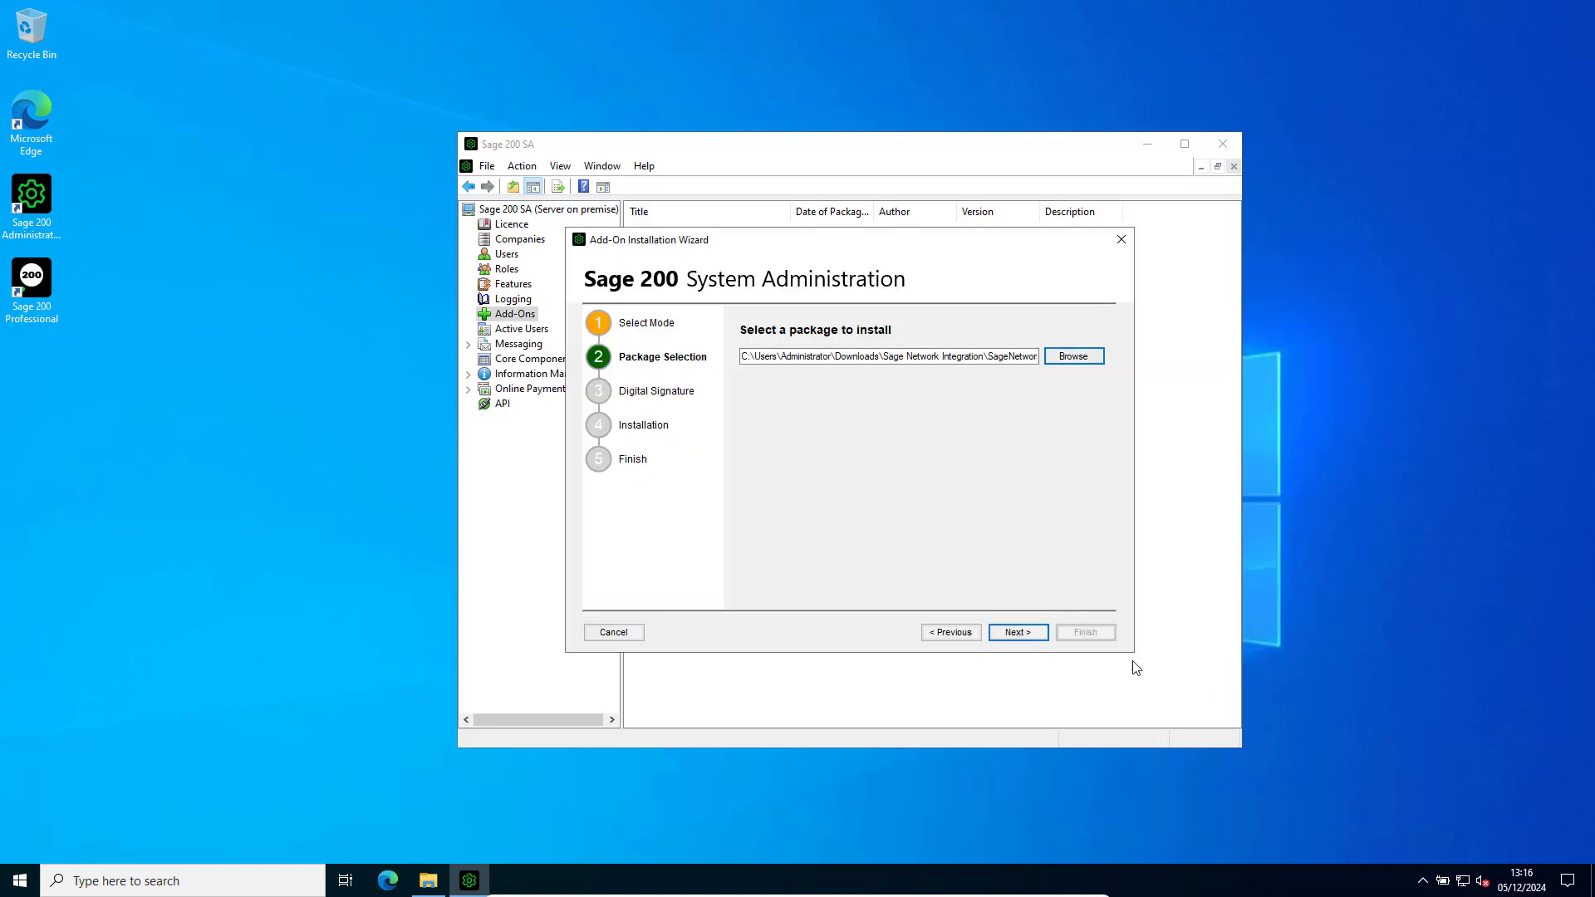
Trust the package's certificate authority, install the SageNetworkIntegration add-on and finish the wizard.
{"action": "left_click", "coordinate": [1021, 633]}
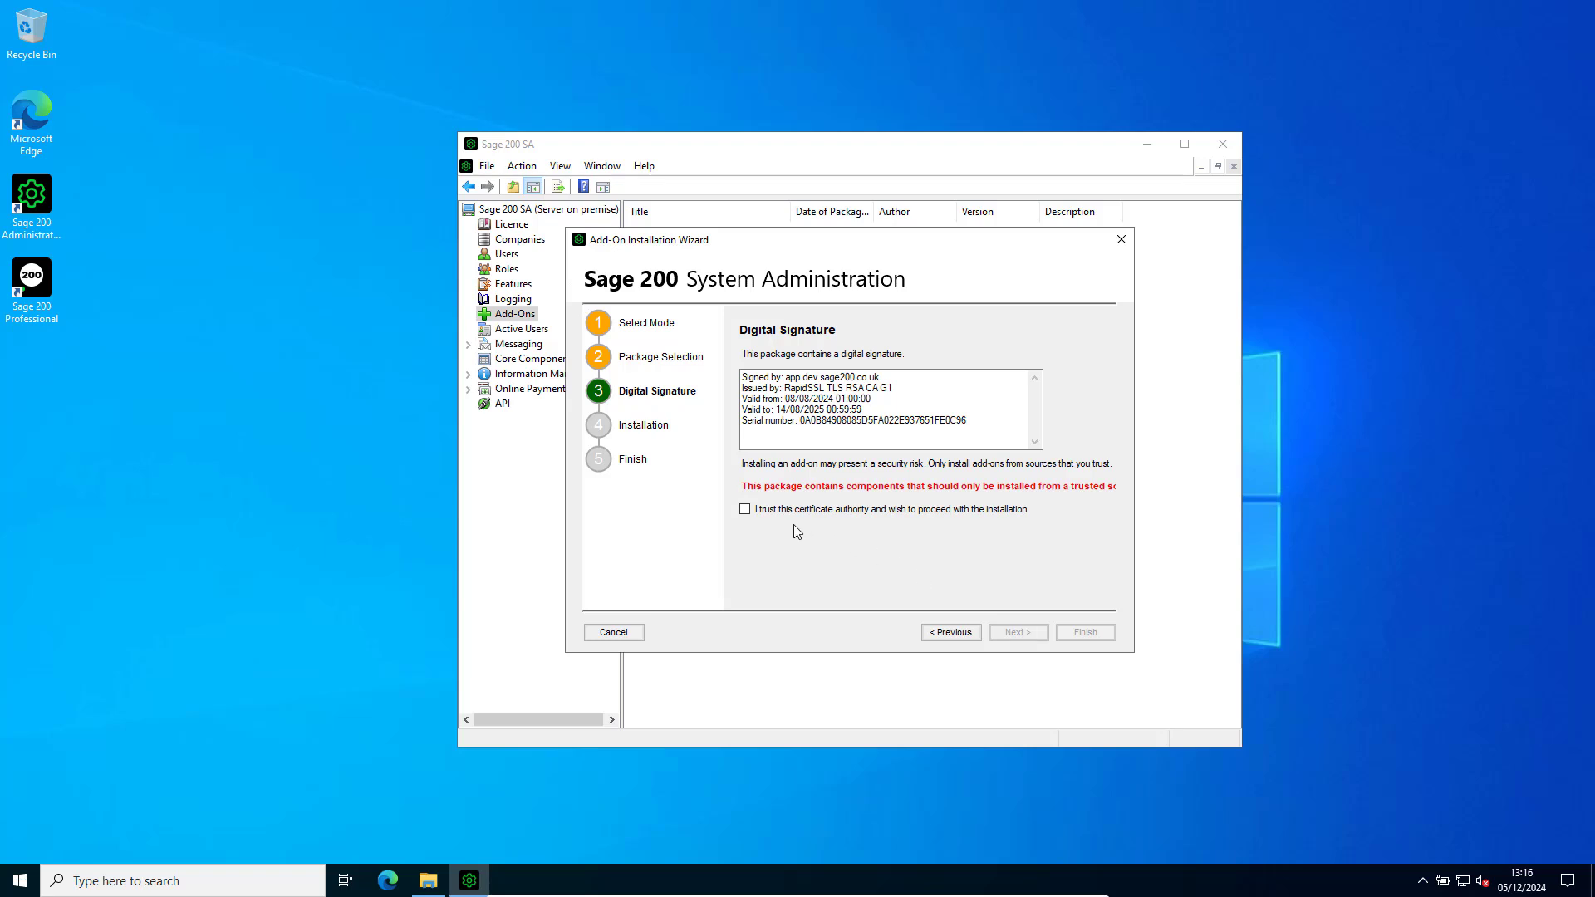
{"action": "left_click", "coordinate": [745, 510]}
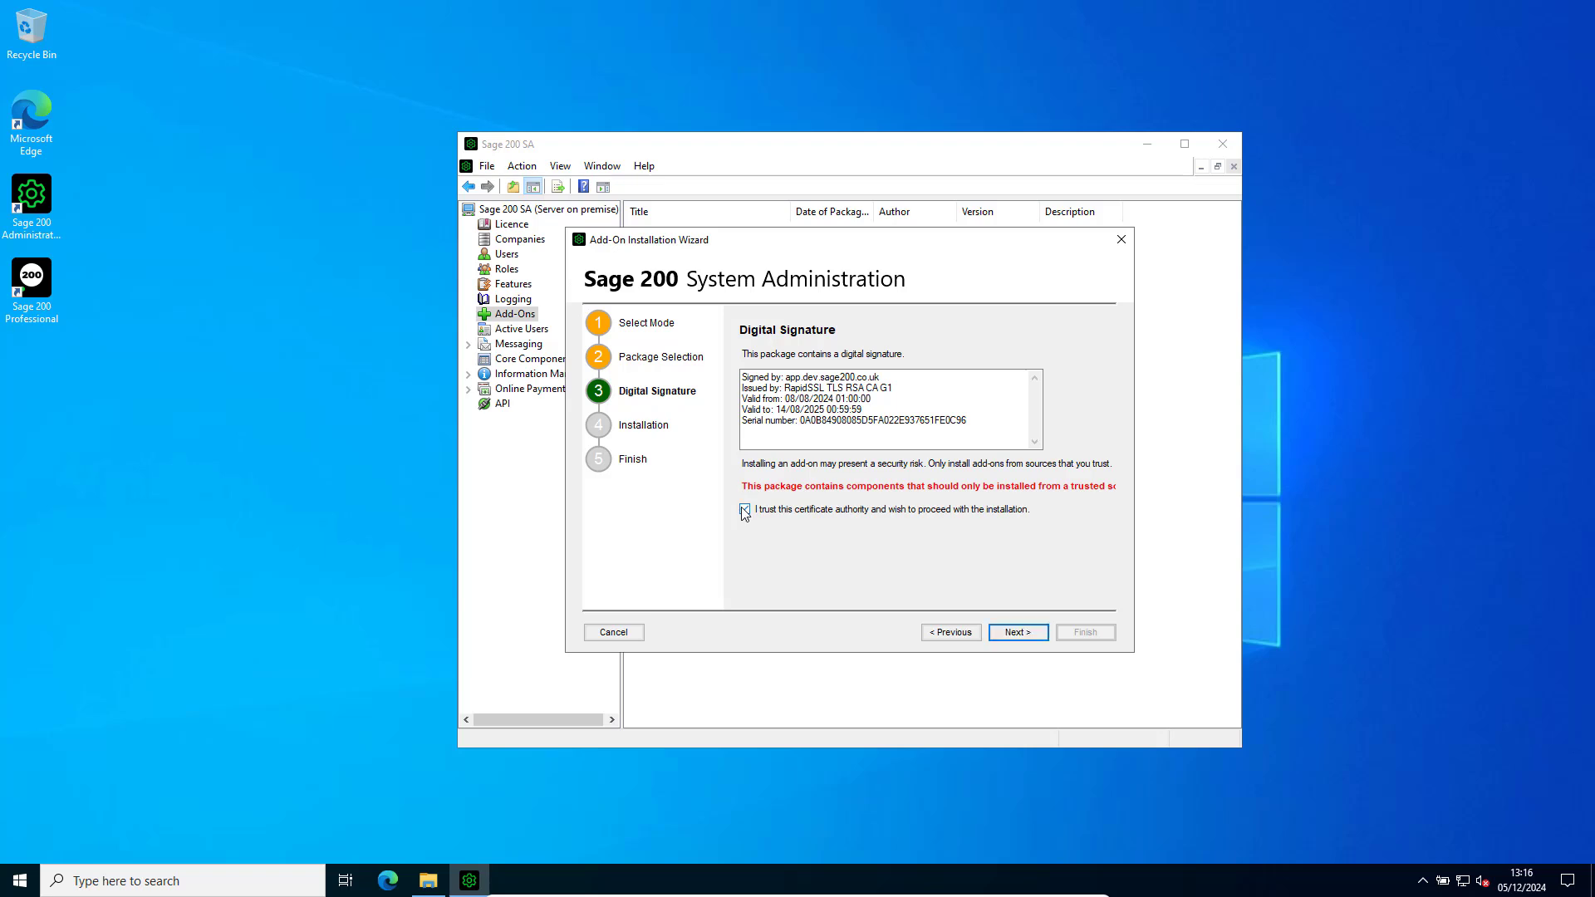
{"action": "left_click", "coordinate": [1022, 633]}
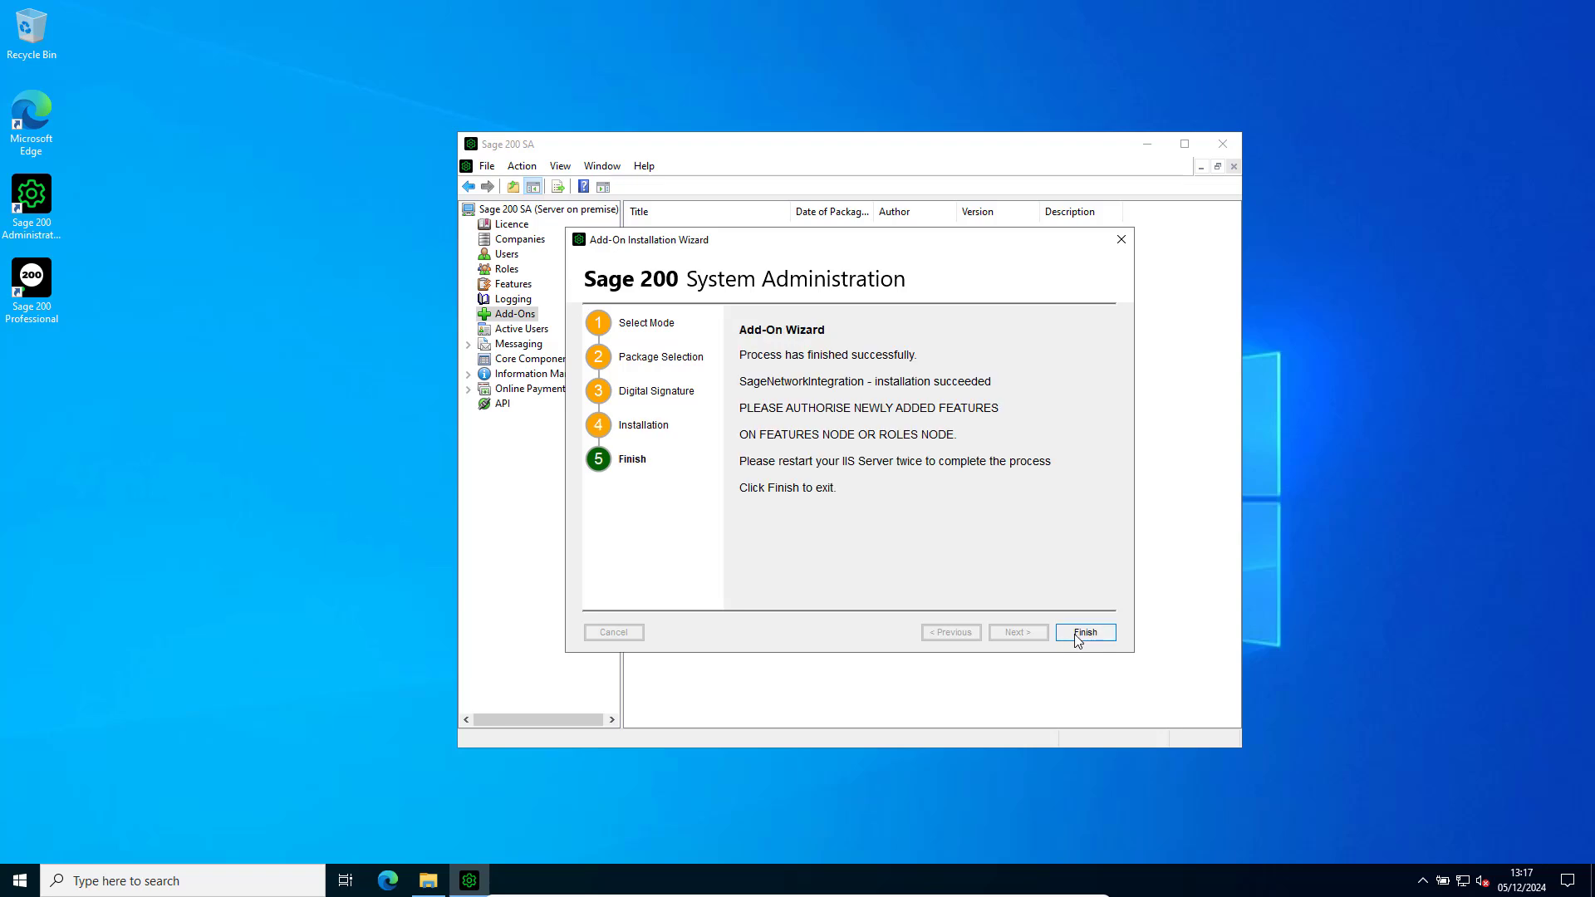
{"action": "left_click", "coordinate": [1084, 633]}
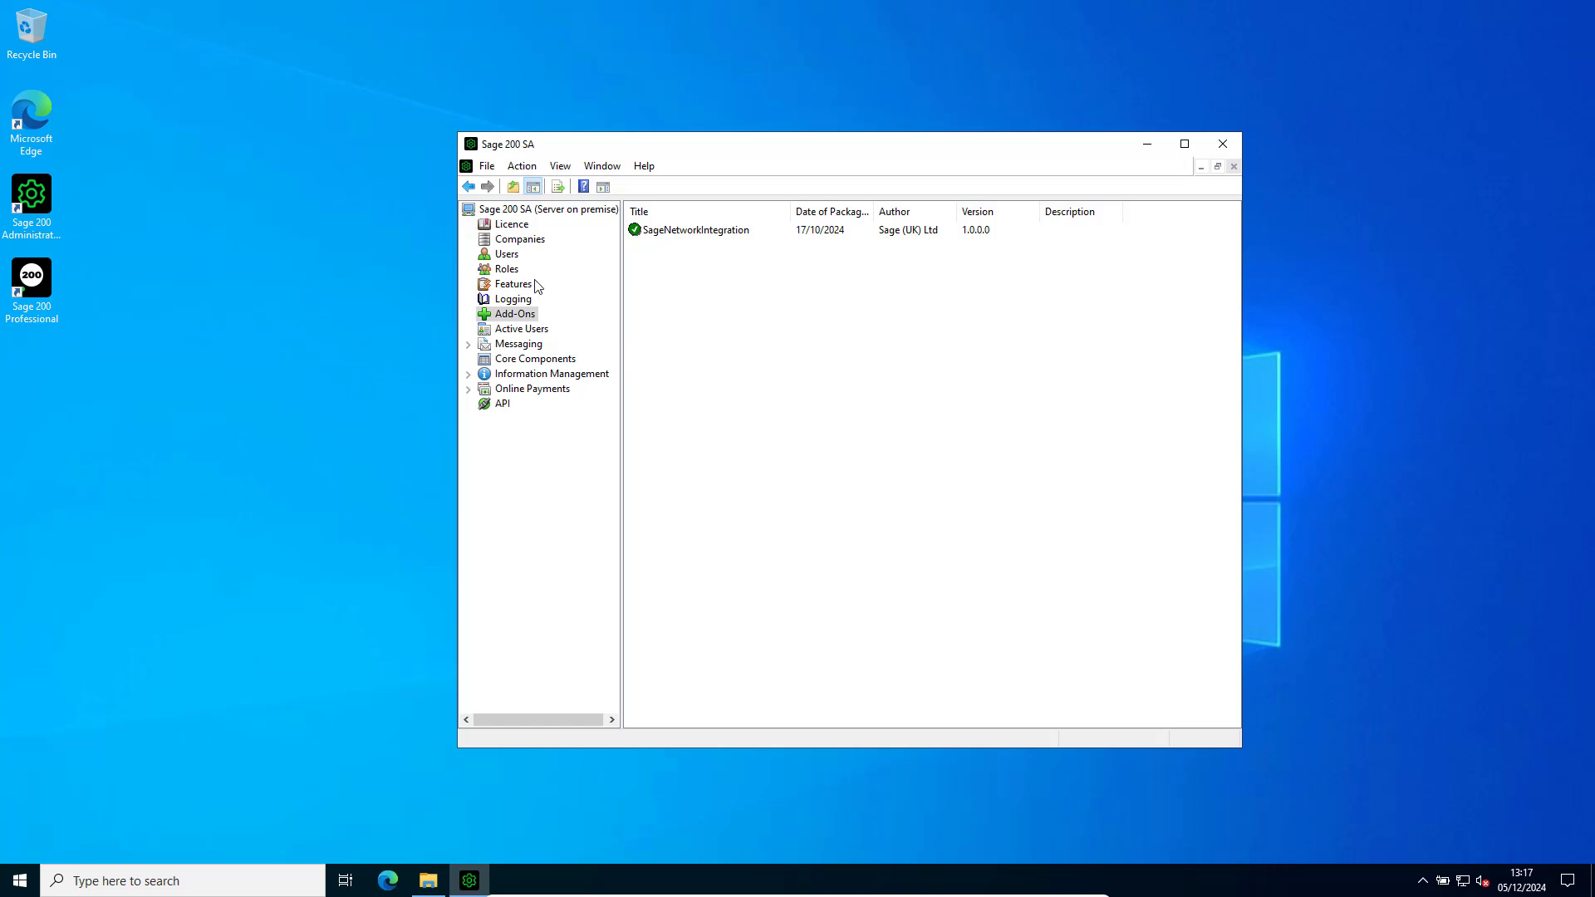
Check the system's feature list for the entries within the Sage Network folder.
{"action": "left_click", "coordinate": [515, 289]}
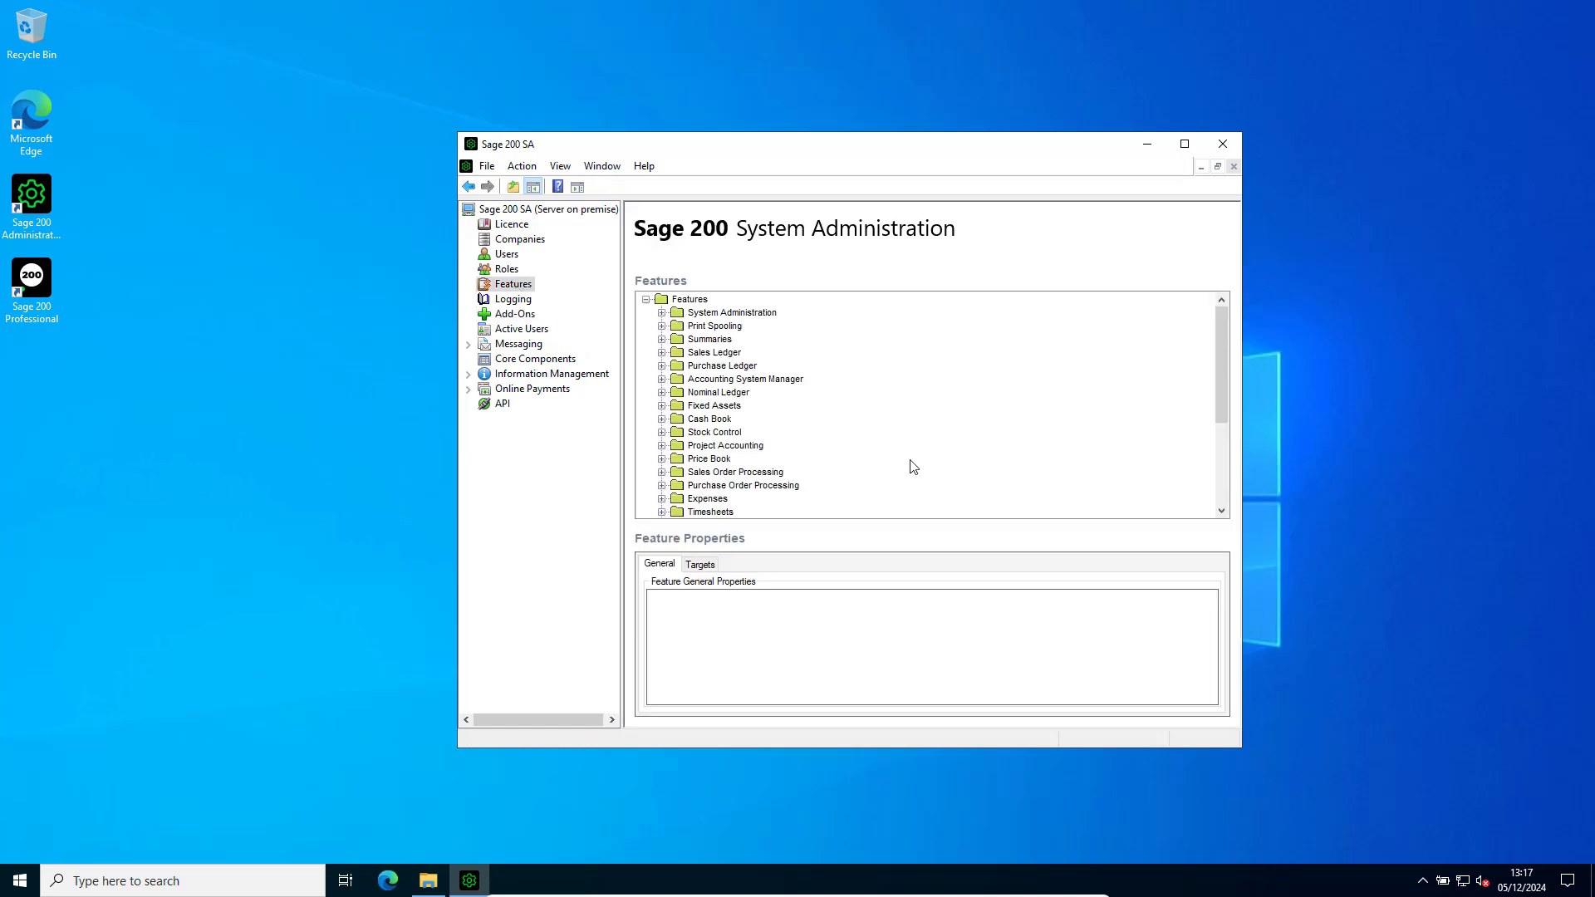
{"action": "scroll", "coordinate": [906, 463], "scroll_direction": "down", "scroll_amount": 4}
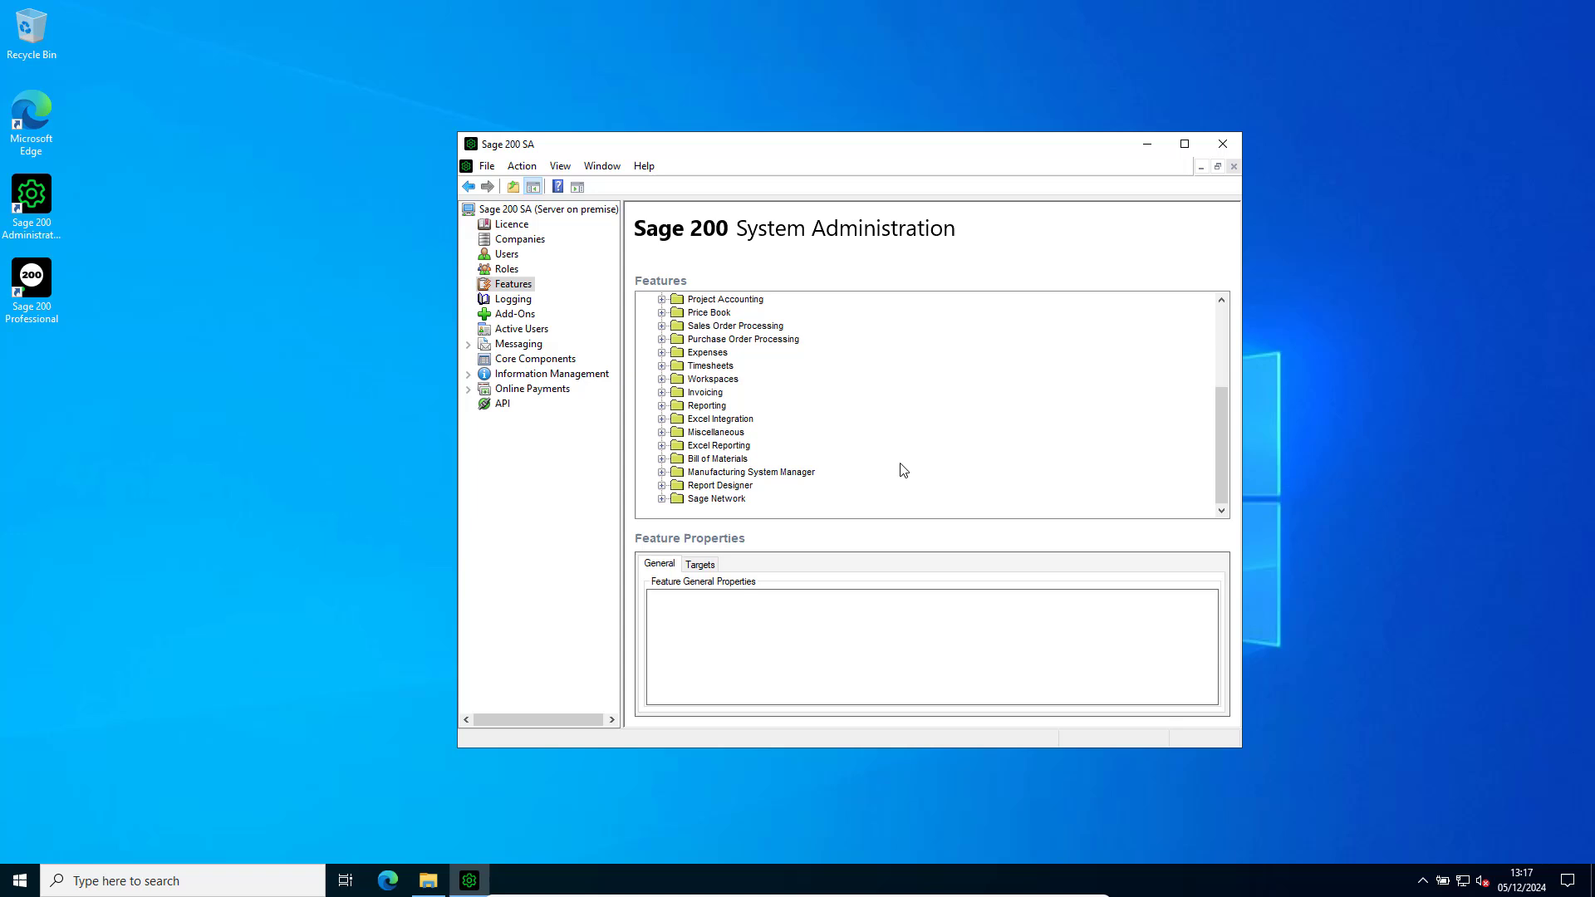
{"action": "left_click", "coordinate": [662, 499]}
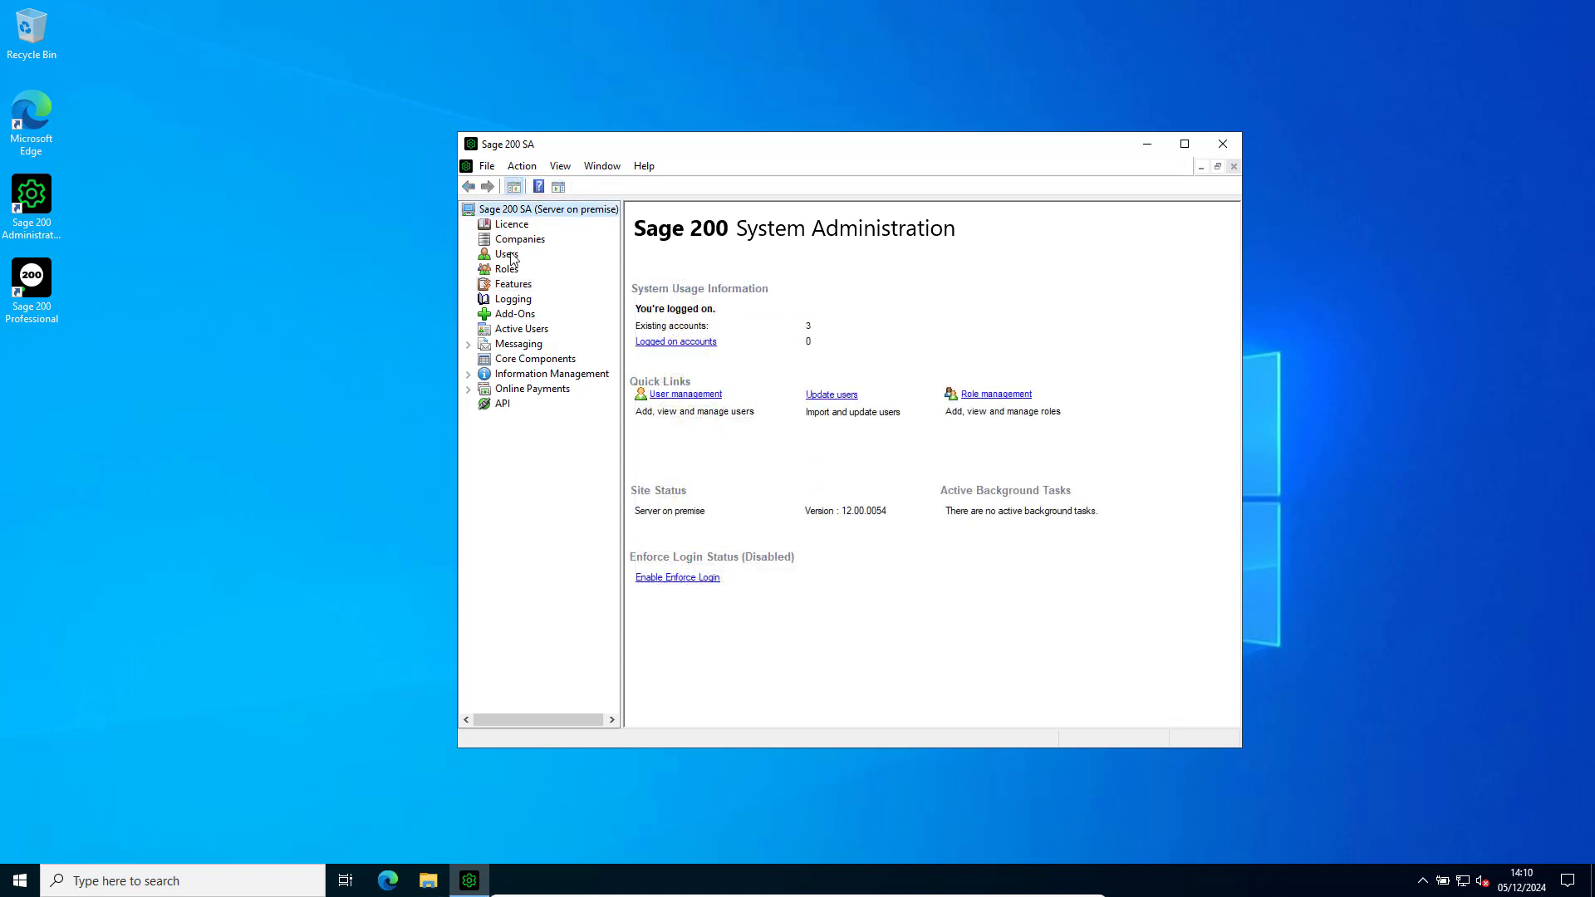
Give the Sage 200 Services user access to the Demo Data company and save its properties.
{"action": "left_click", "coordinate": [509, 254]}
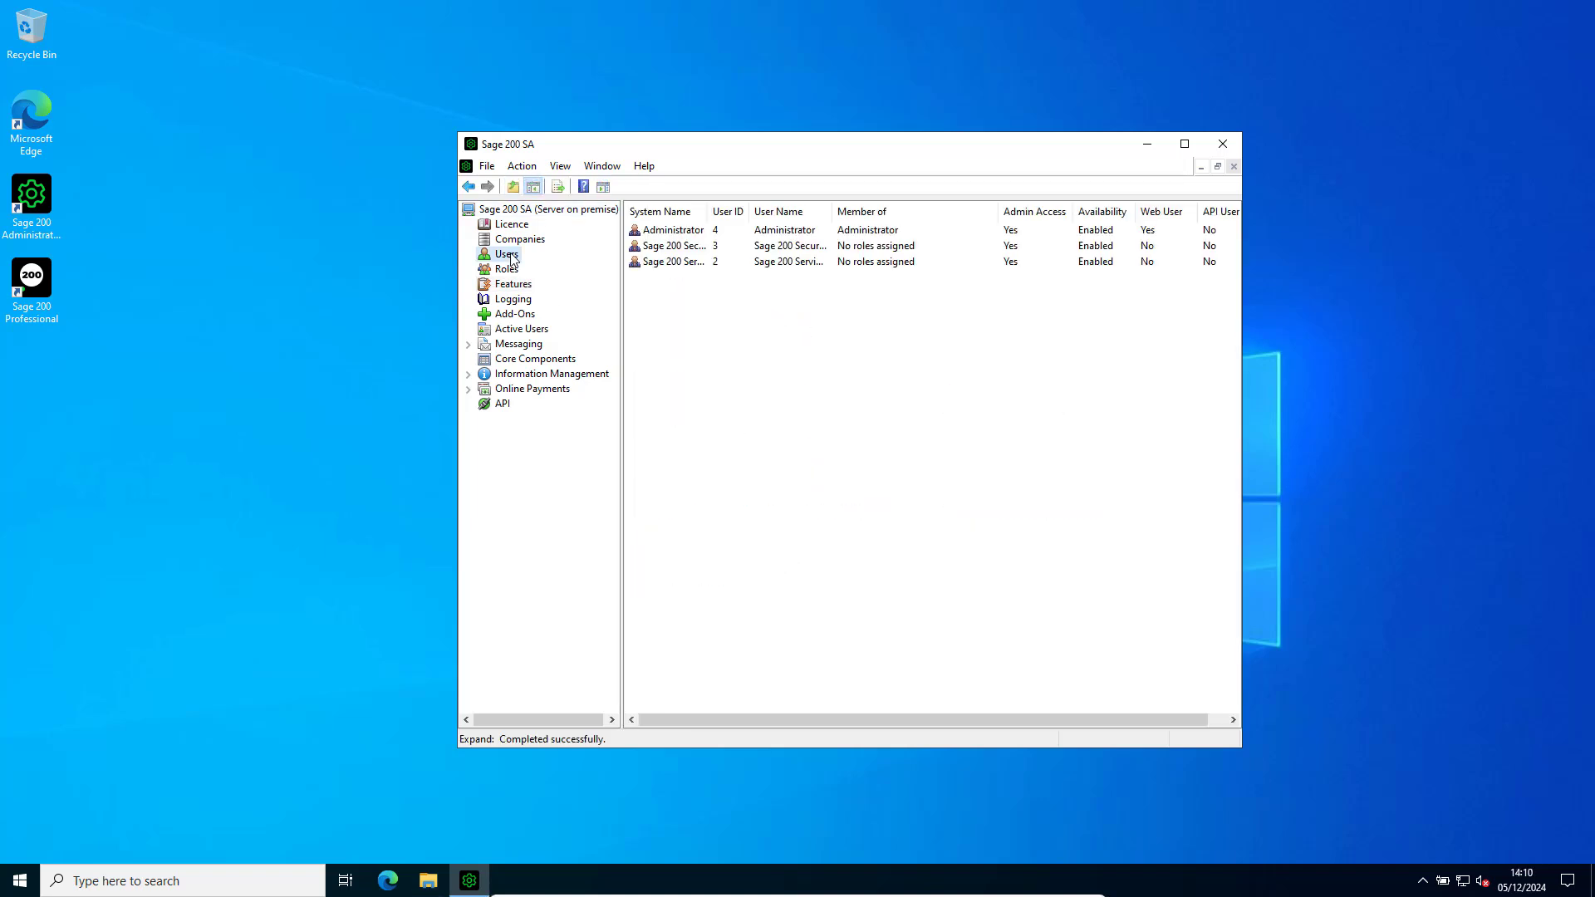
{"action": "right_click", "coordinate": [685, 262]}
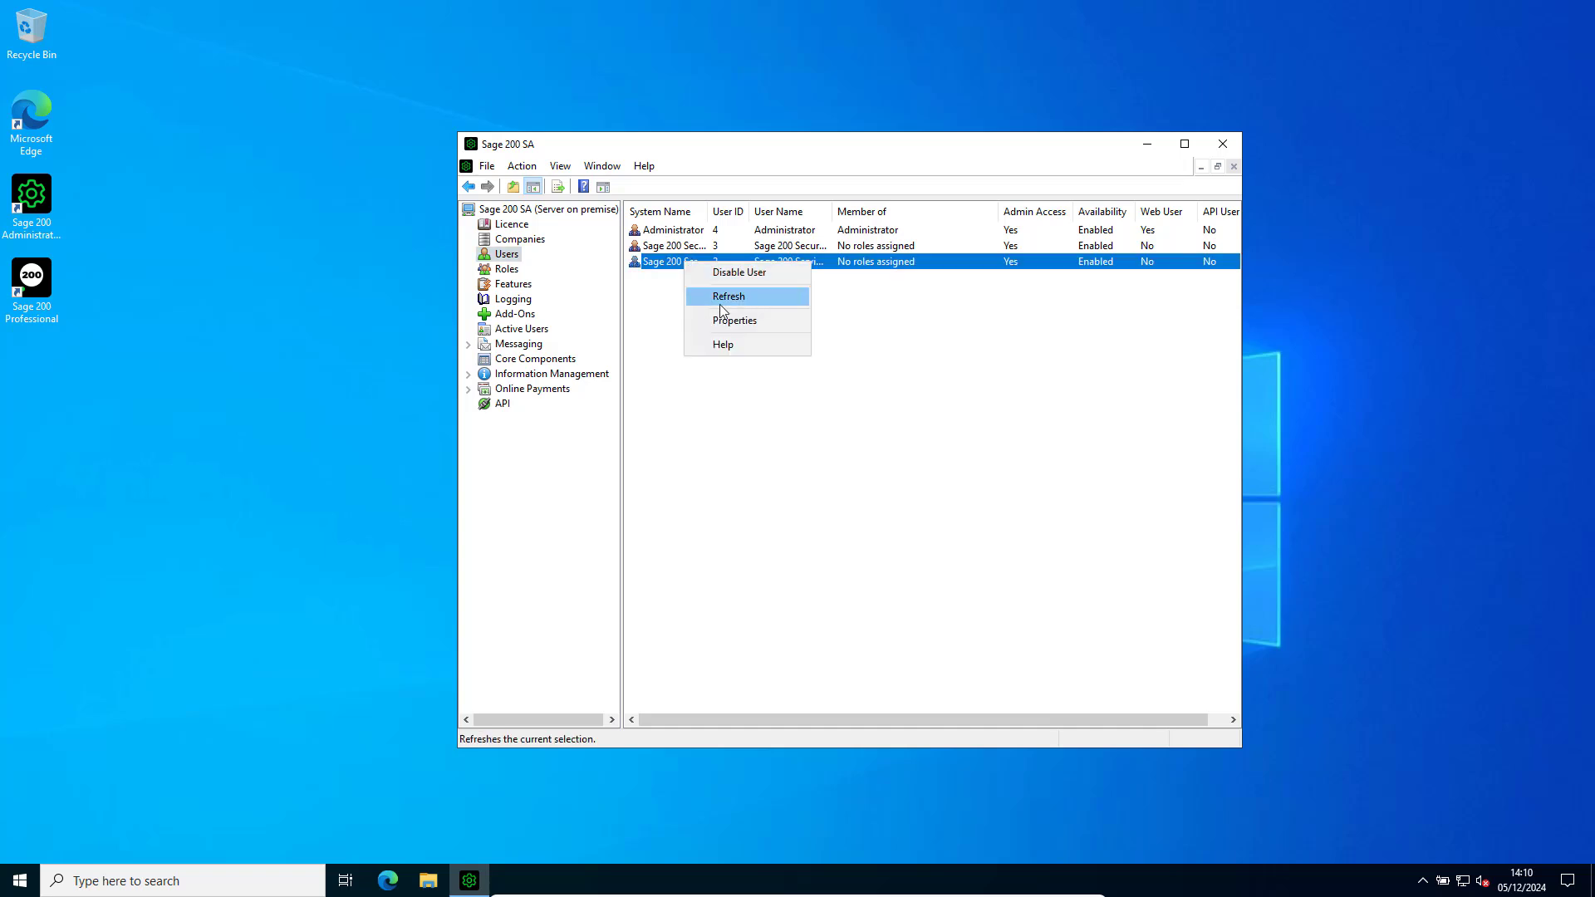
{"action": "left_click", "coordinate": [734, 323]}
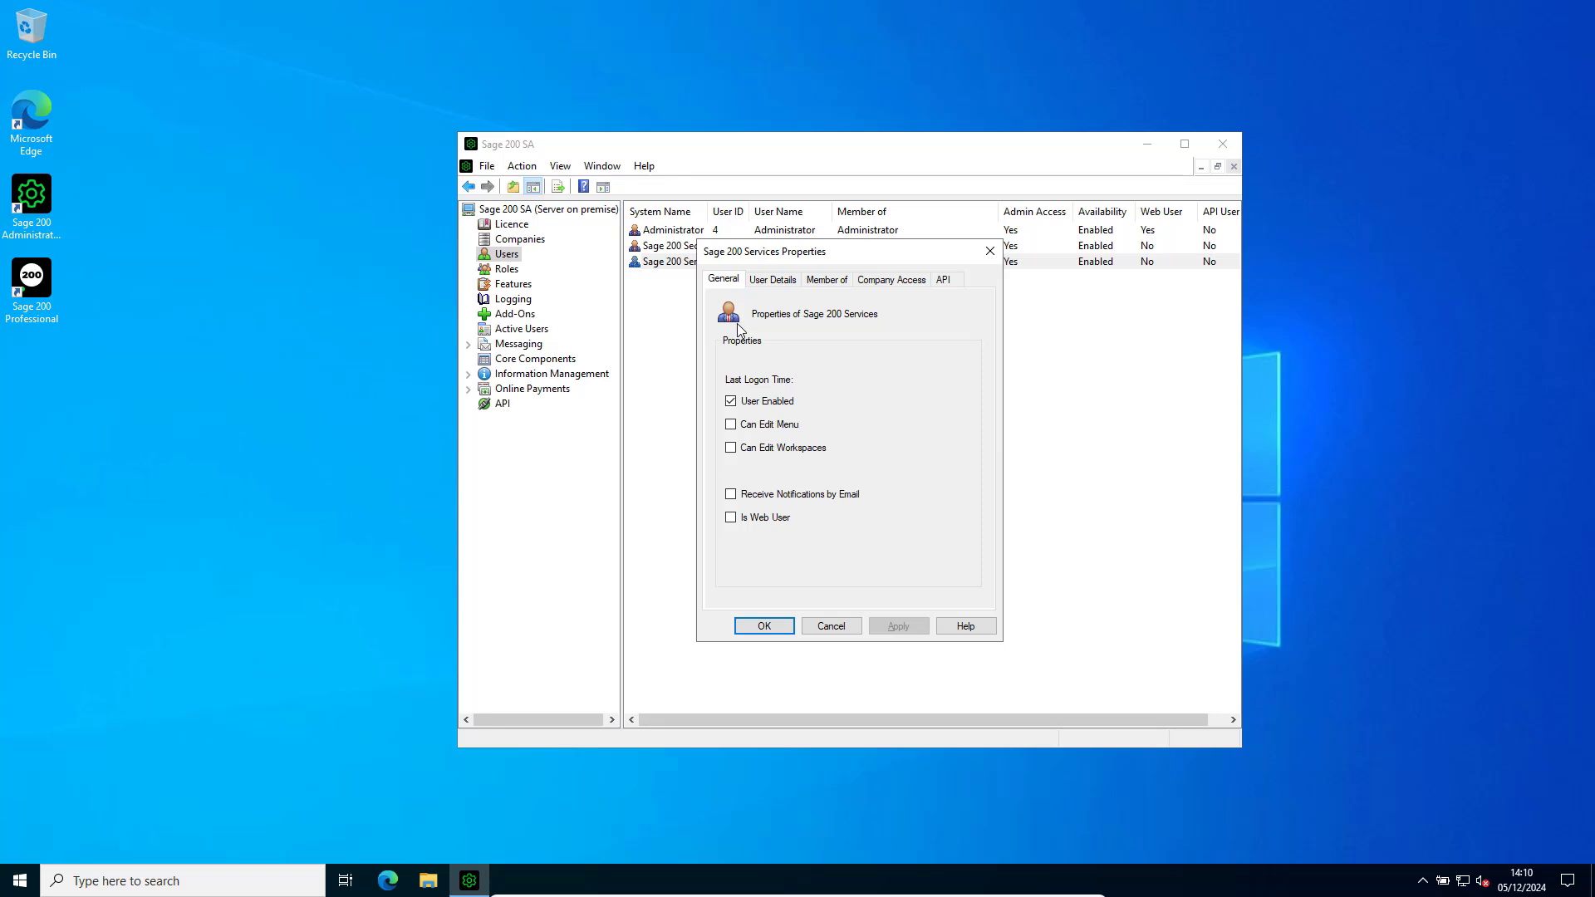
{"action": "left_click", "coordinate": [891, 283]}
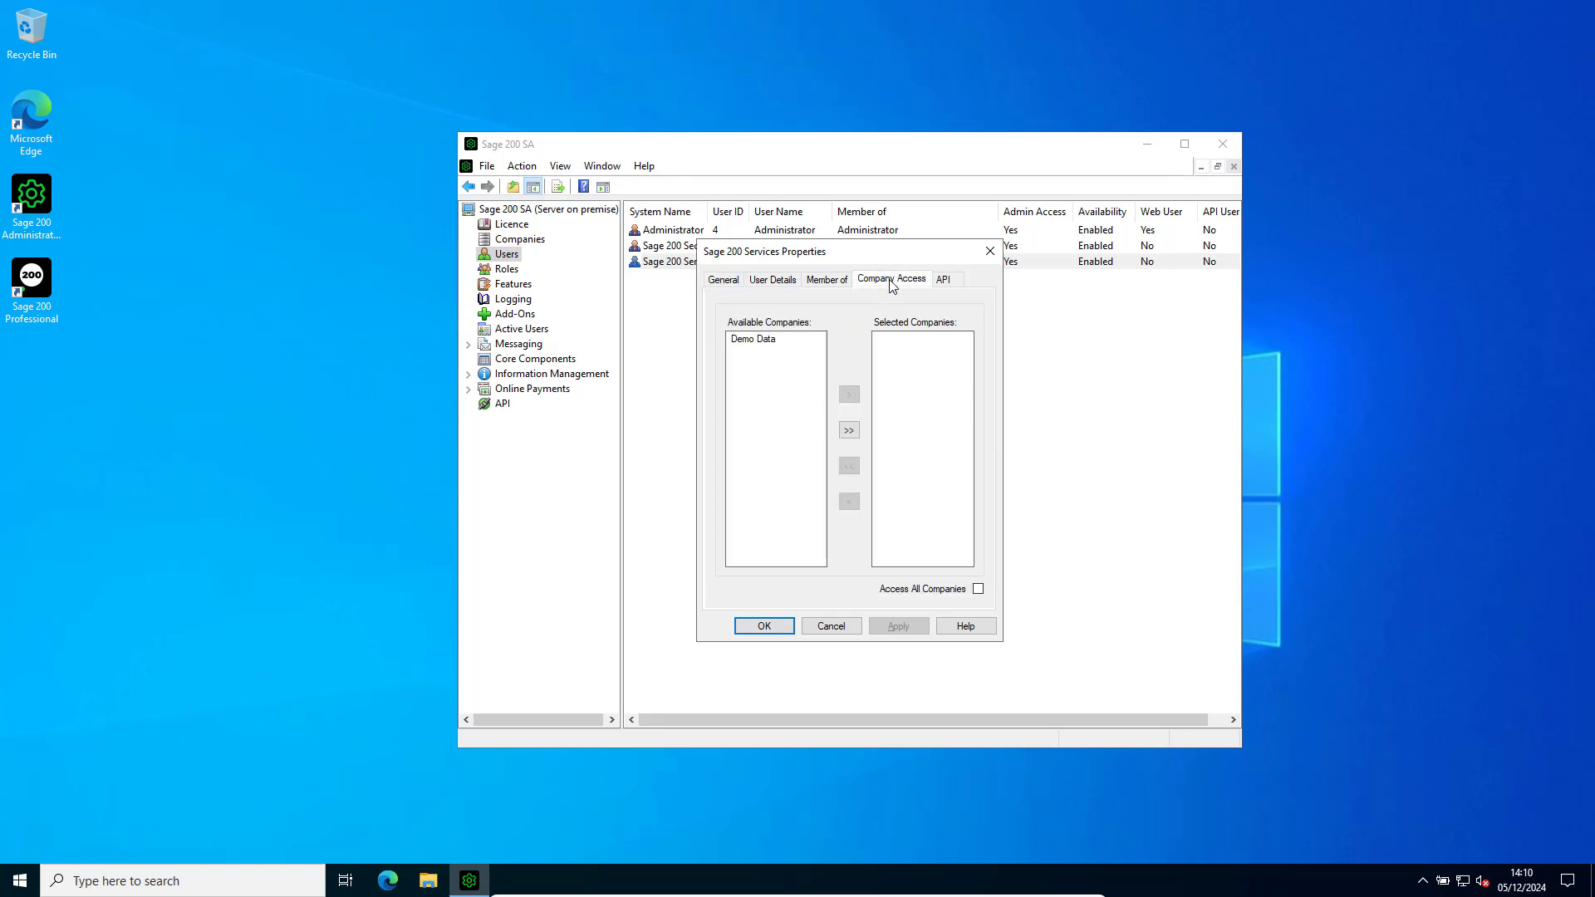
{"action": "left_click", "coordinate": [772, 342]}
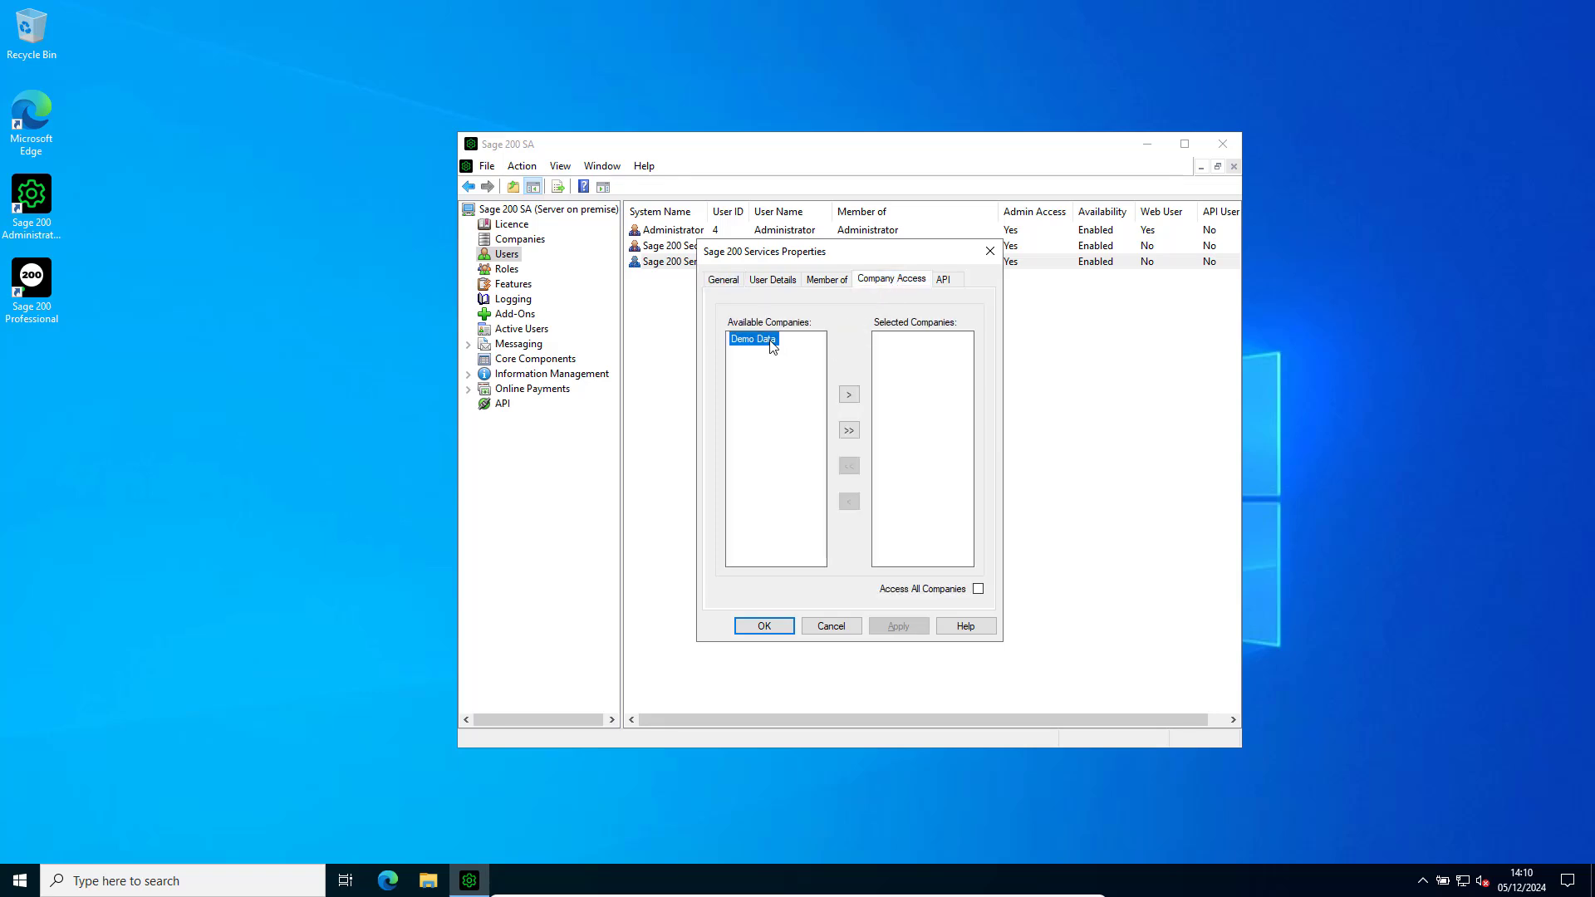
{"action": "left_click", "coordinate": [851, 395]}
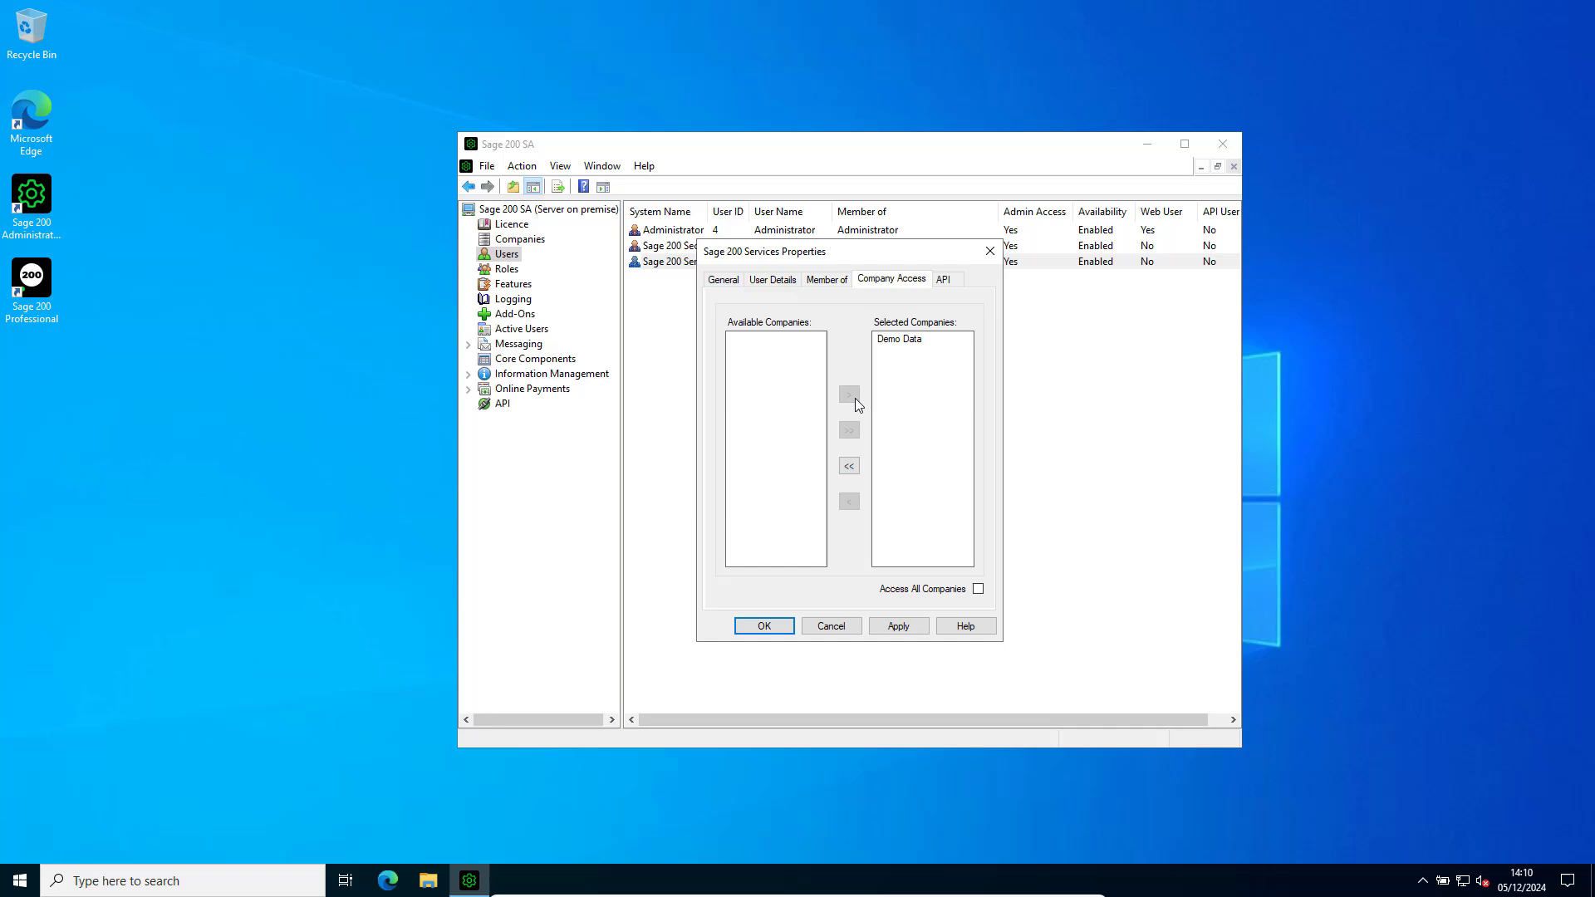
{"action": "left_click", "coordinate": [769, 630]}
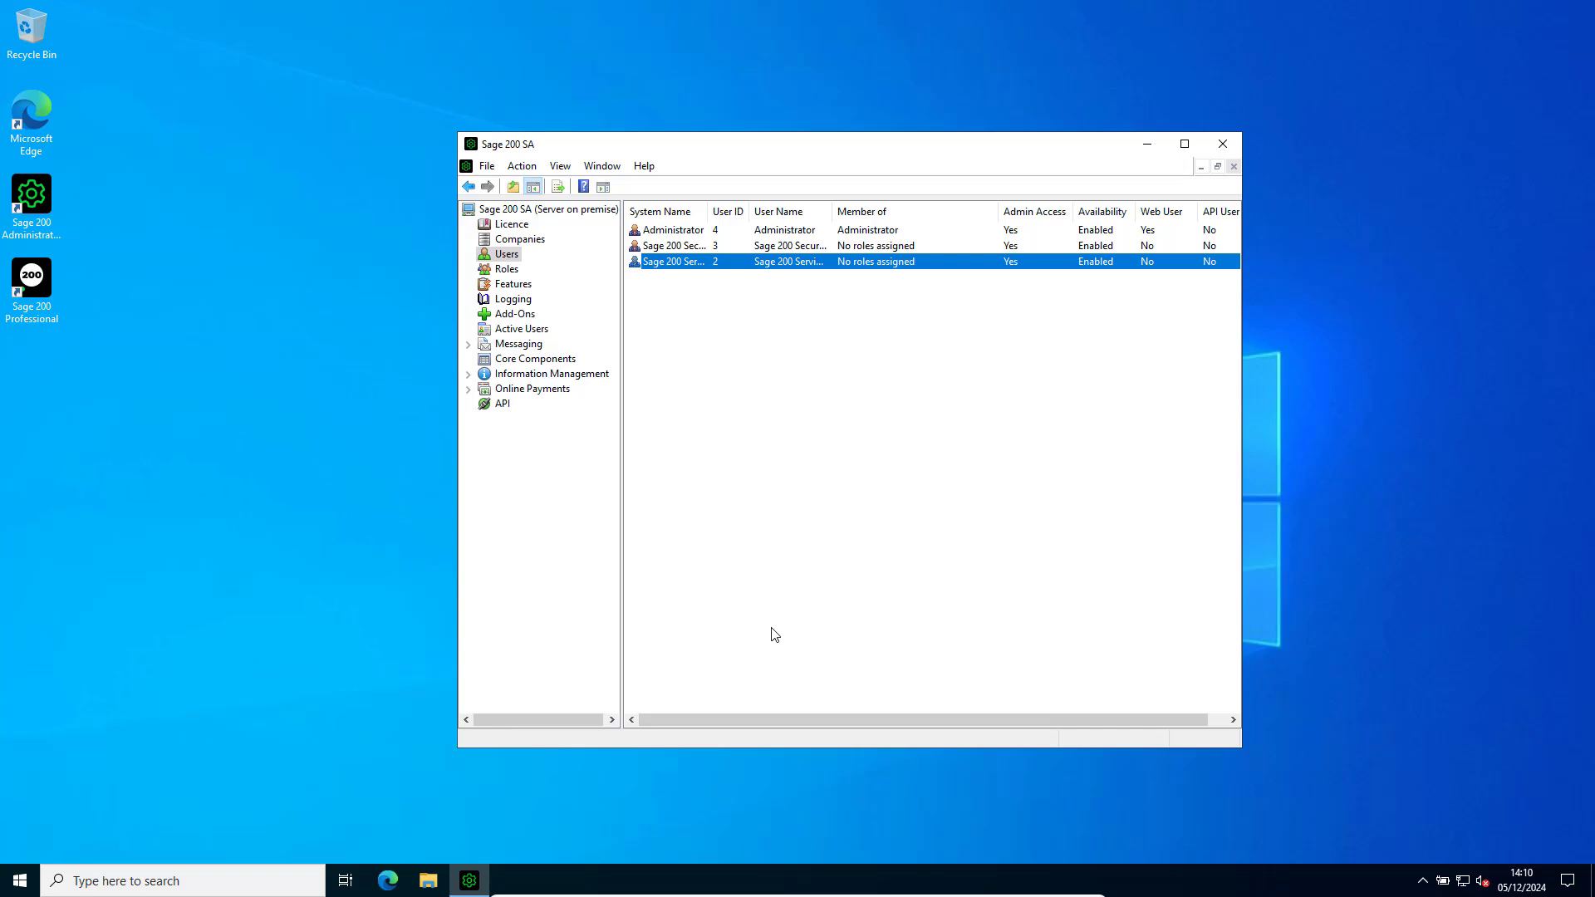
Authorise the whole Sage Network feature group, including Setup and Sync Results, for the Administrator role.
{"action": "left_click", "coordinate": [508, 270]}
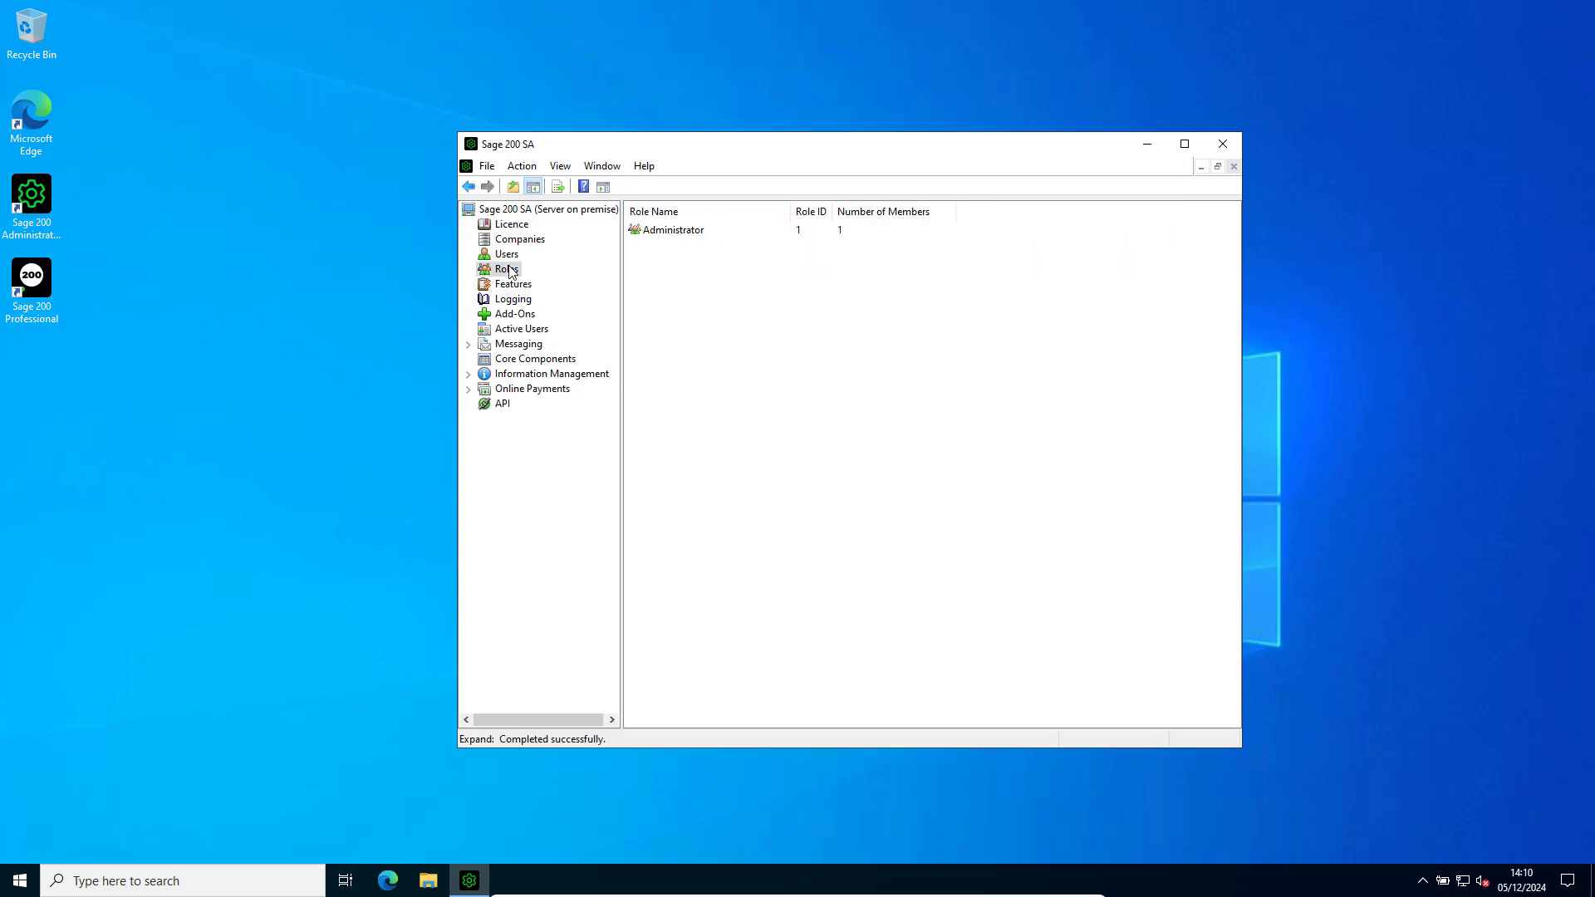
{"action": "right_click", "coordinate": [697, 232]}
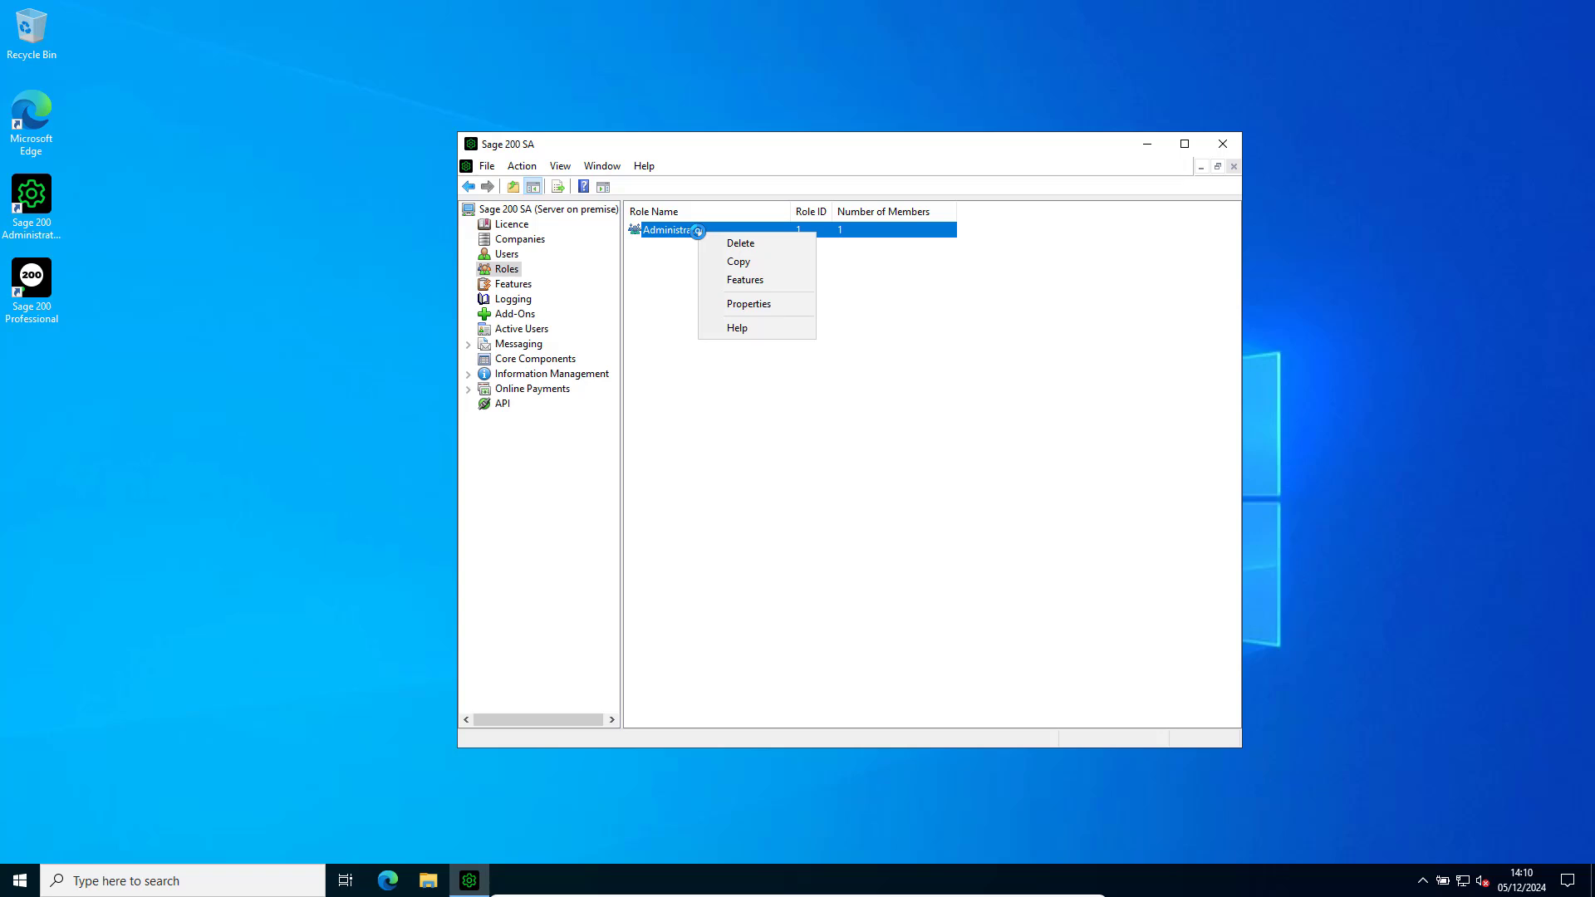
{"action": "left_click", "coordinate": [739, 280]}
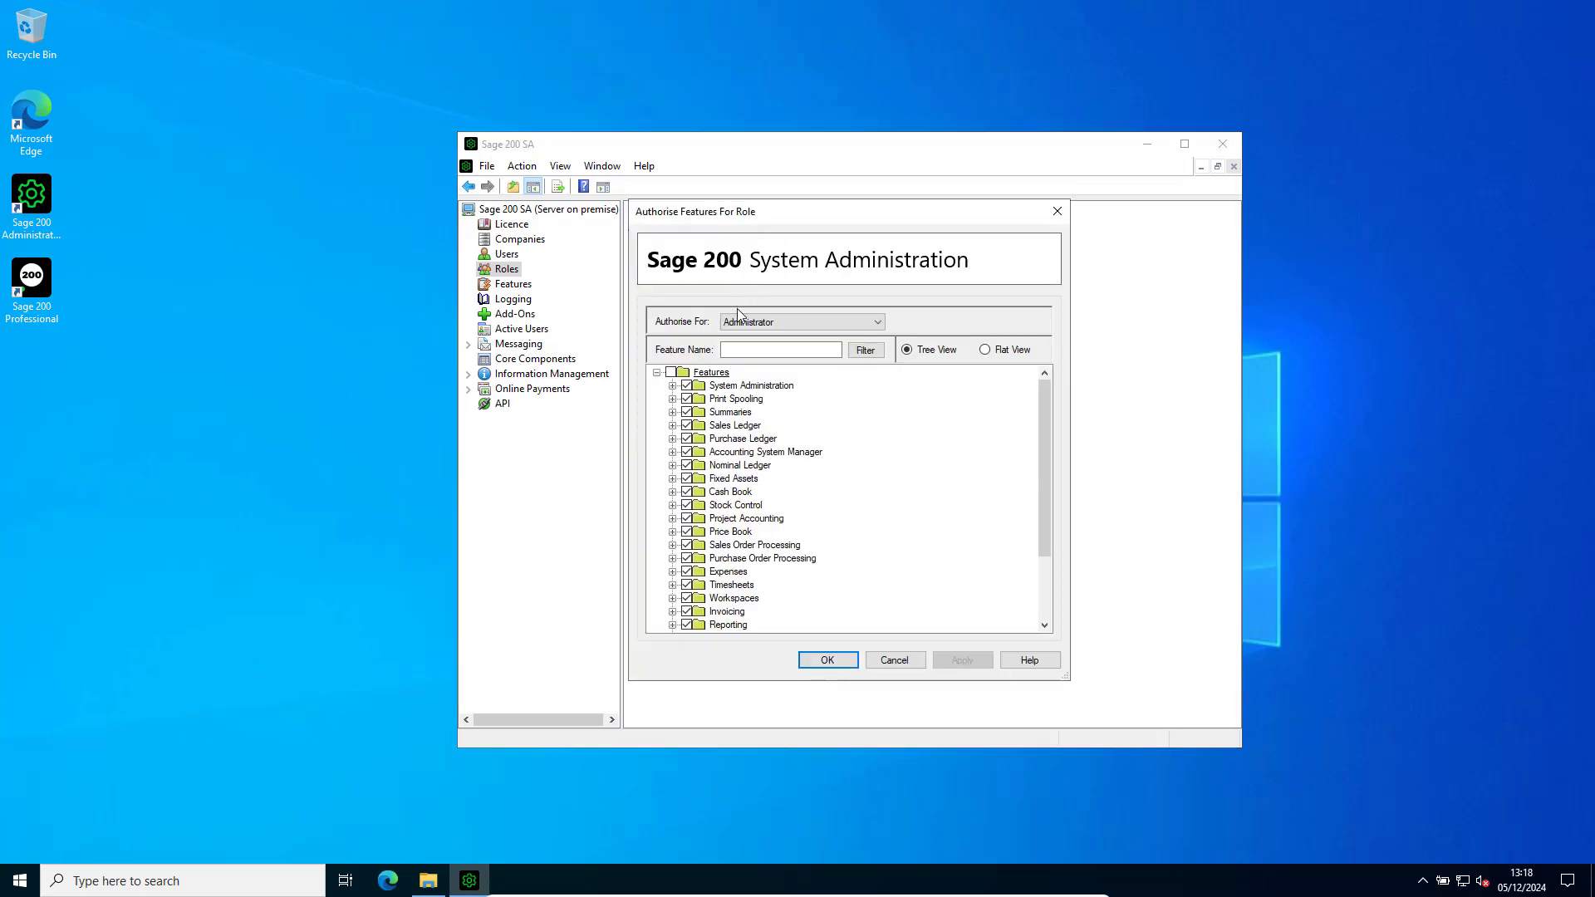
{"action": "left_click_drag", "start_coordinate": [1048, 470], "coordinate": [1037, 553]}
{"action": "left_click", "coordinate": [673, 625]}
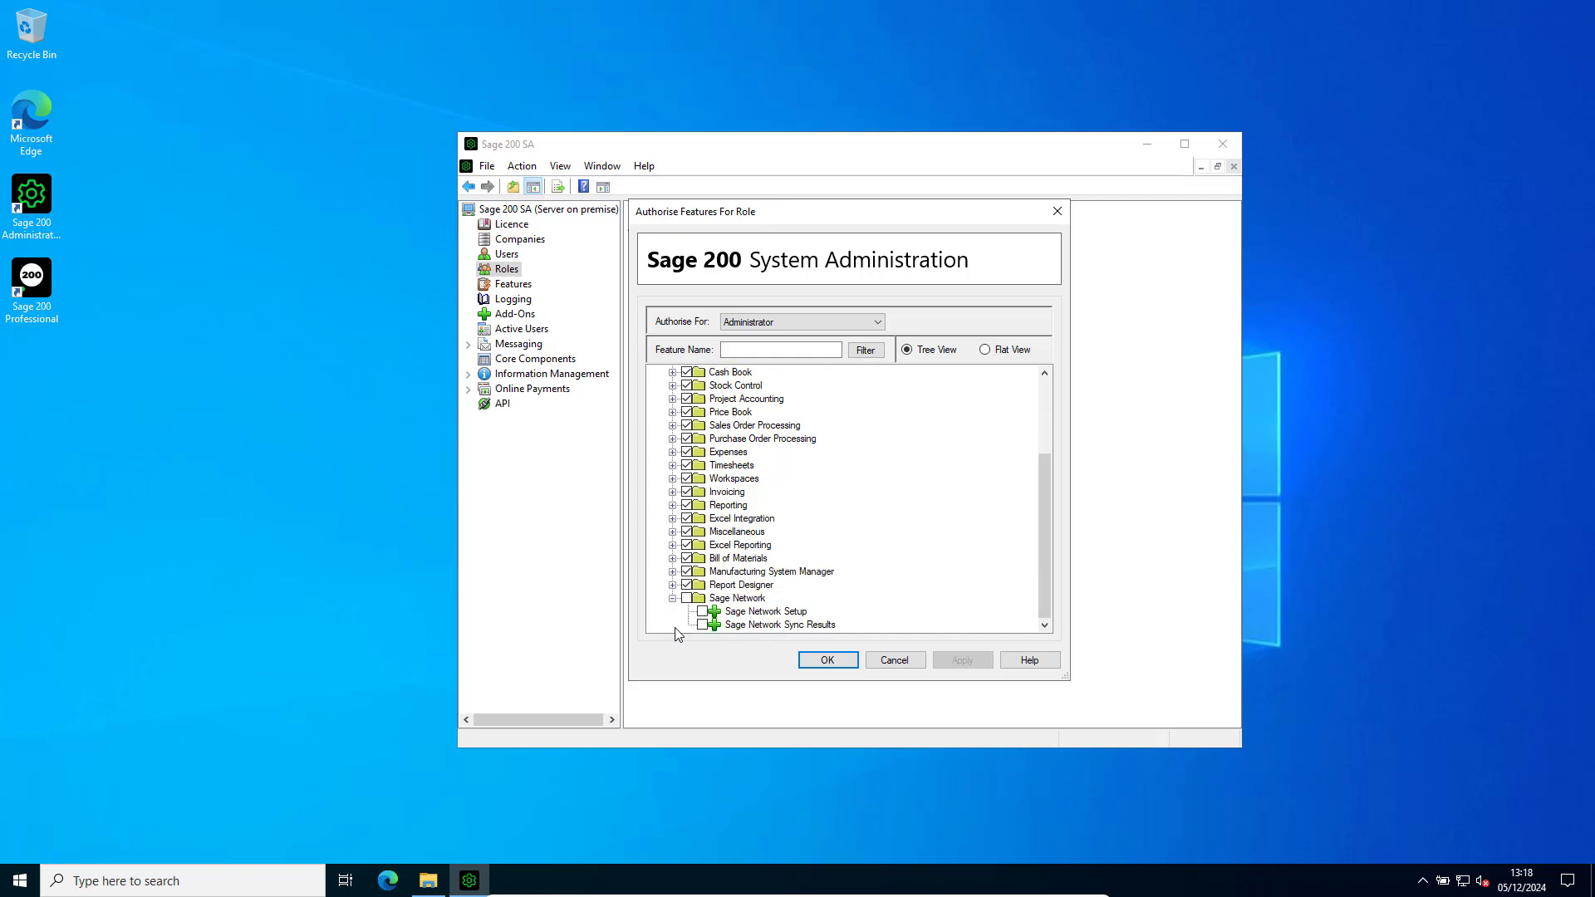
{"action": "left_click", "coordinate": [686, 599]}
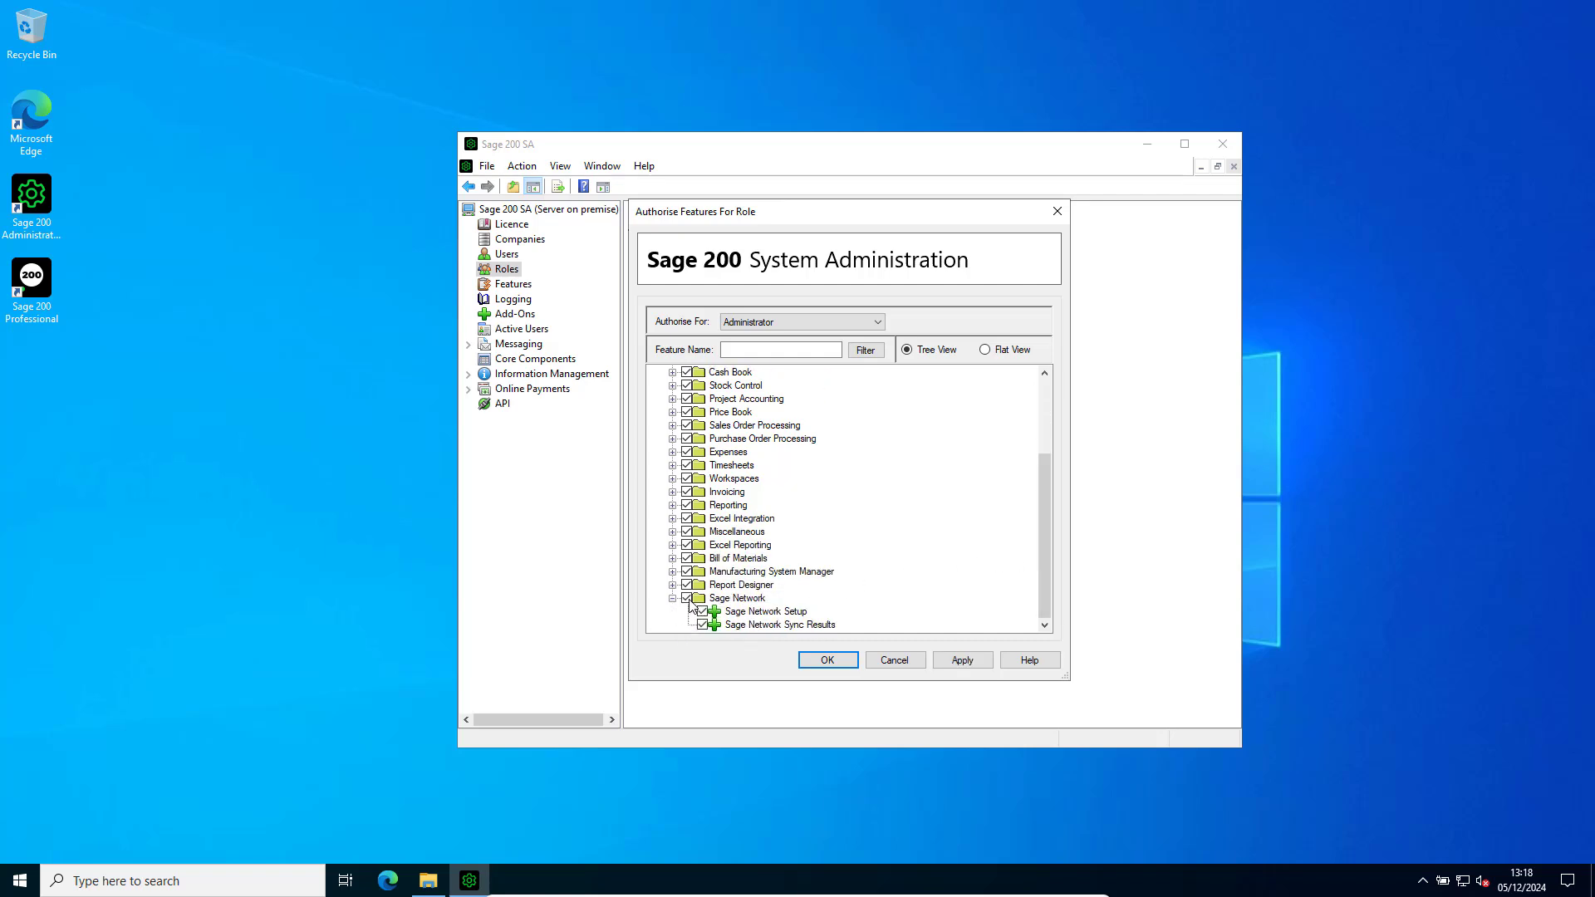
{"action": "left_click", "coordinate": [850, 664]}
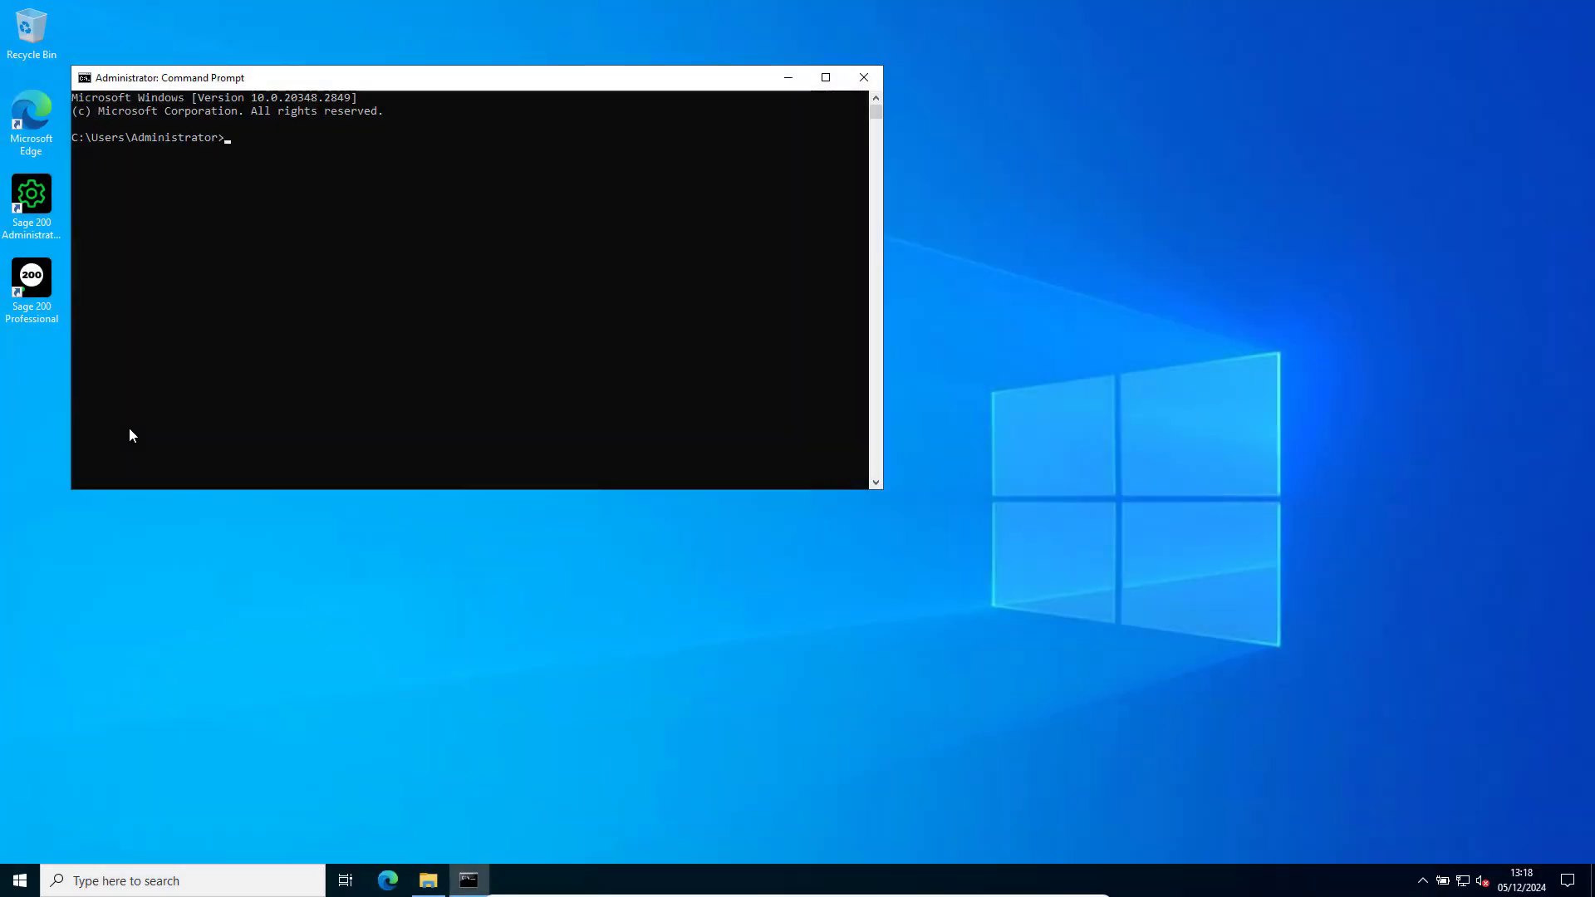
Restart the IIS server twice by running IISRESET two times in an administrator Command Prompt.
{"action": "type", "text": "IISRESET"}
{"action": "key", "text": "Return"}
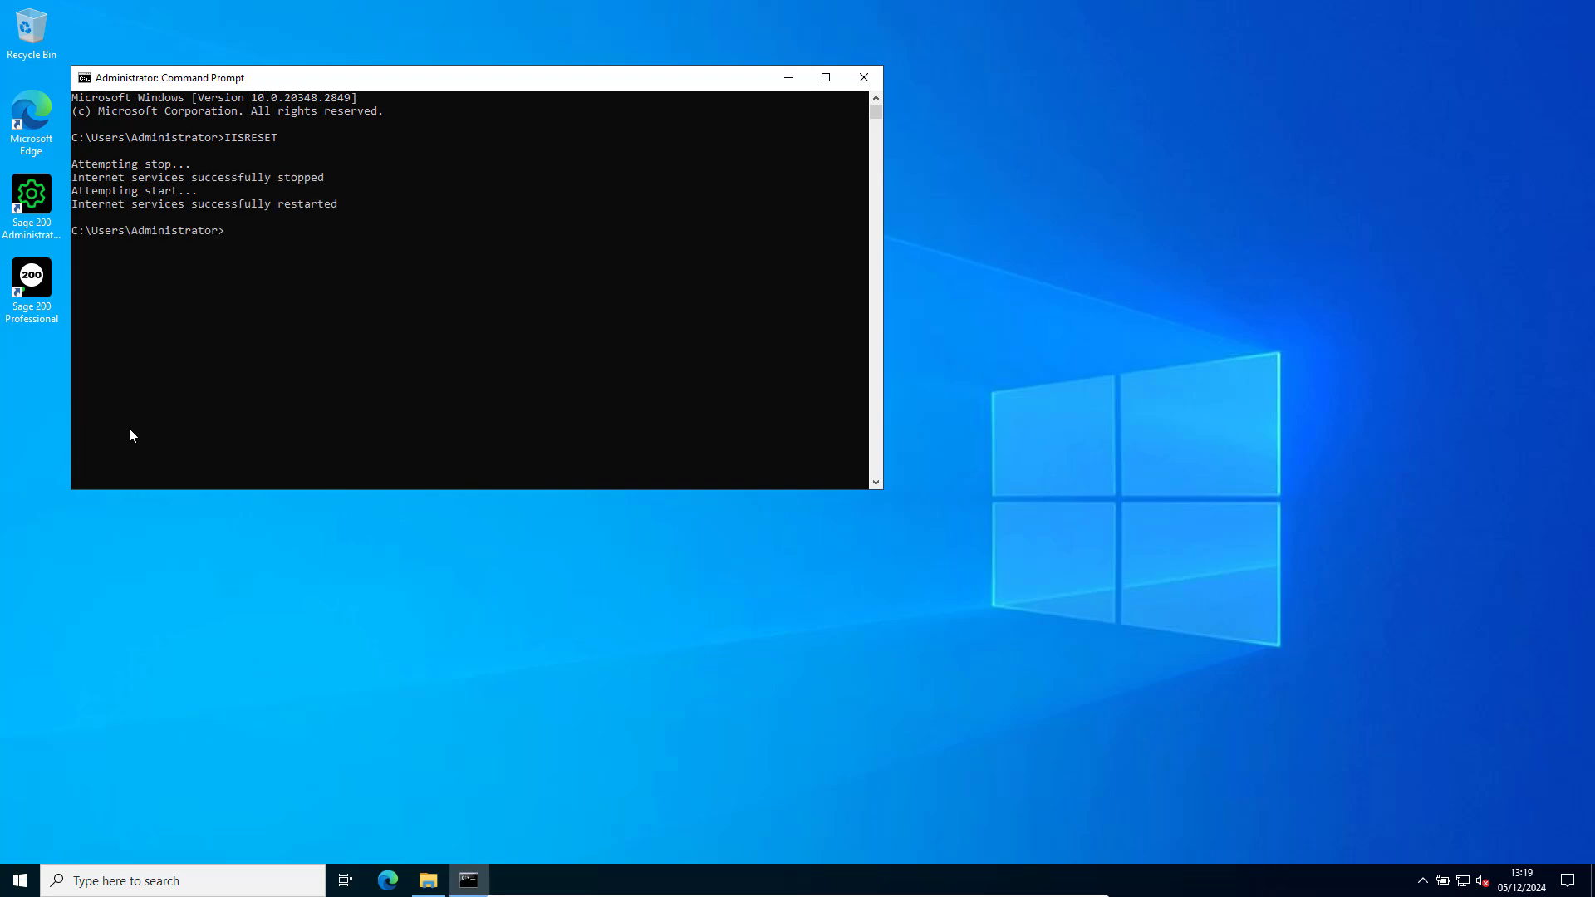
{"action": "key", "text": "Up"}
{"action": "key", "text": "Return"}
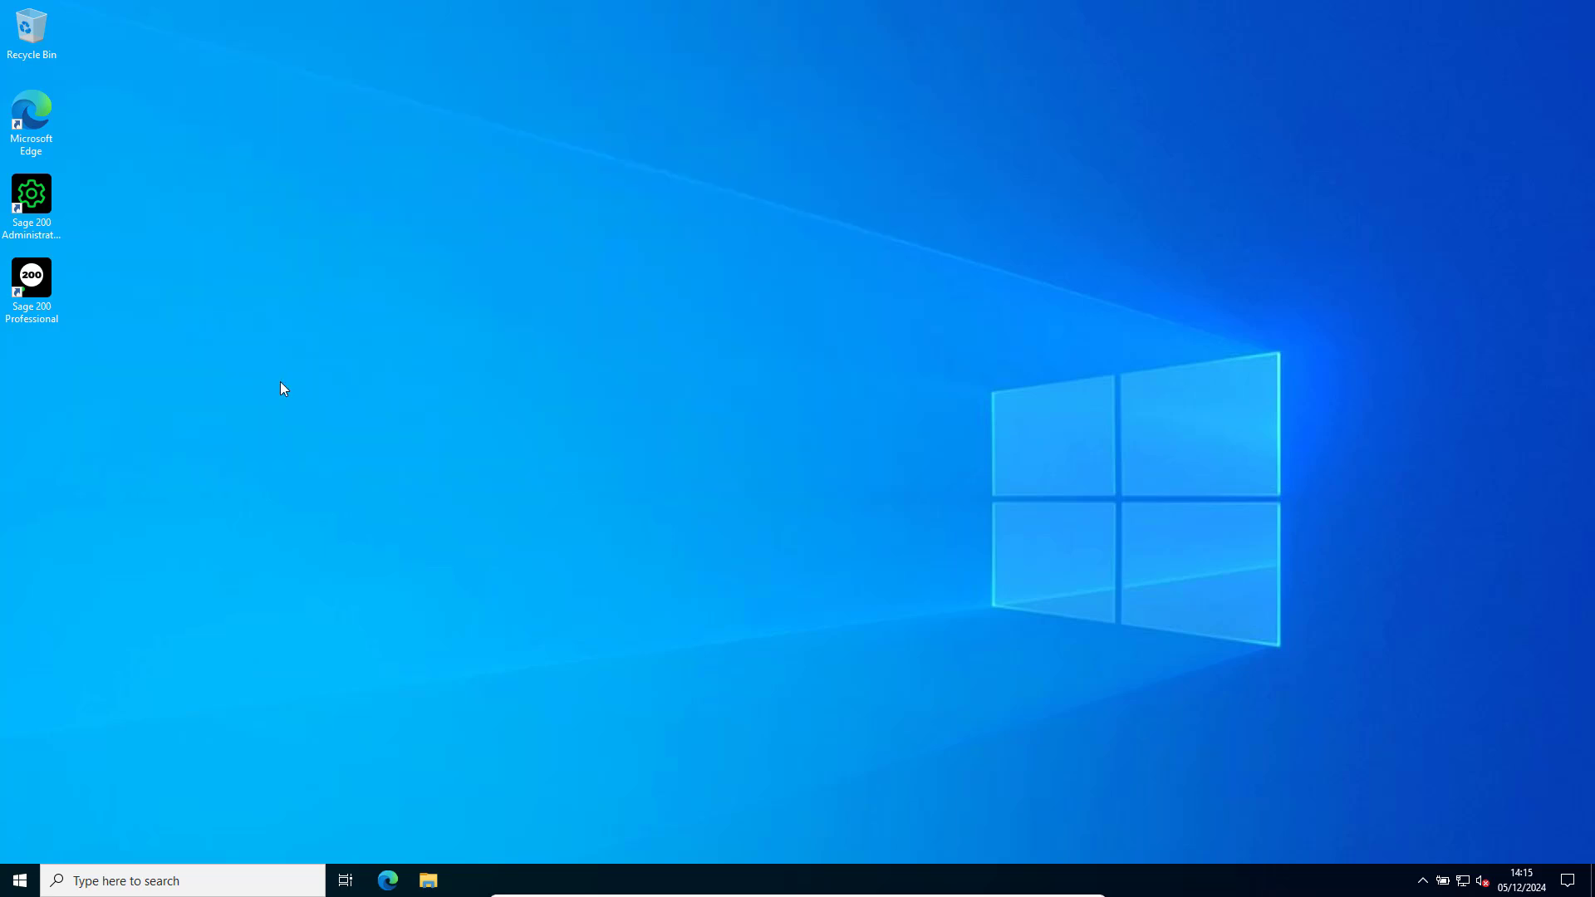
Launch Sage 200 Professional and open Sage Network Setup from the Sage Network section of Accounting System Manager.
{"action": "double_click", "coordinate": [37, 284]}
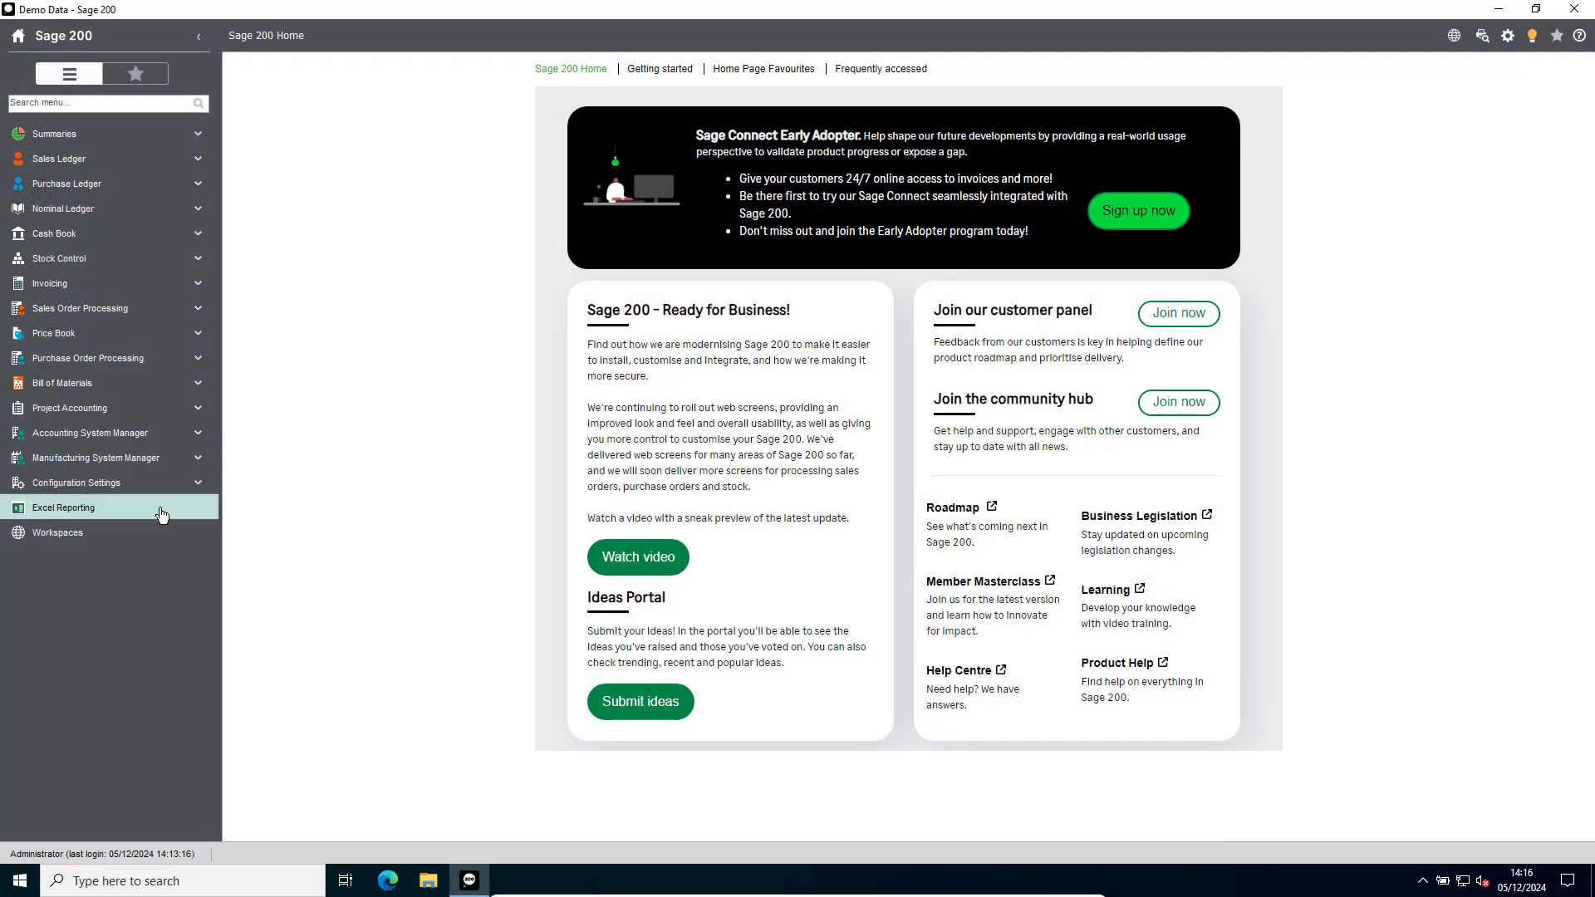
{"action": "left_click", "coordinate": [62, 442]}
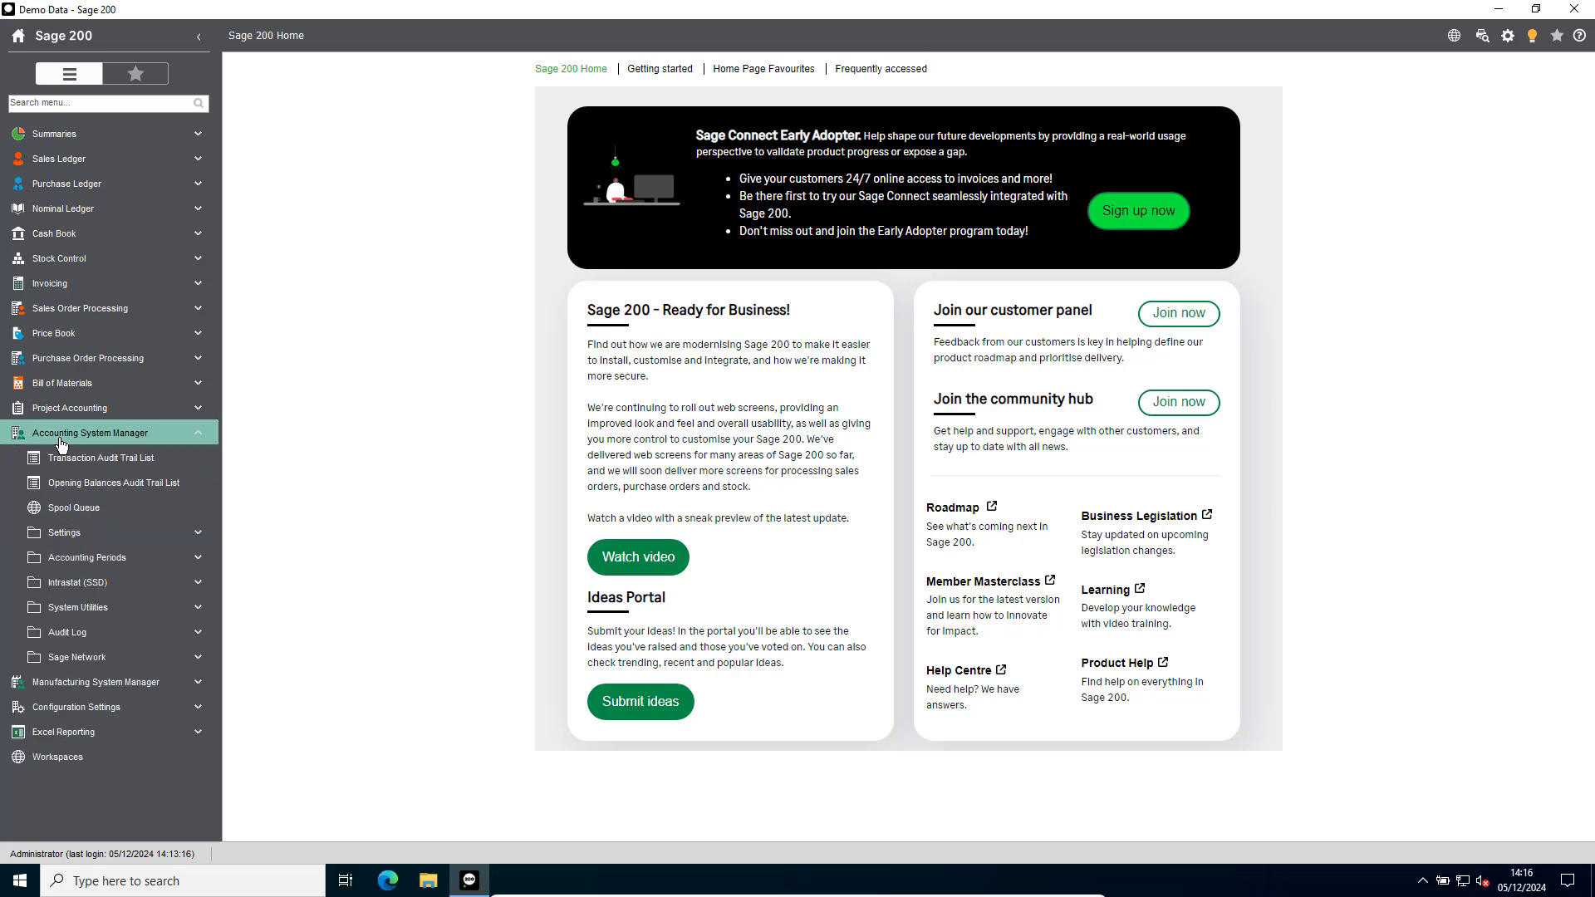
{"action": "left_click", "coordinate": [72, 663]}
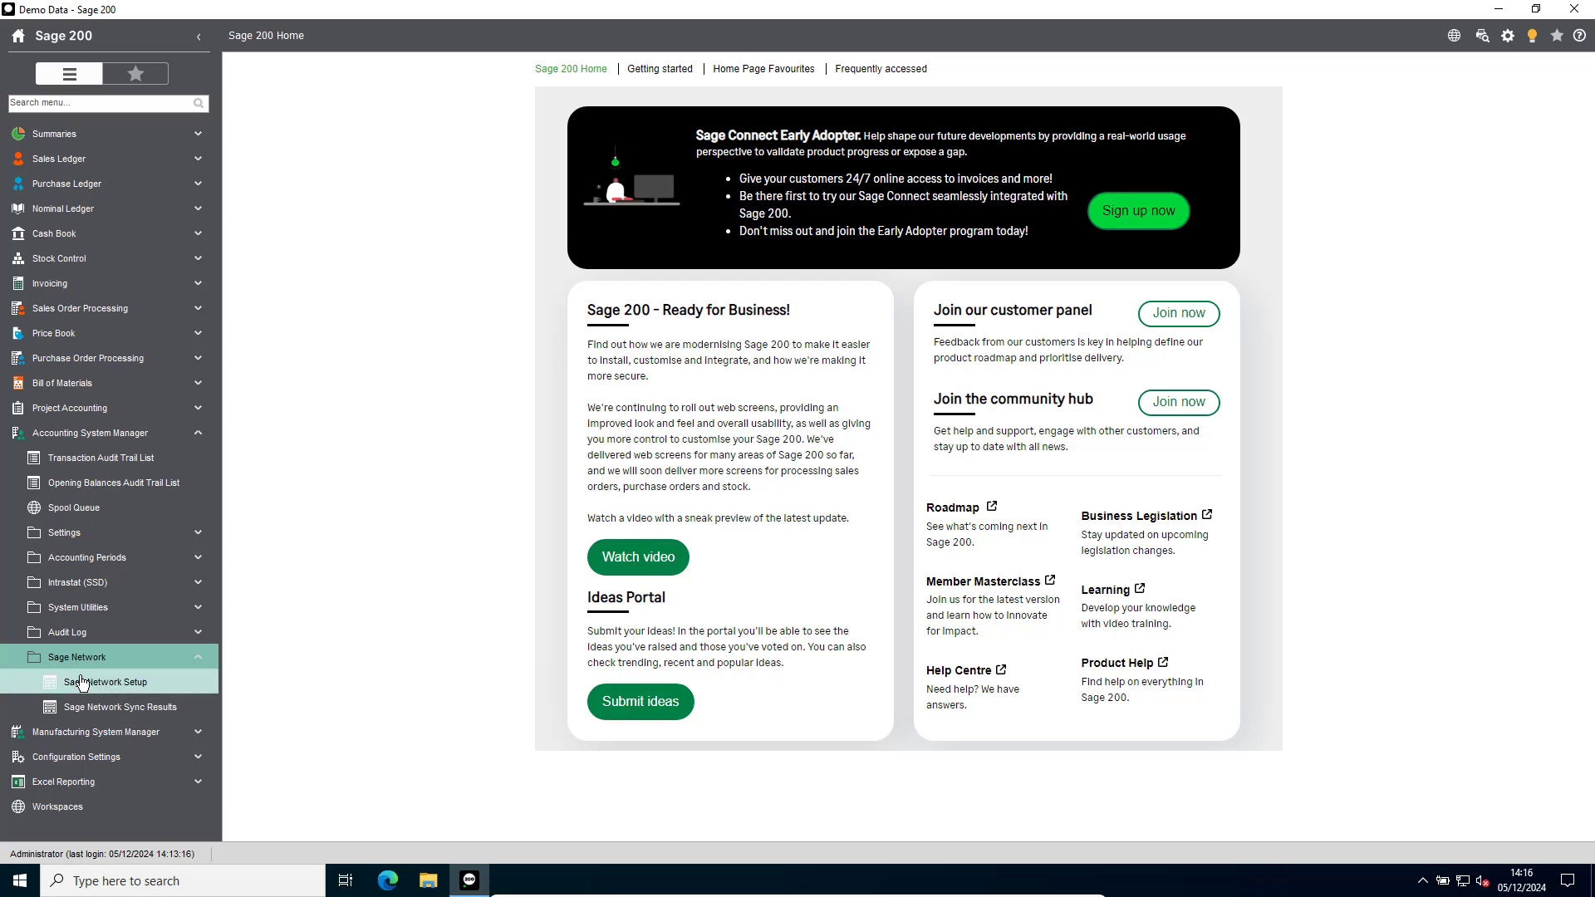
{"action": "left_click", "coordinate": [85, 687]}
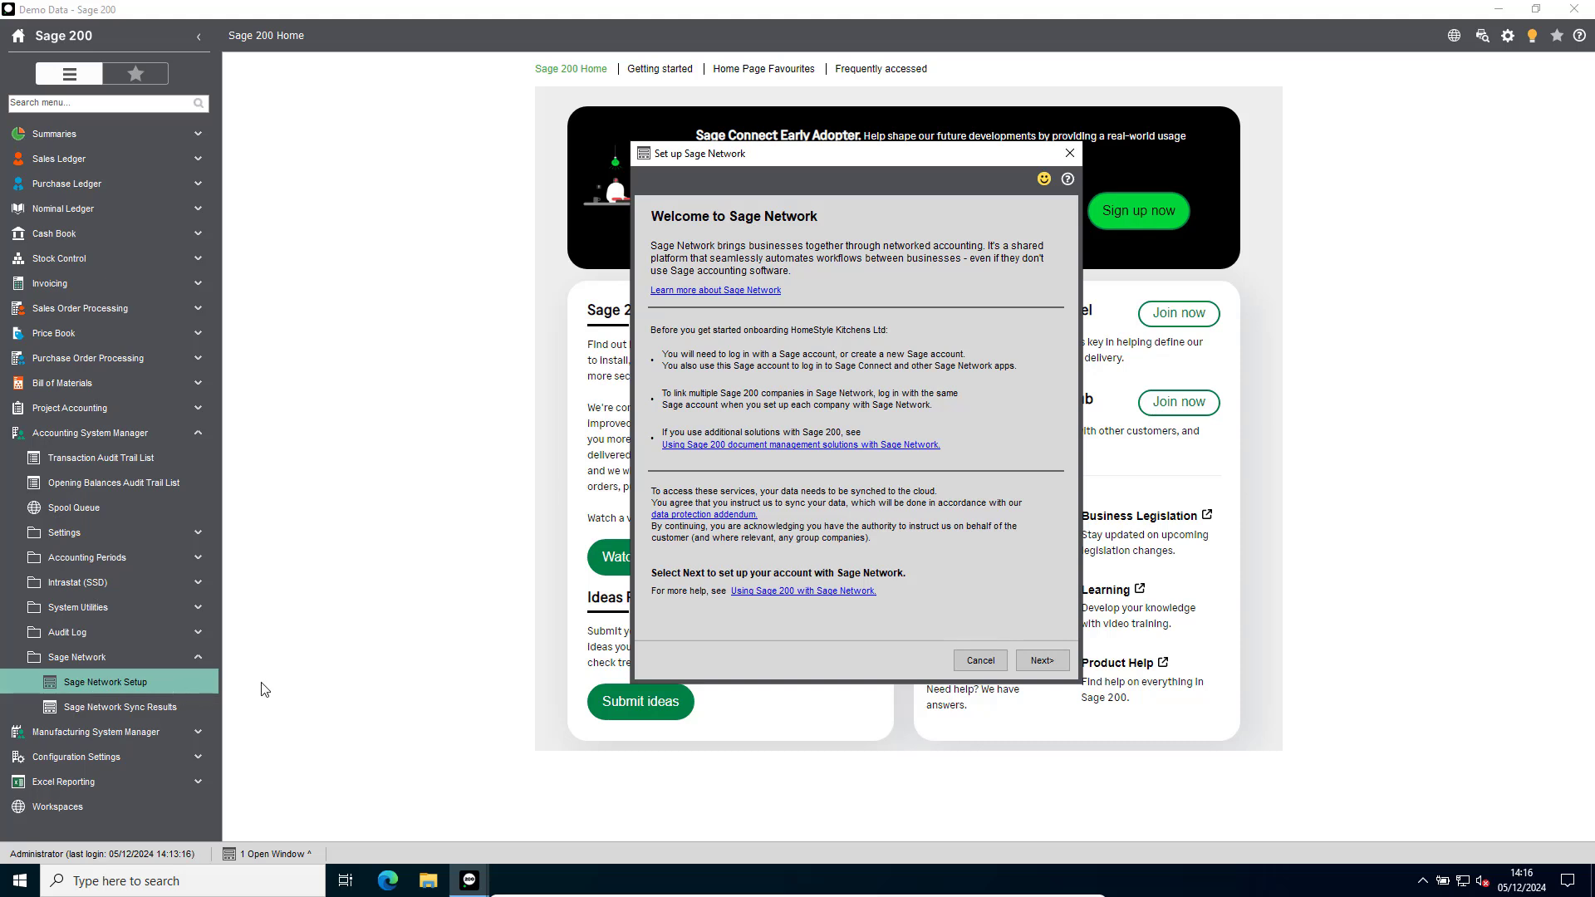
Log in with the Sage account's email, password and verification code, and connect HomeStyle Kitchens Ltd to Sage Network.
{"action": "left_click", "coordinate": [1059, 658]}
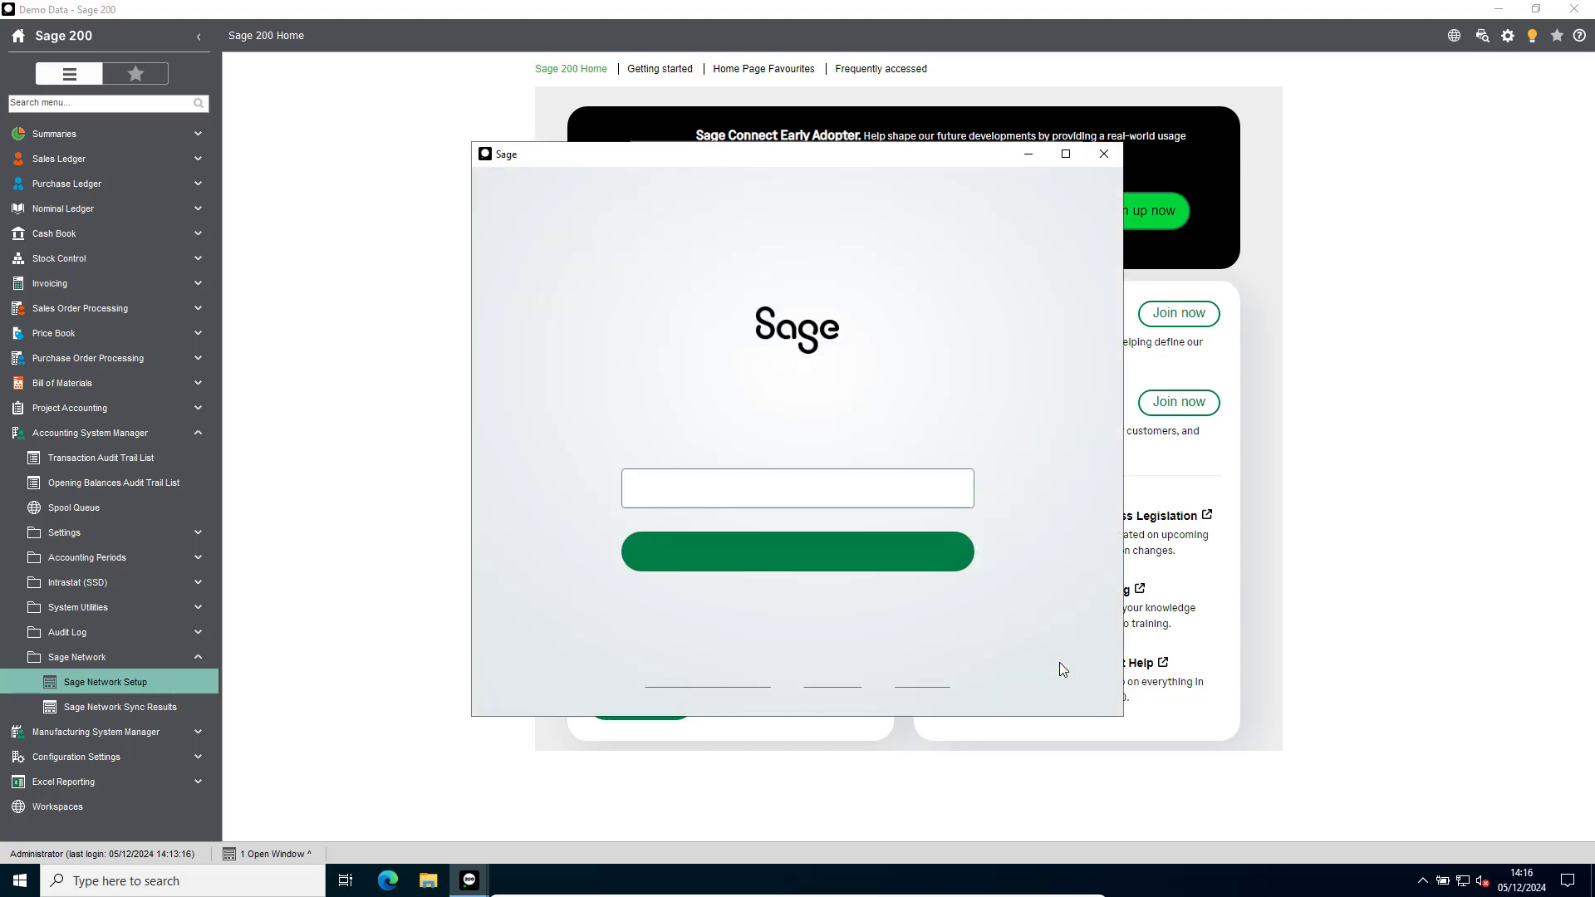
{"action": "left_click", "coordinate": [903, 484]}
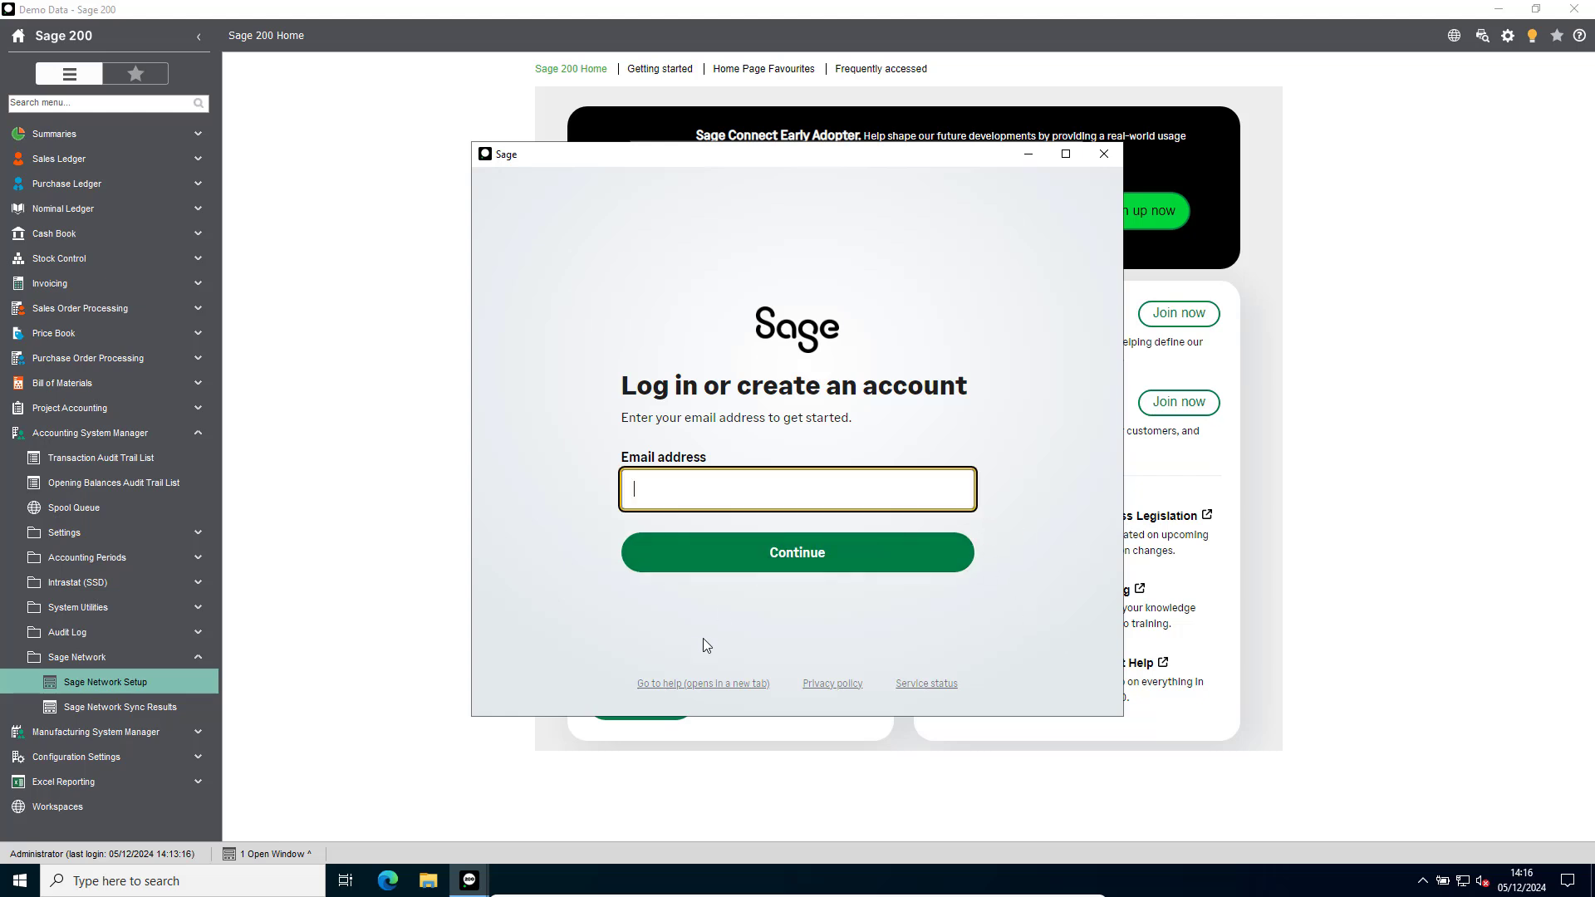
{"action": "key", "text": "Return"}
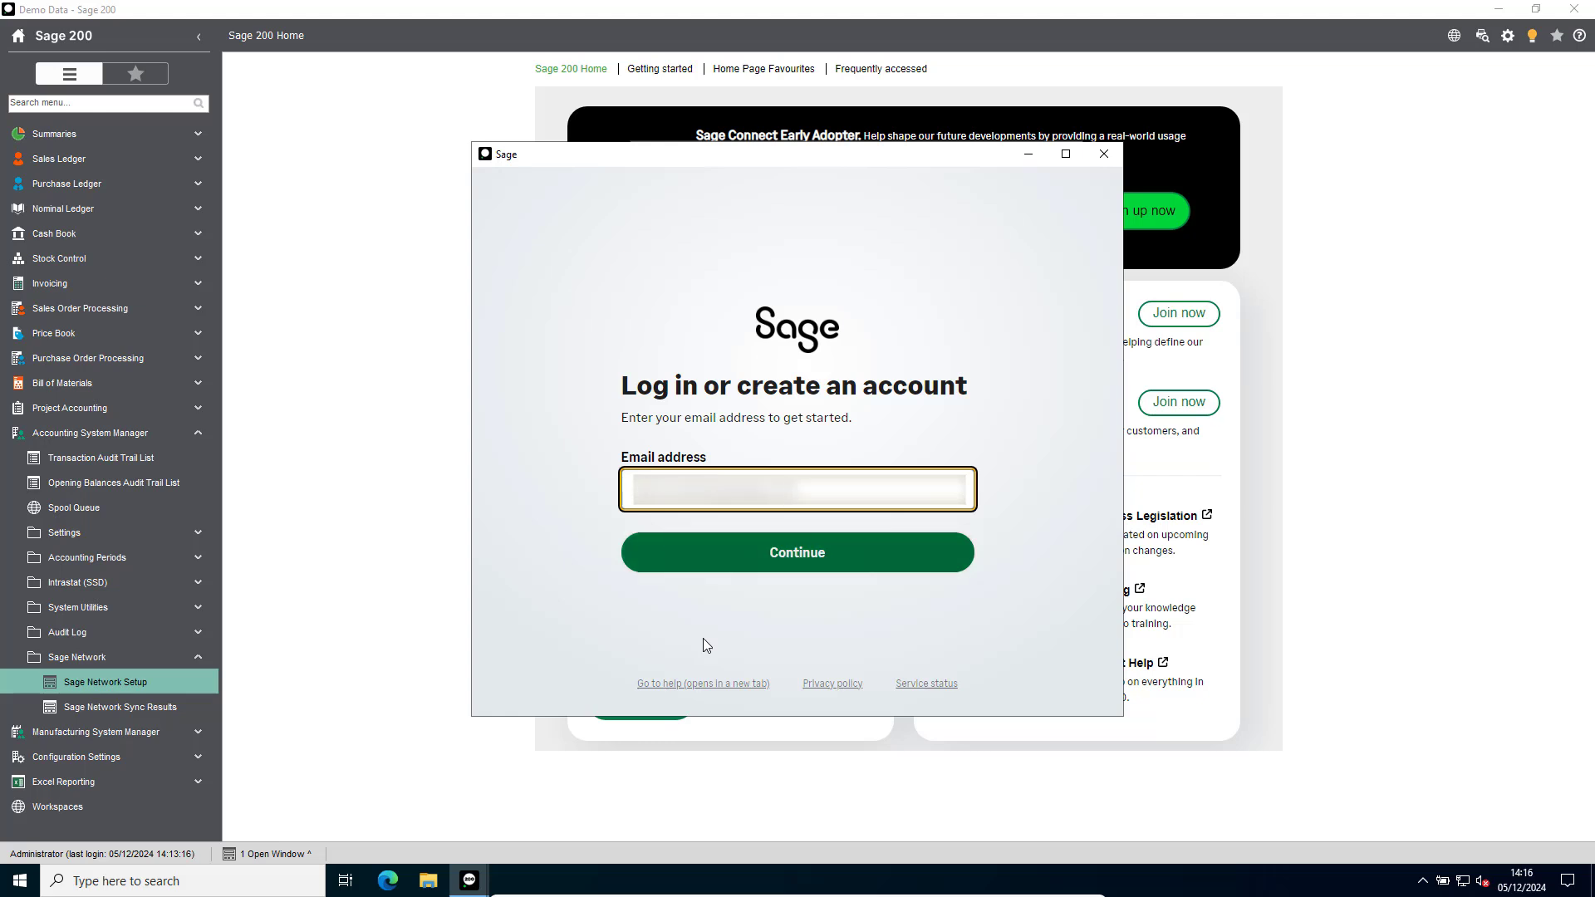
{"action": "type", "text": "••••••"}
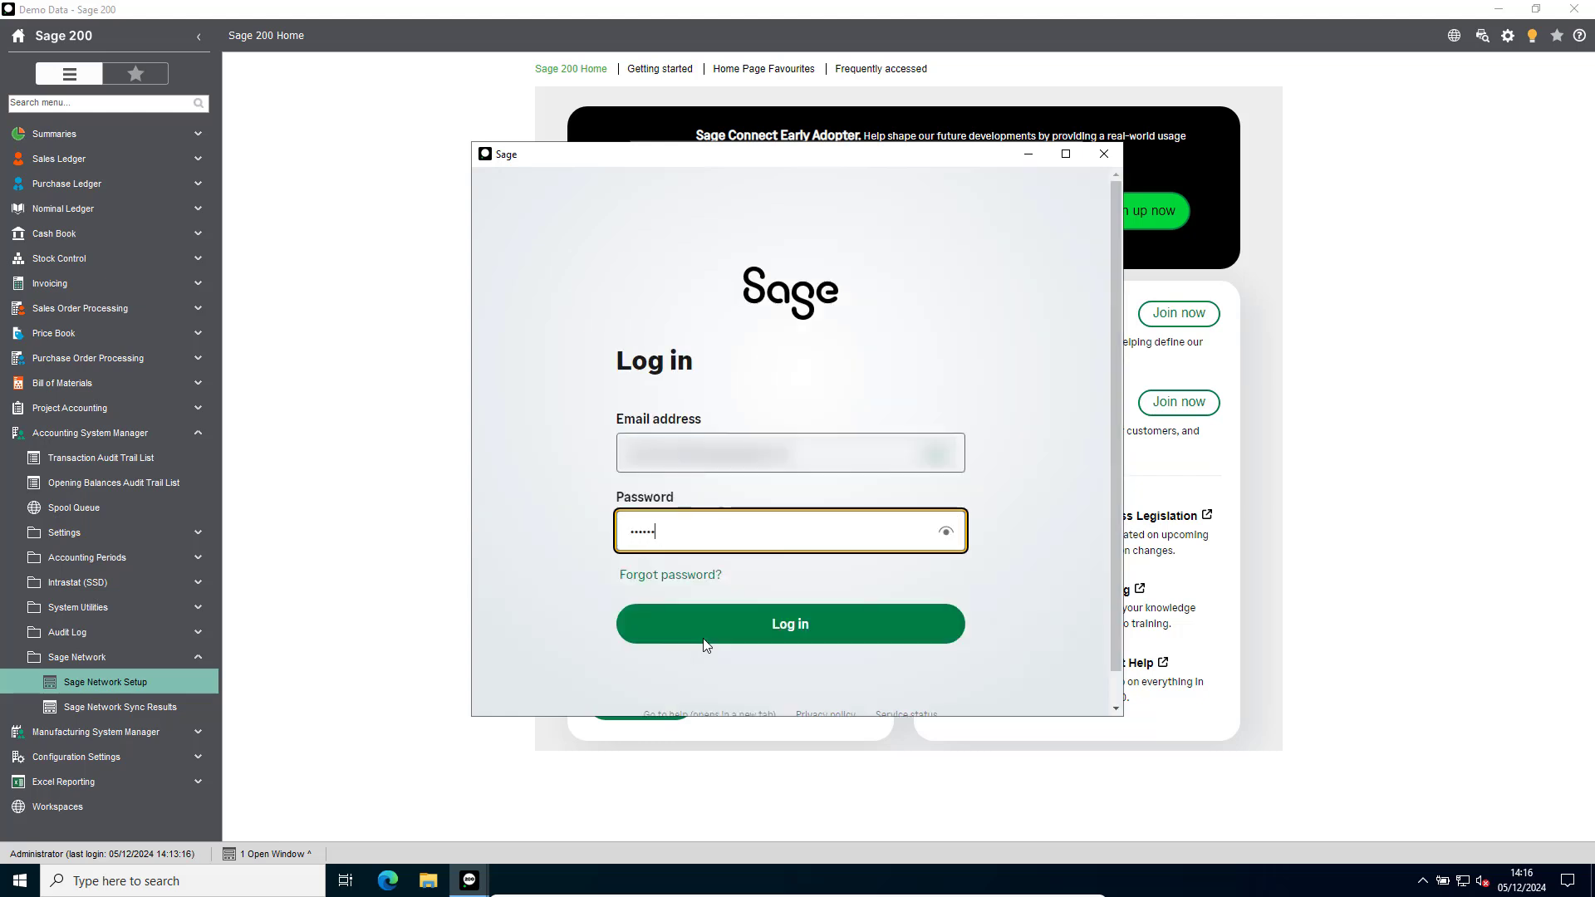
{"action": "type", "text": "••••••••••"}
{"action": "left_click", "coordinate": [704, 639]}
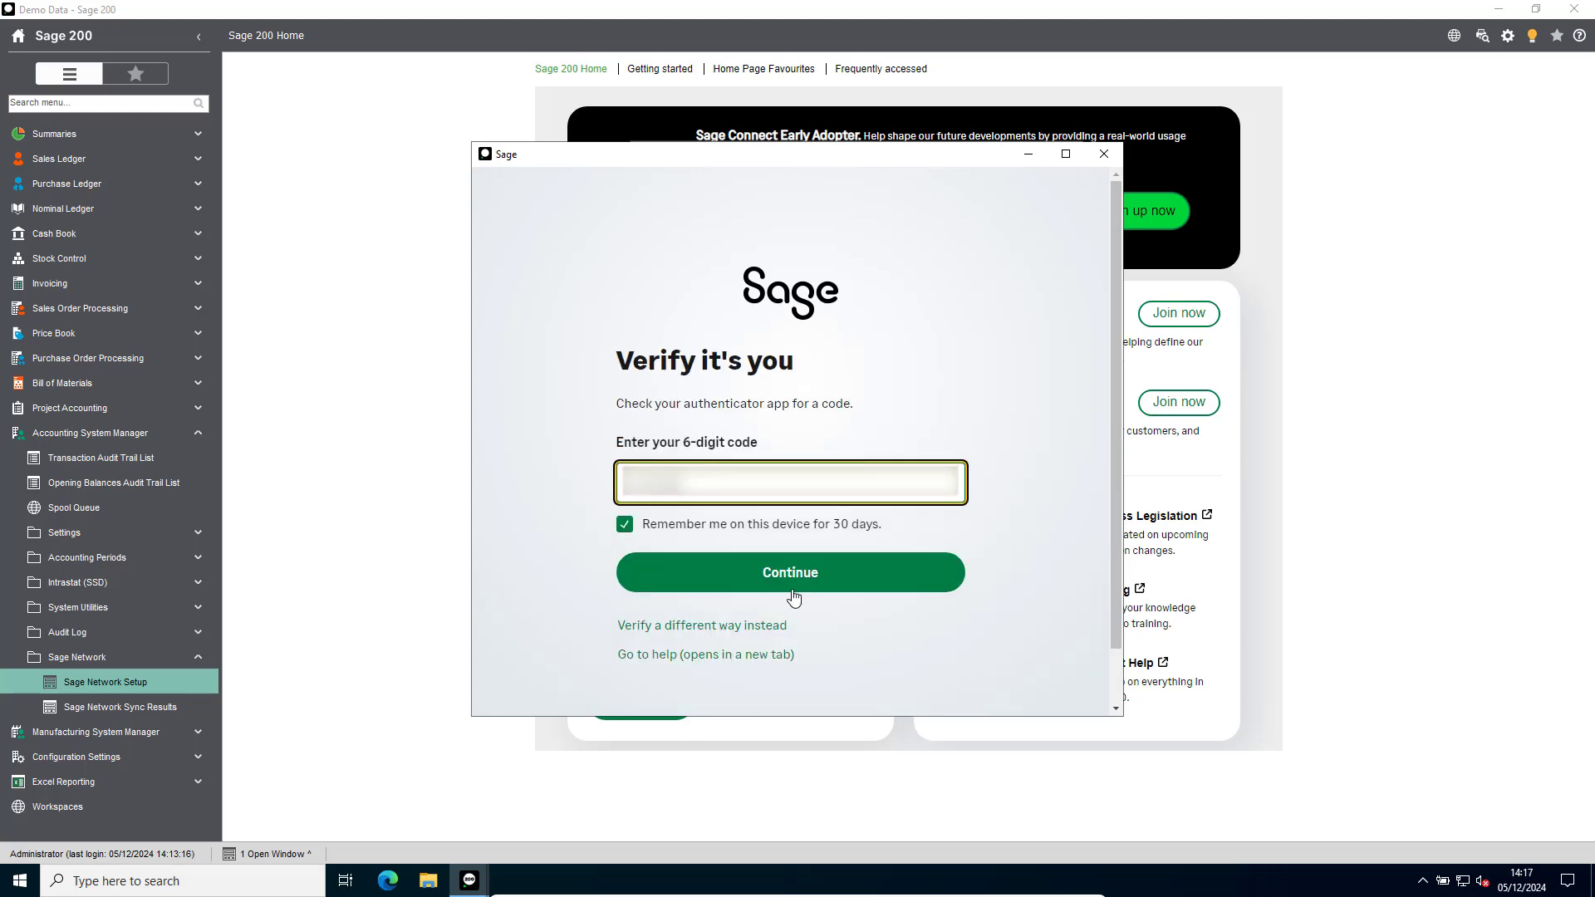
{"action": "left_click", "coordinate": [793, 579]}
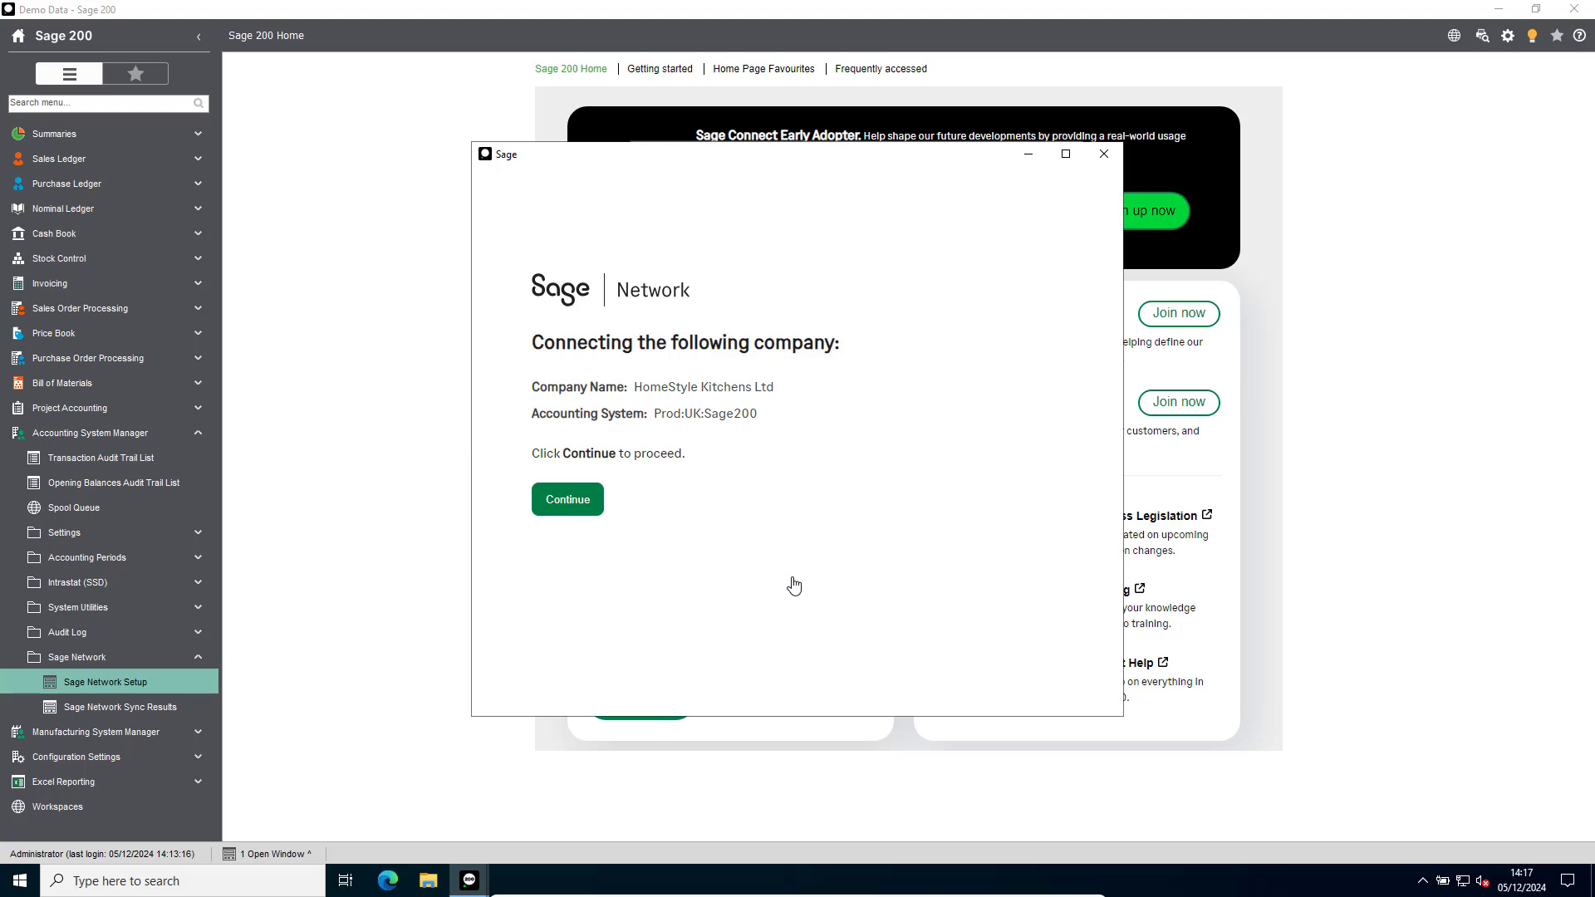
{"action": "left_click", "coordinate": [584, 506]}
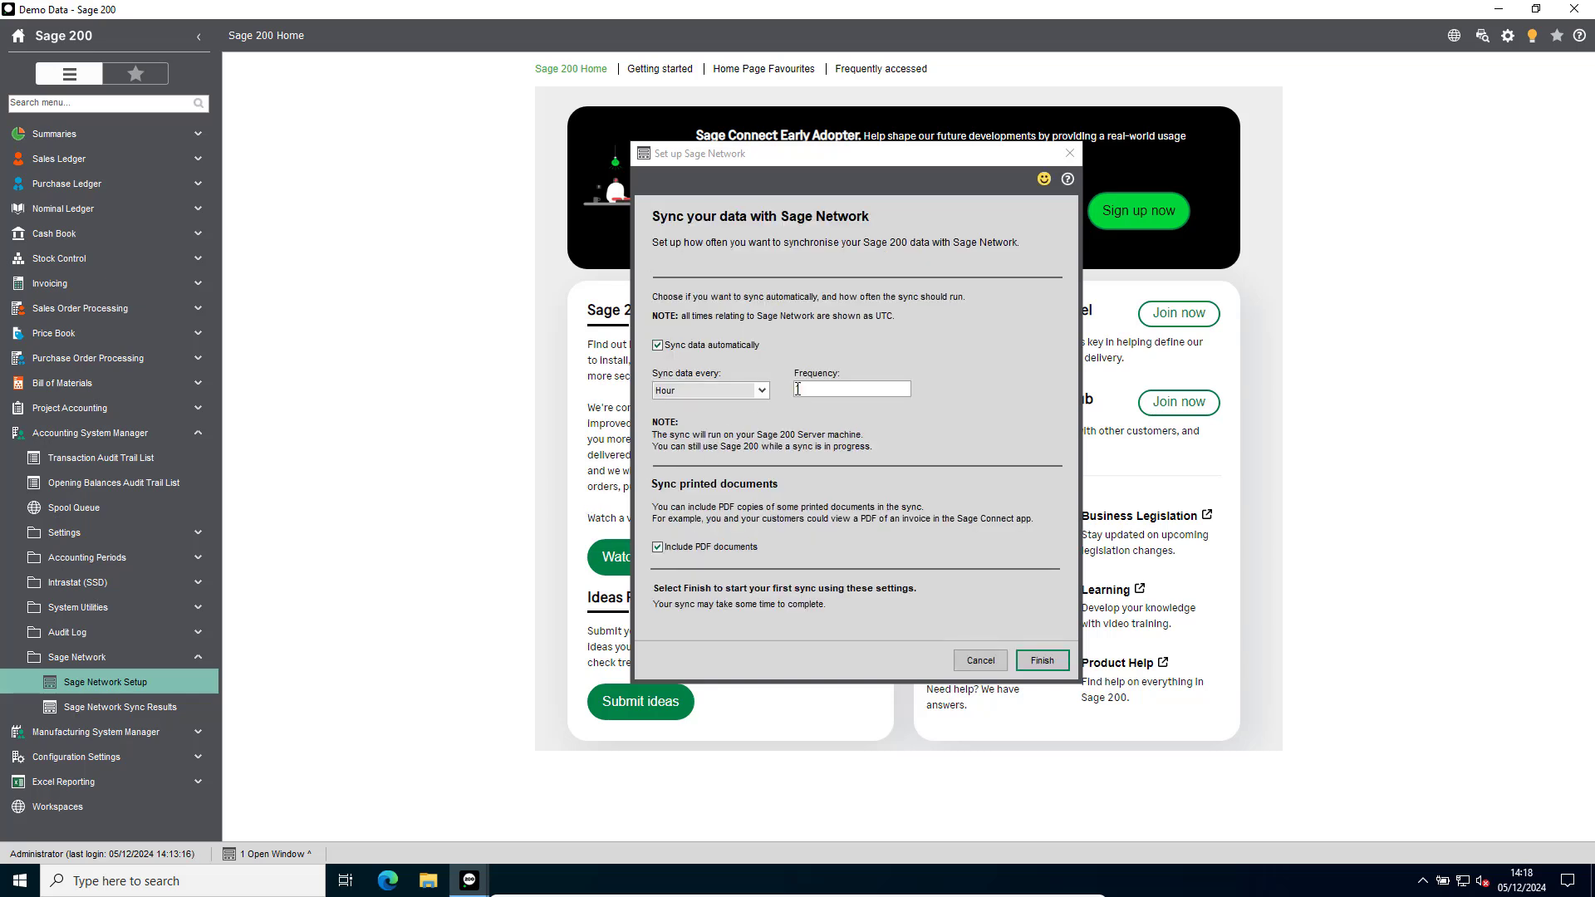
Schedule the automatic data sync for every day and finish the Sage Network setup to start the first sync.
{"action": "left_click", "coordinate": [762, 390]}
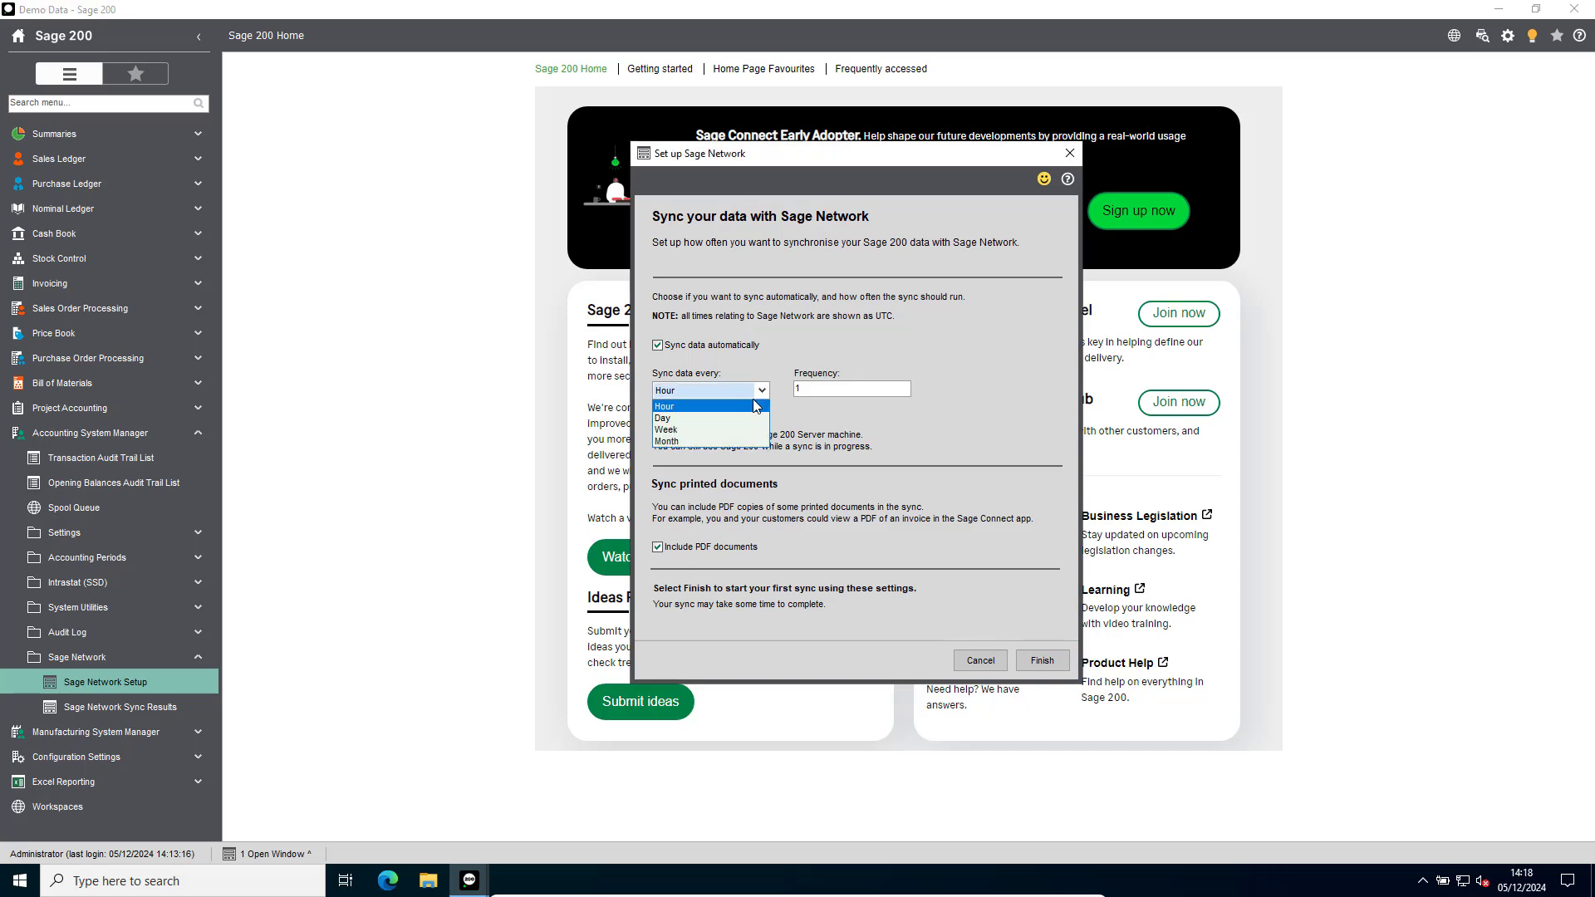
{"action": "left_click", "coordinate": [739, 418]}
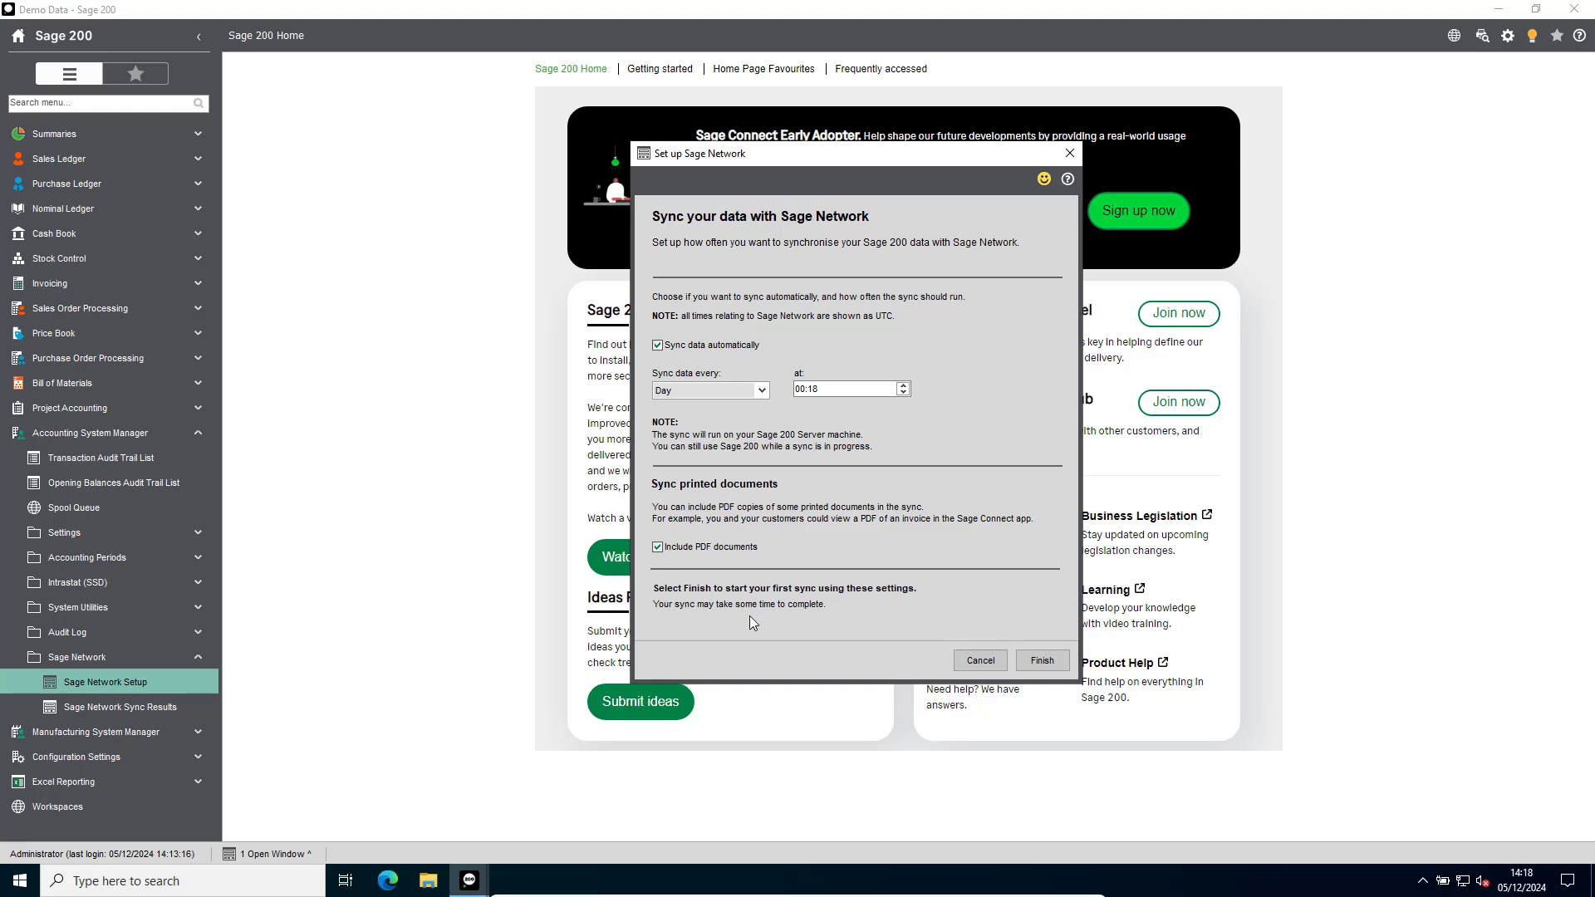
{"action": "left_click", "coordinate": [1043, 661]}
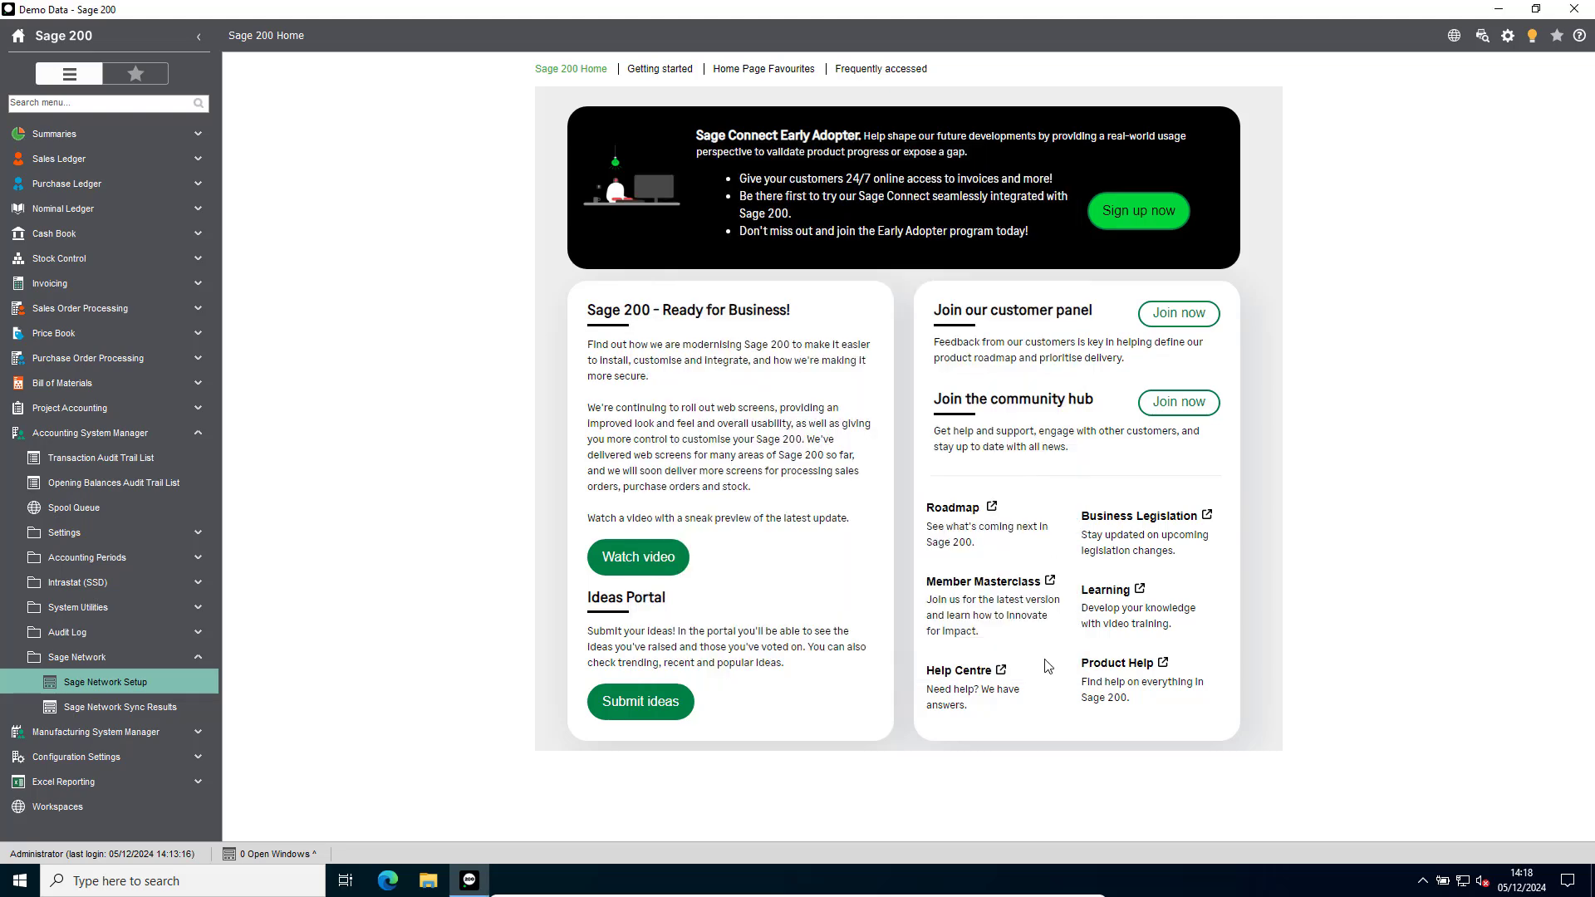
Restart Sage 200 Professional, dismiss the start-up message and open Sage Connect in the browser.
{"action": "left_click", "coordinate": [1574, 10]}
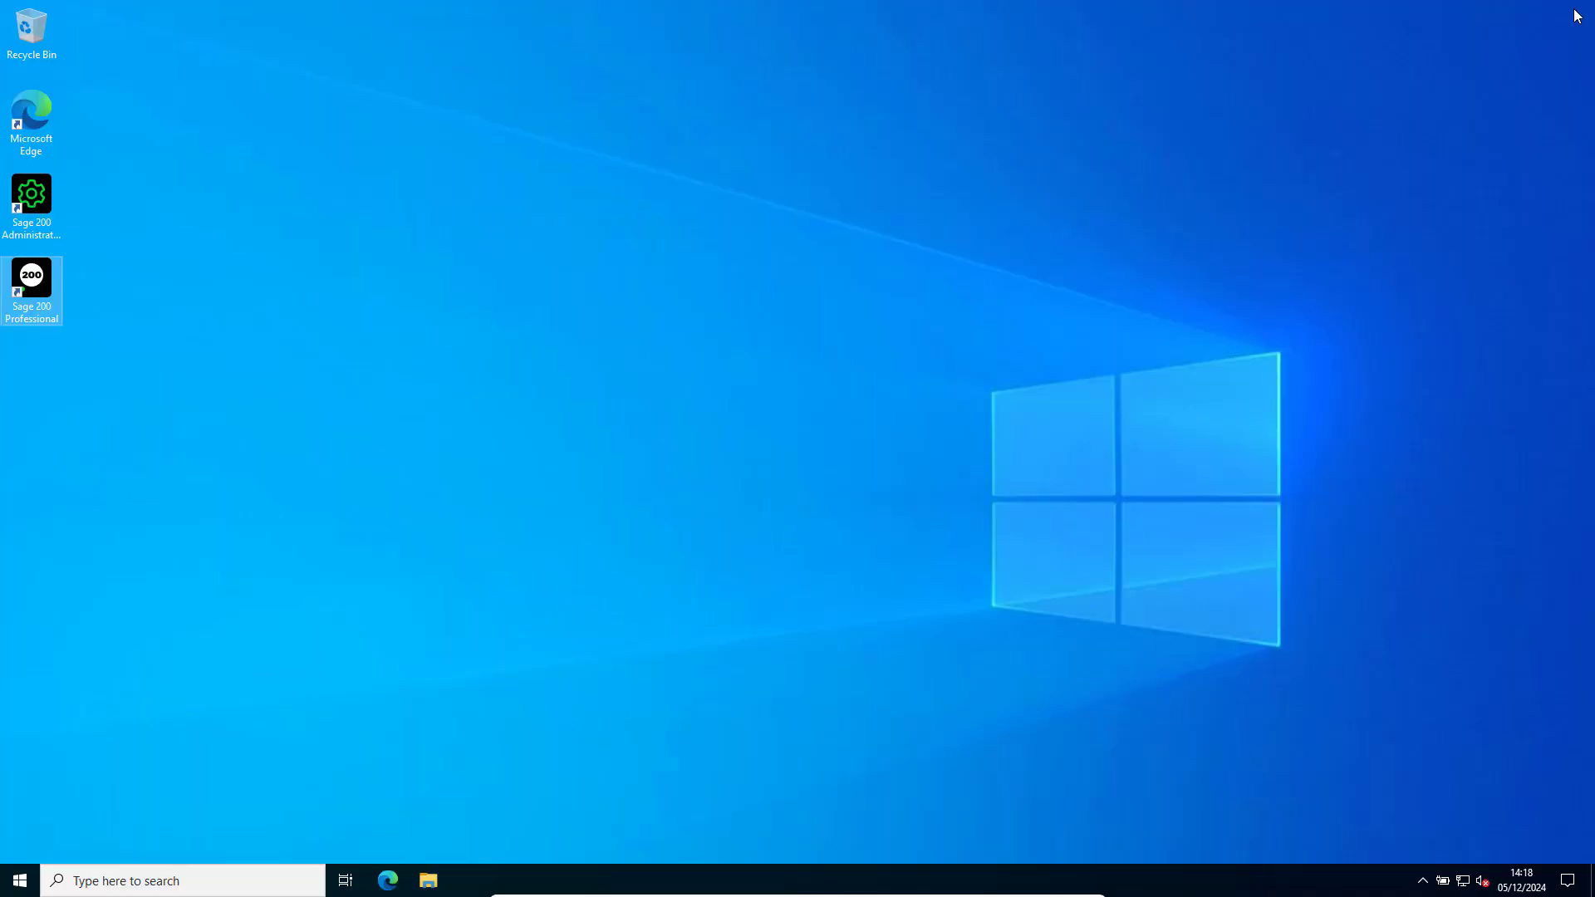
{"action": "double_click", "coordinate": [36, 285]}
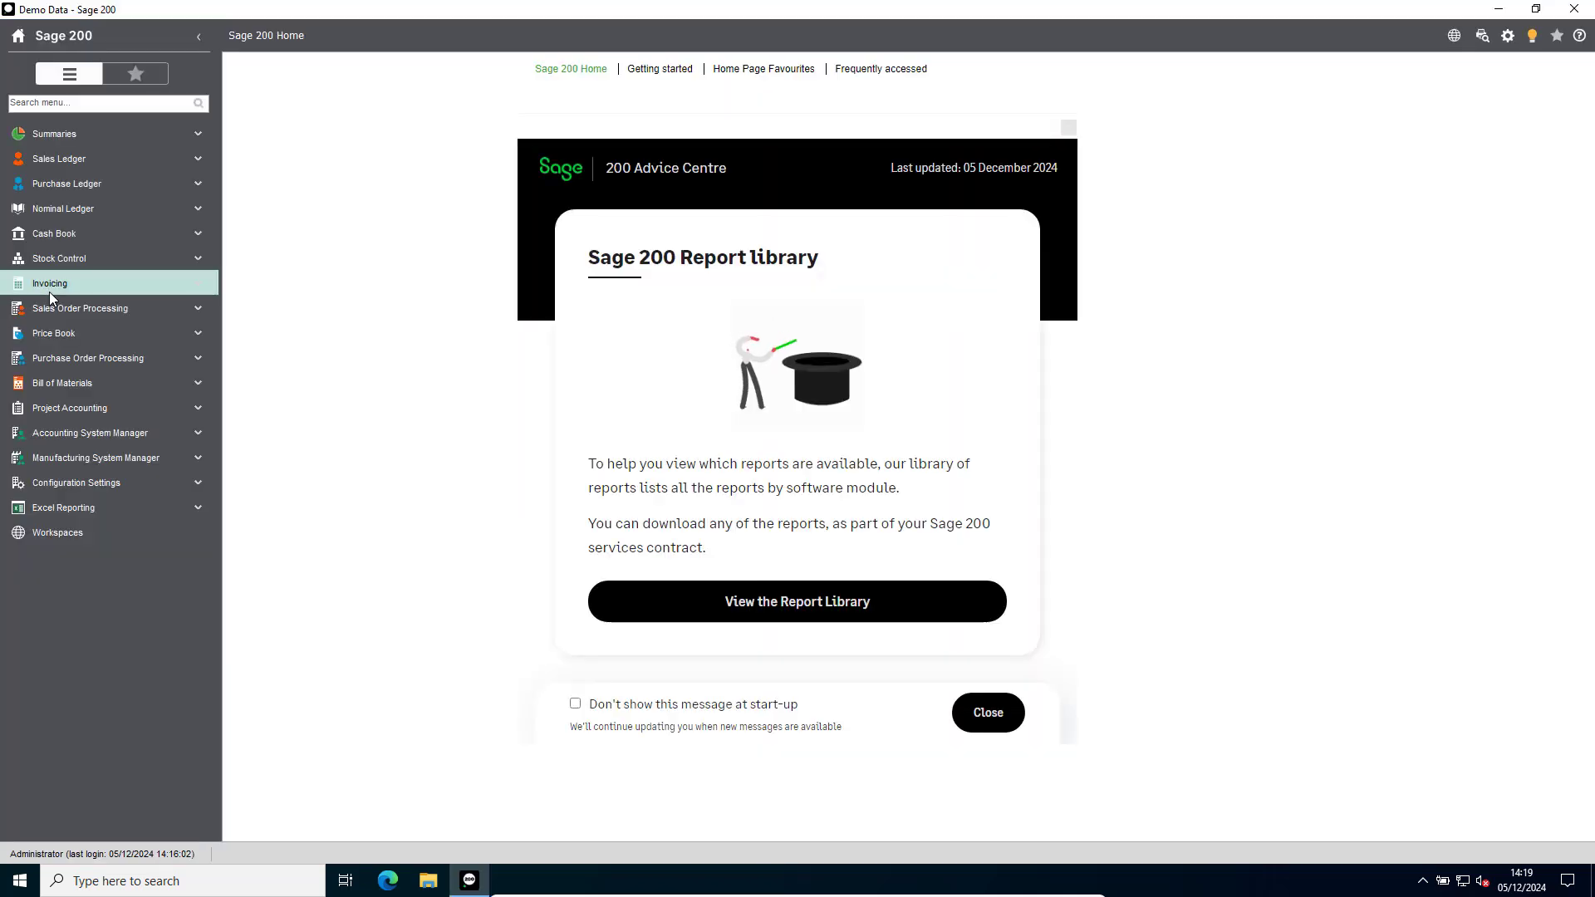
{"action": "left_click", "coordinate": [1007, 726]}
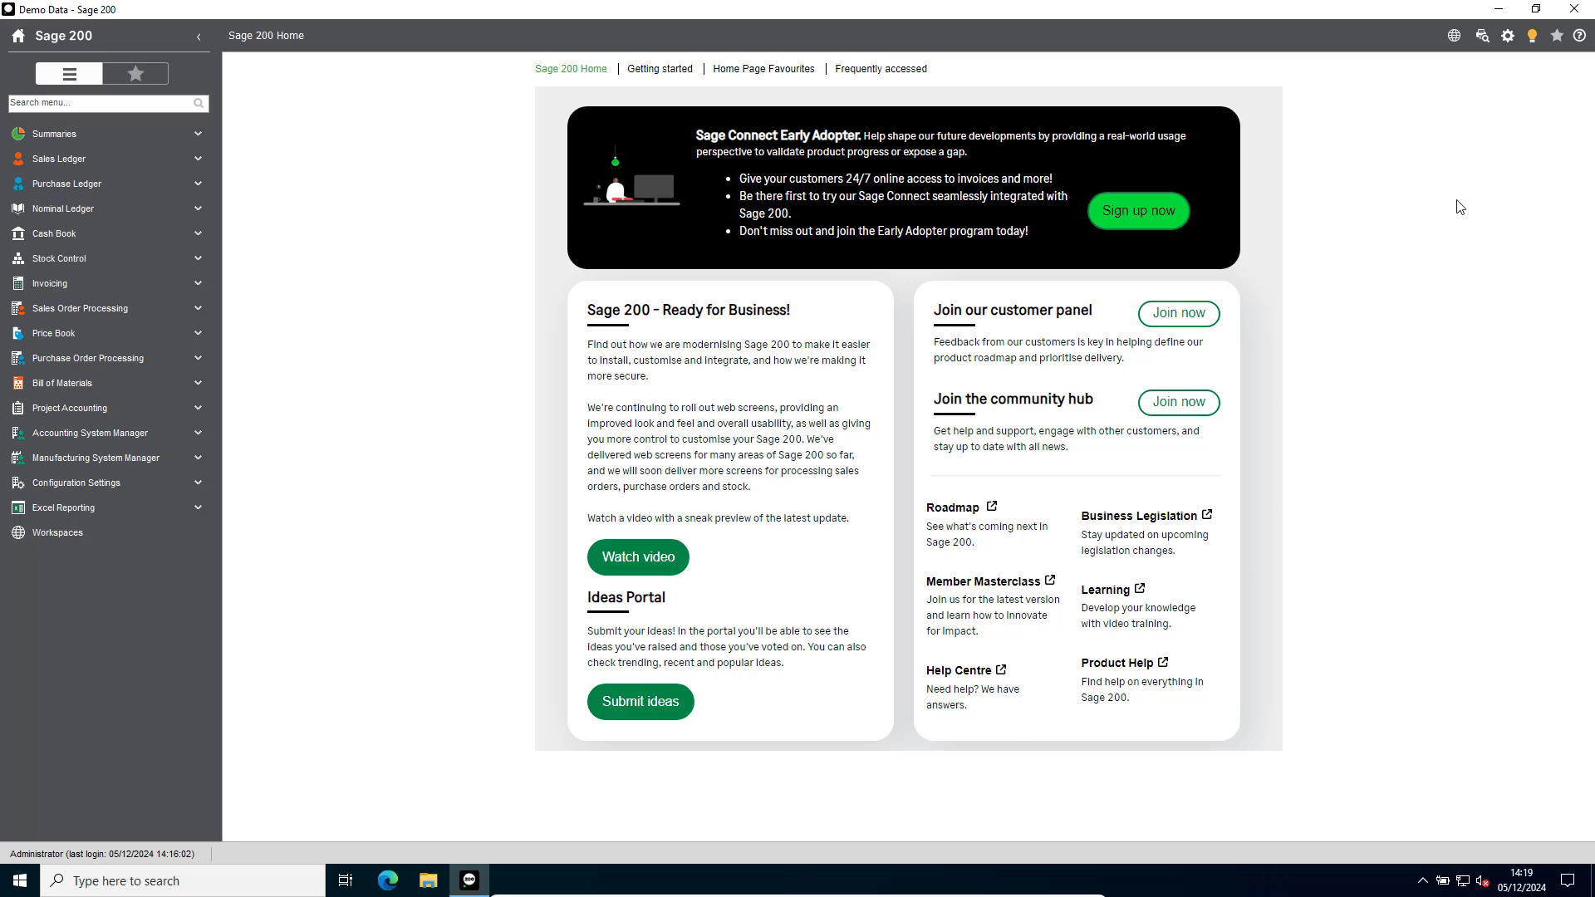
{"action": "left_click", "coordinate": [1508, 37]}
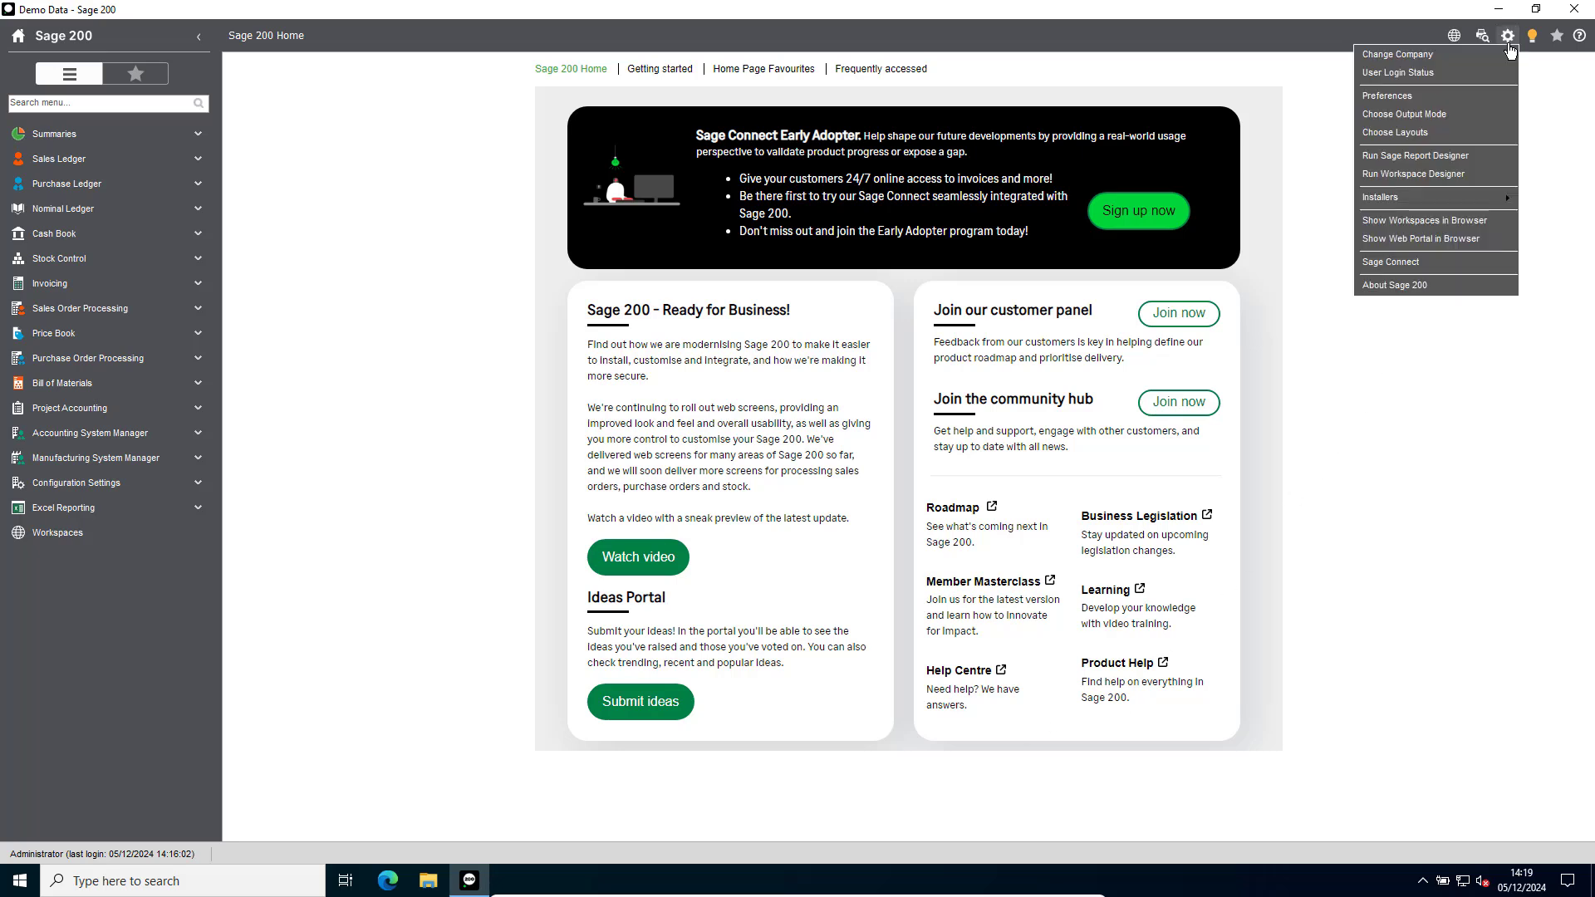
{"action": "left_click", "coordinate": [1419, 263]}
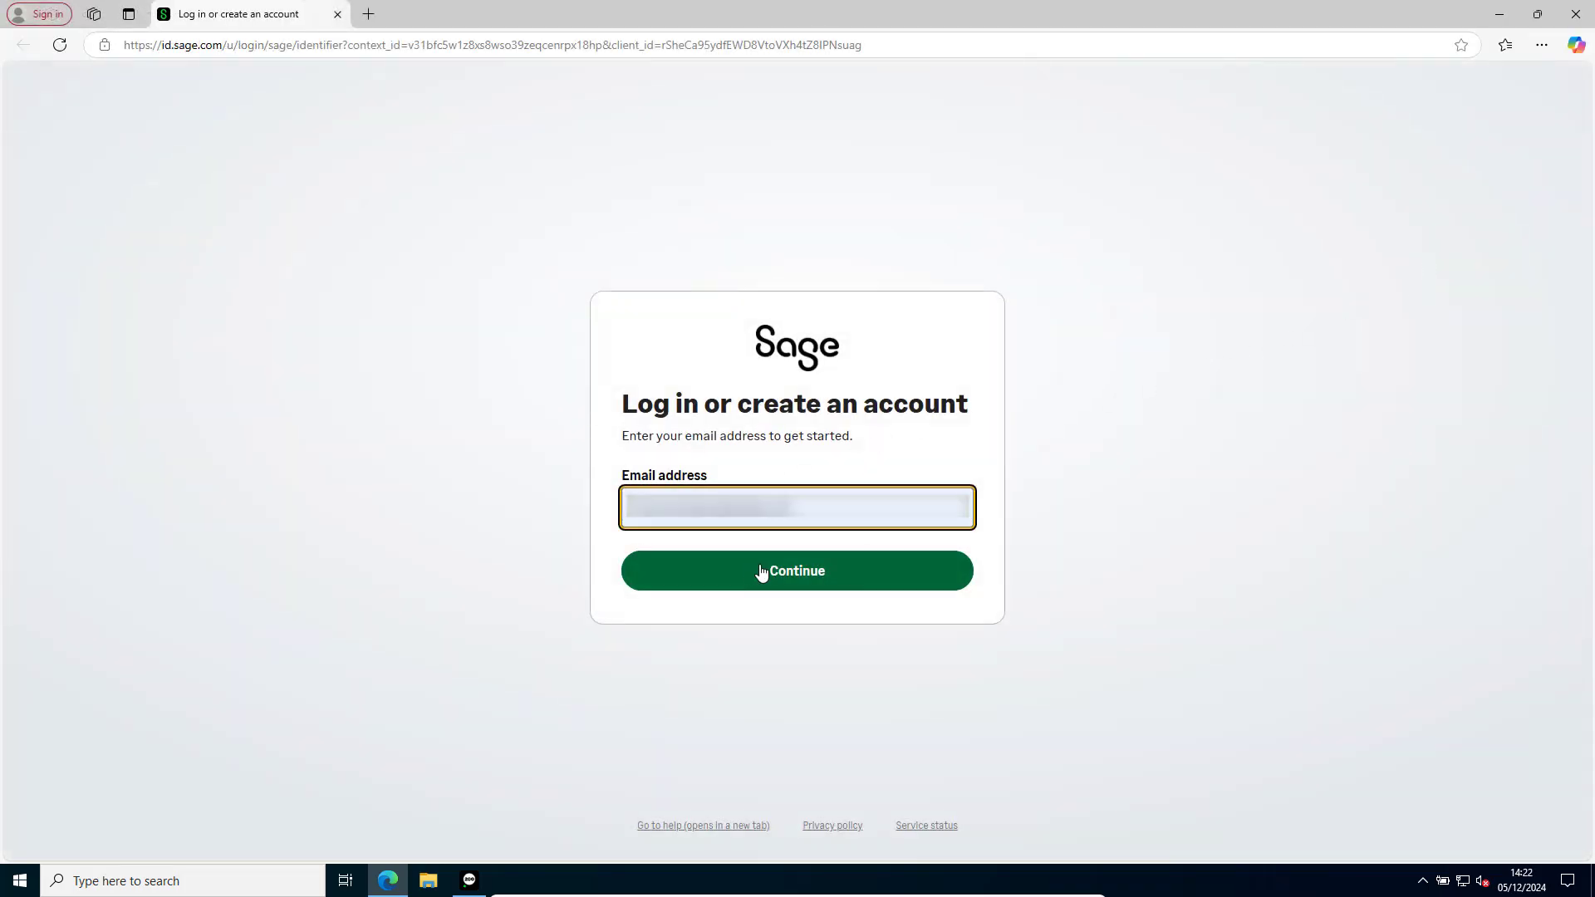
Log in to Sage Connect with the Sage account's email address and password.
{"action": "left_click", "coordinate": [761, 571]}
{"action": "type", "text": "•••••••••••••••"}
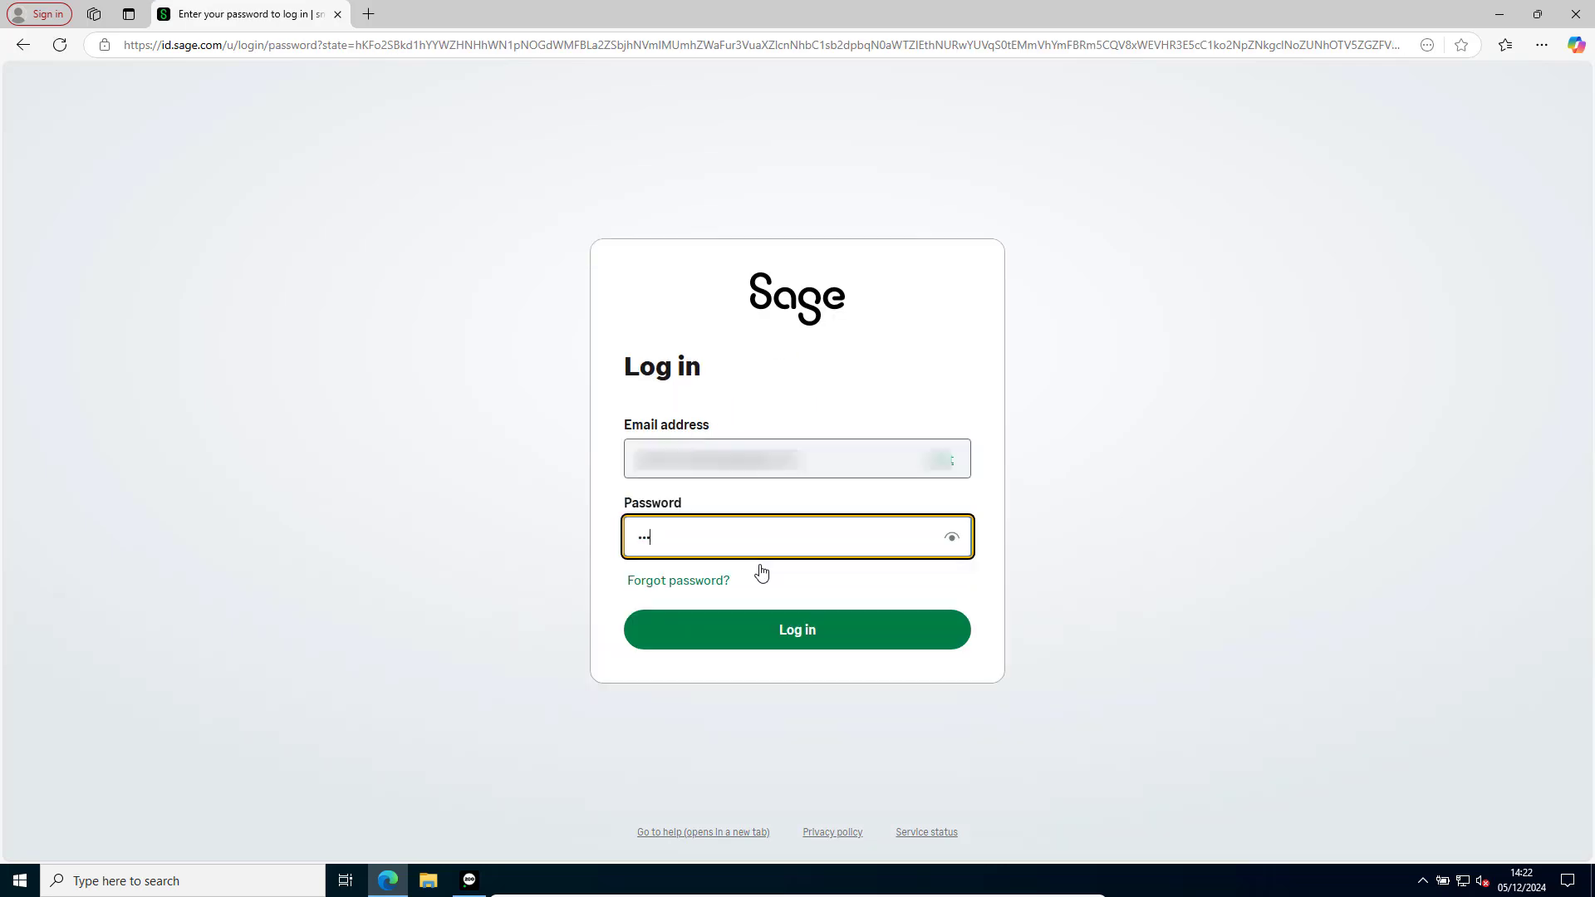
{"action": "key", "text": "Return"}
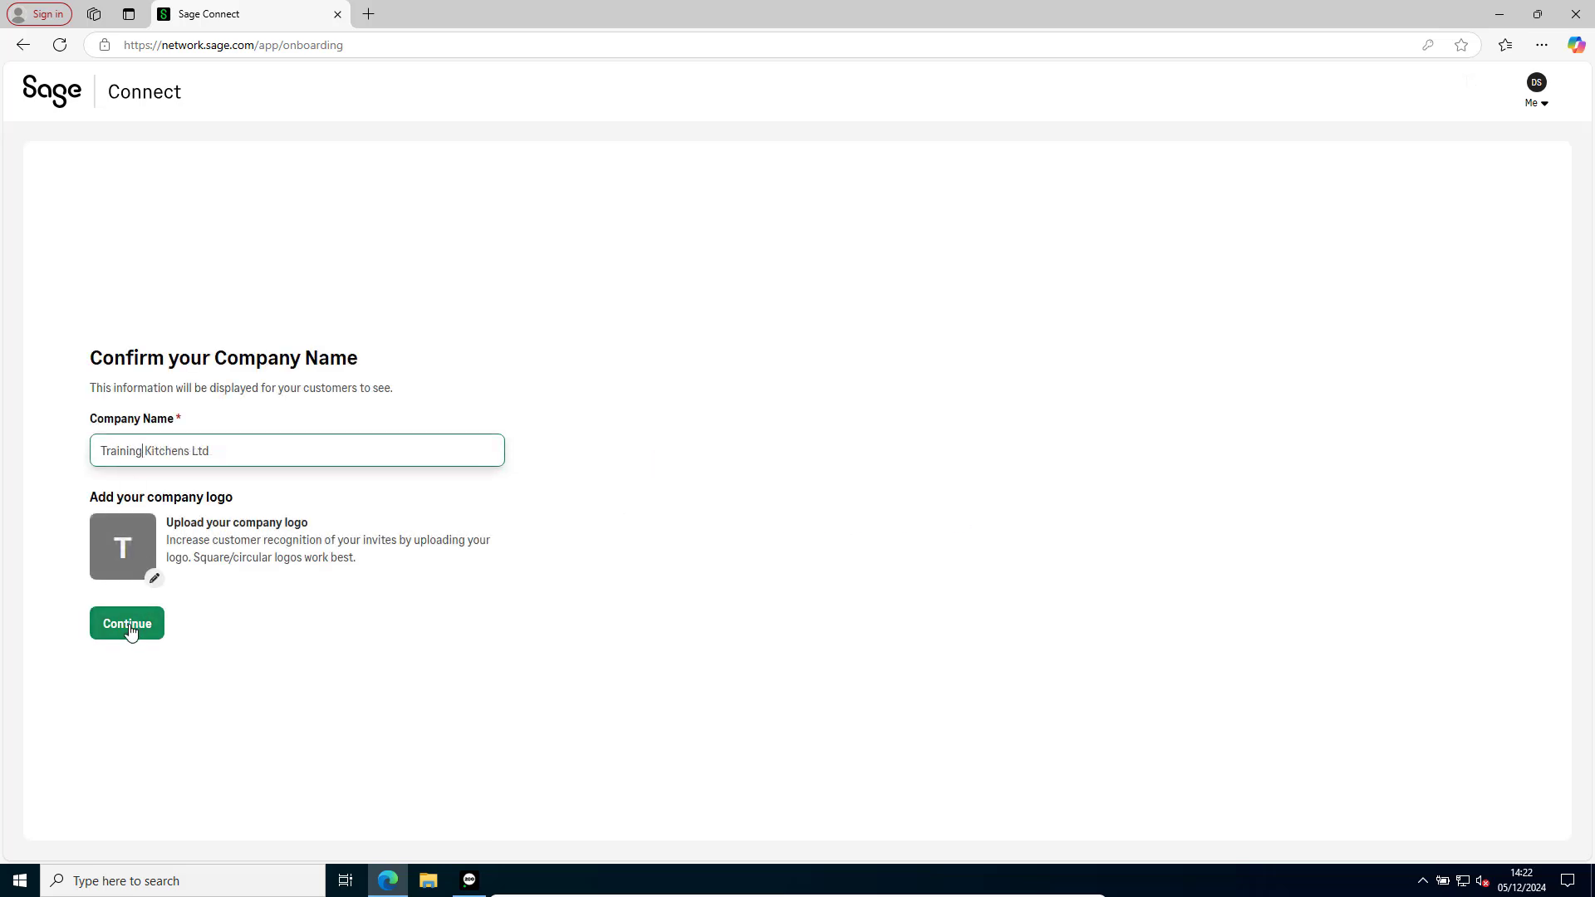
Confirm Training Kitchens Ltd as the company name, and fill in and save the company profile's contact details.
{"action": "left_click", "coordinate": [129, 625]}
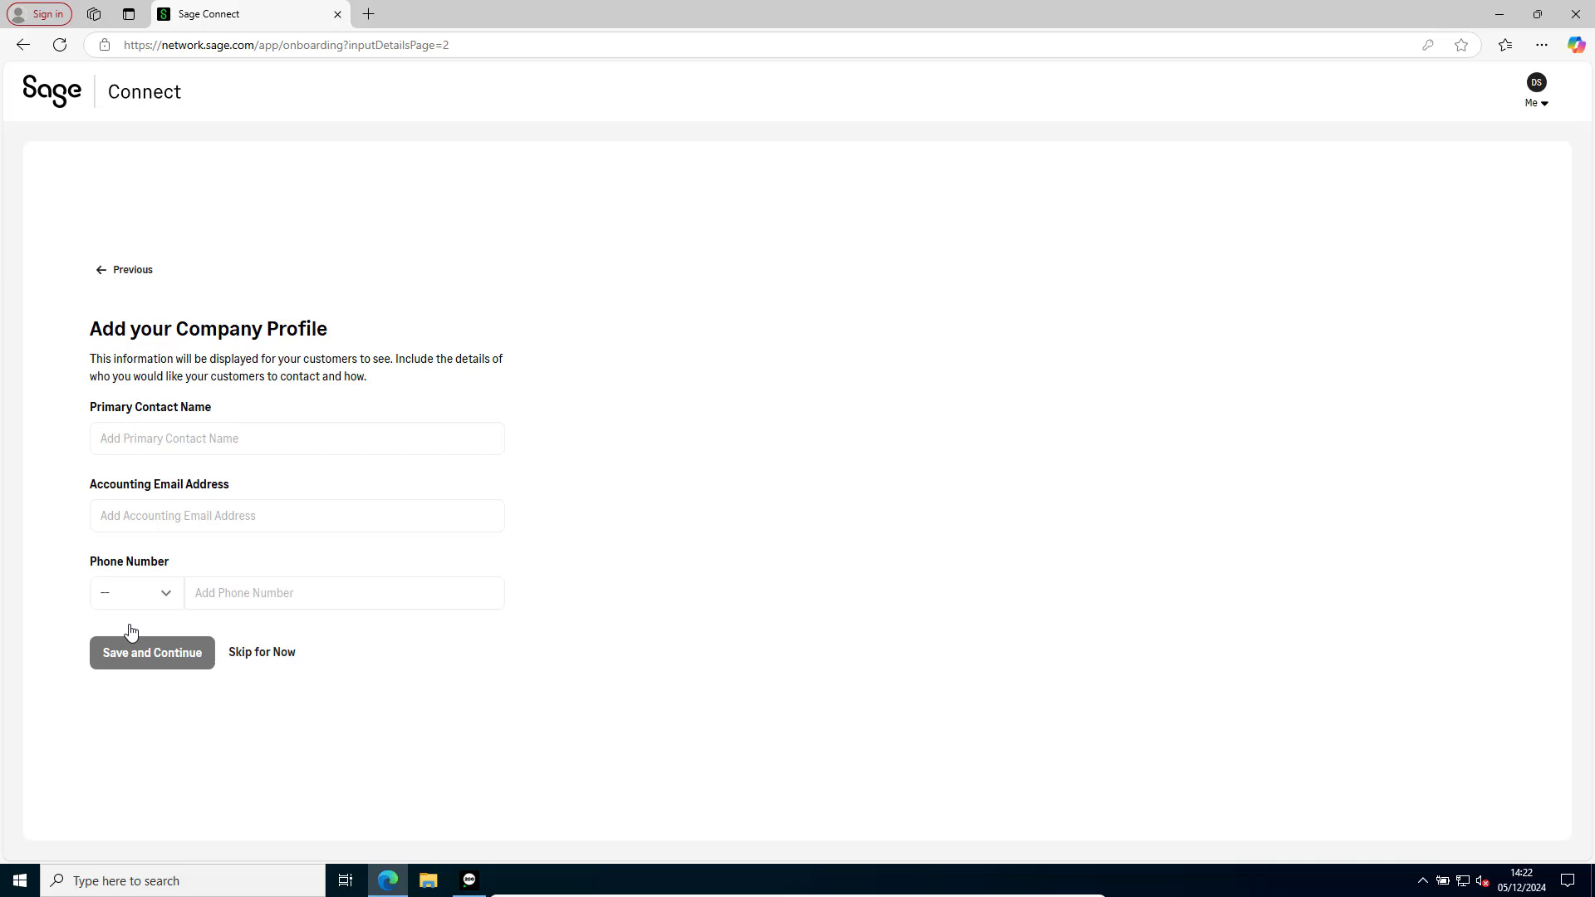
{"action": "left_click", "coordinate": [146, 445]}
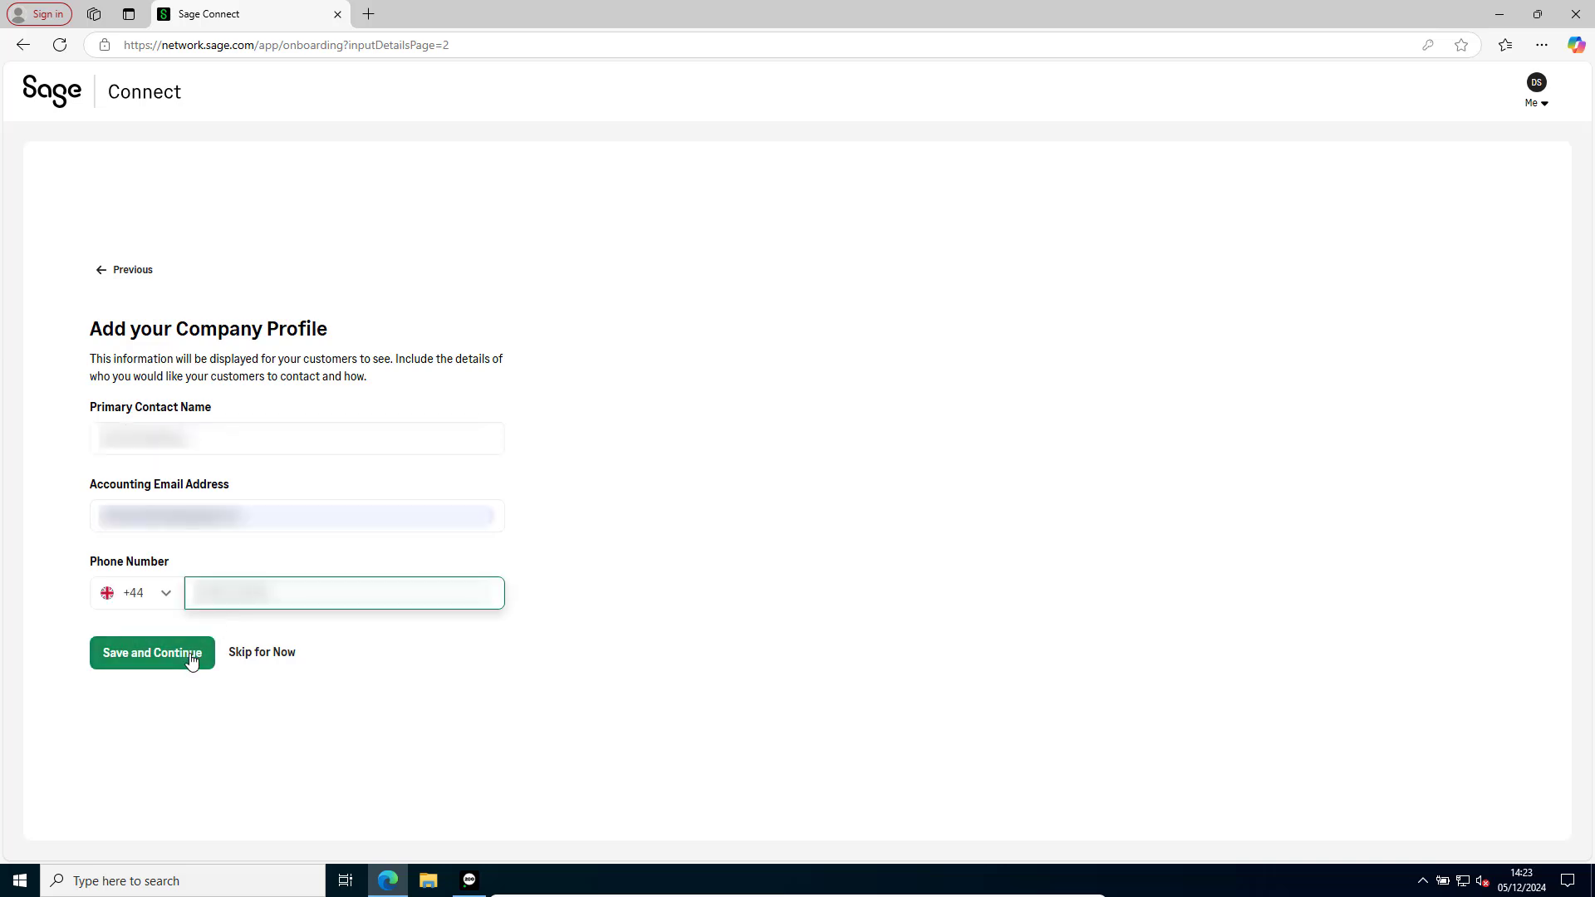
{"action": "left_click", "coordinate": [191, 662]}
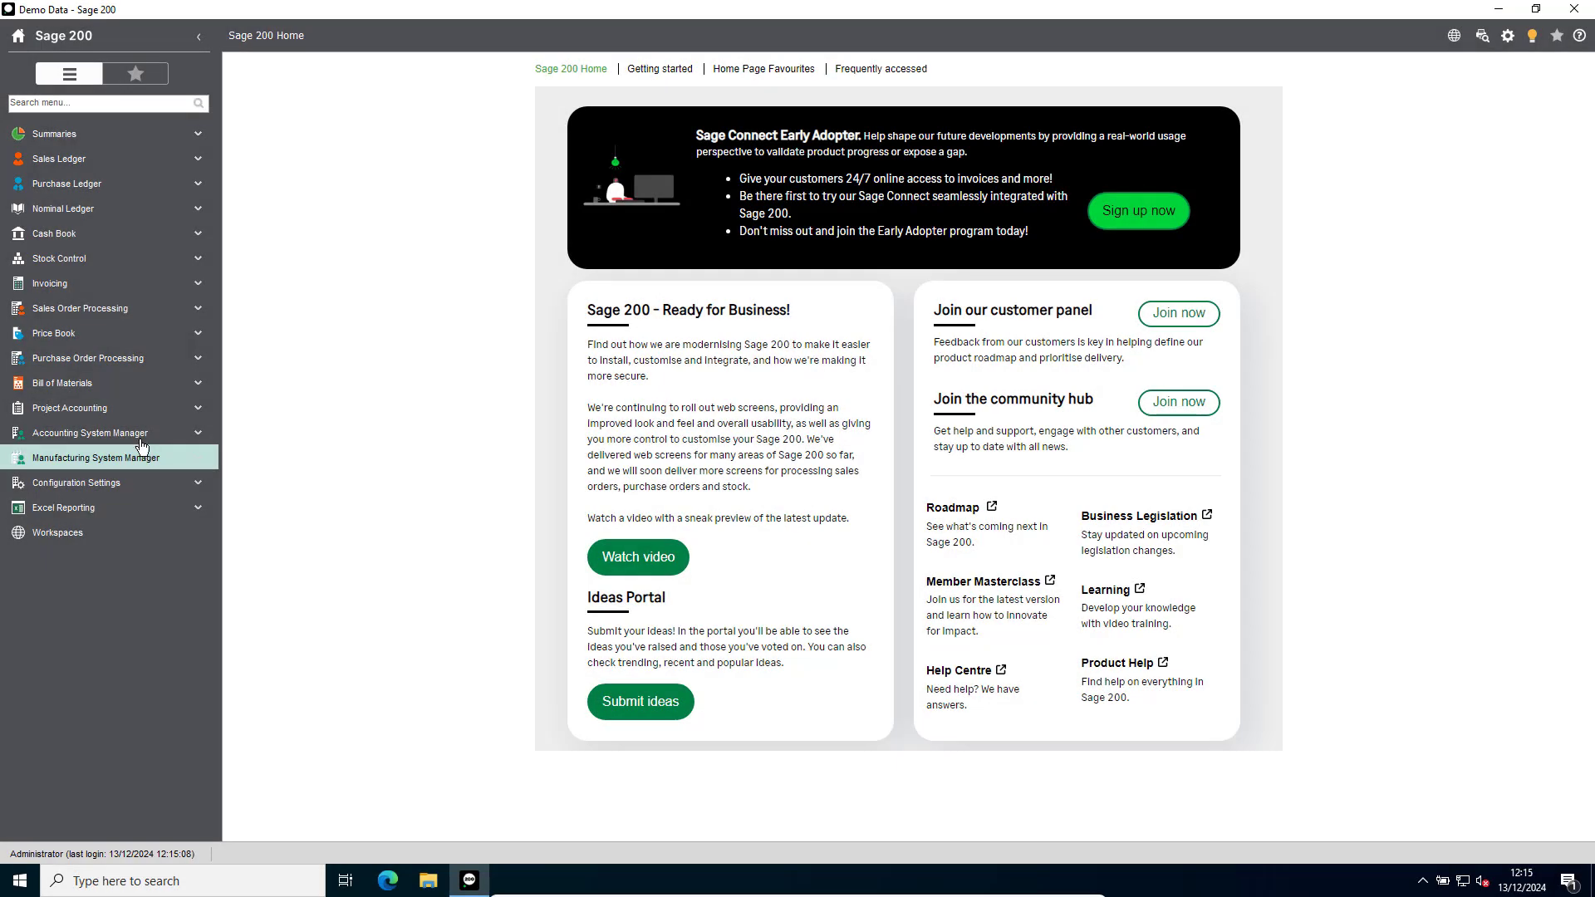
Switch to Sage 200, open Sage Network Setup under Accounting System Manager and run a regular data sync.
{"action": "left_click", "coordinate": [136, 435]}
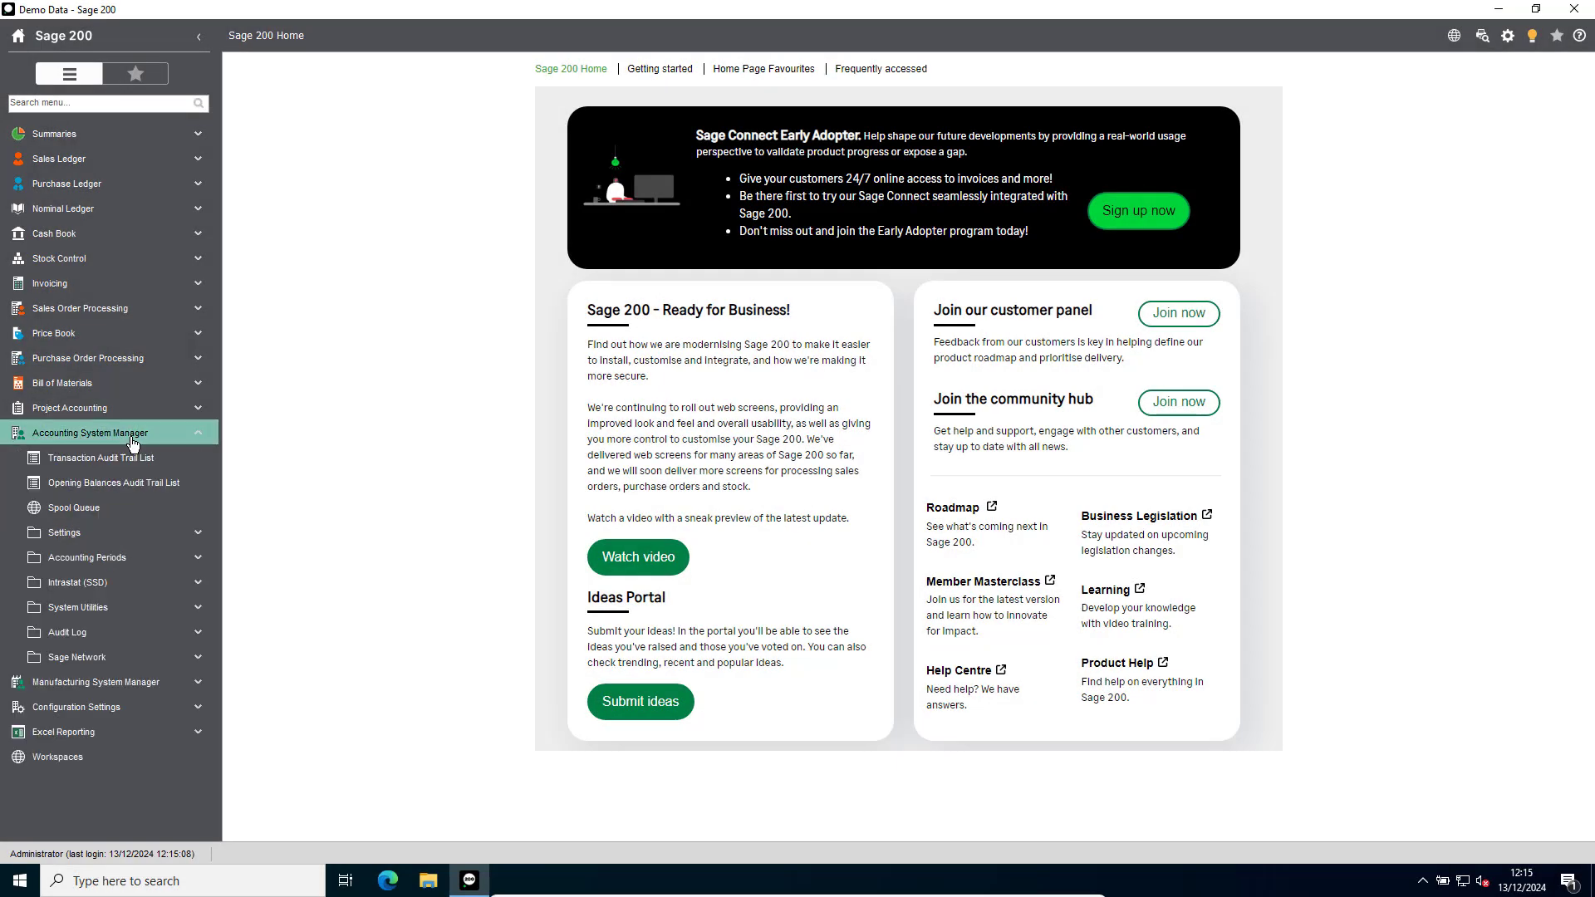
{"action": "left_click", "coordinate": [114, 657]}
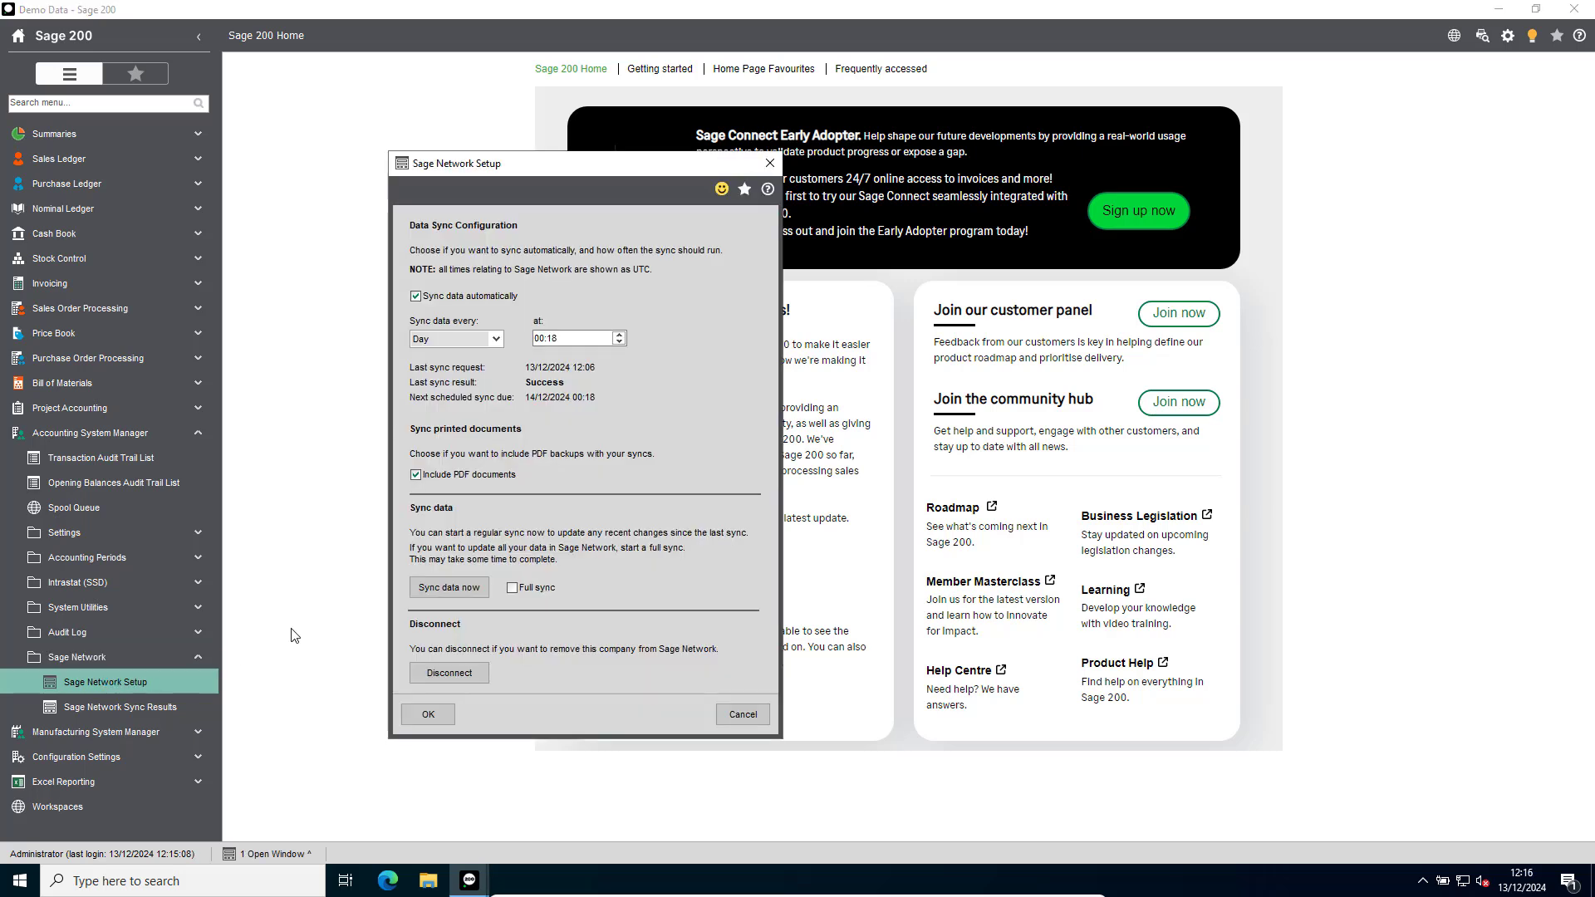
{"action": "left_click", "coordinate": [457, 588]}
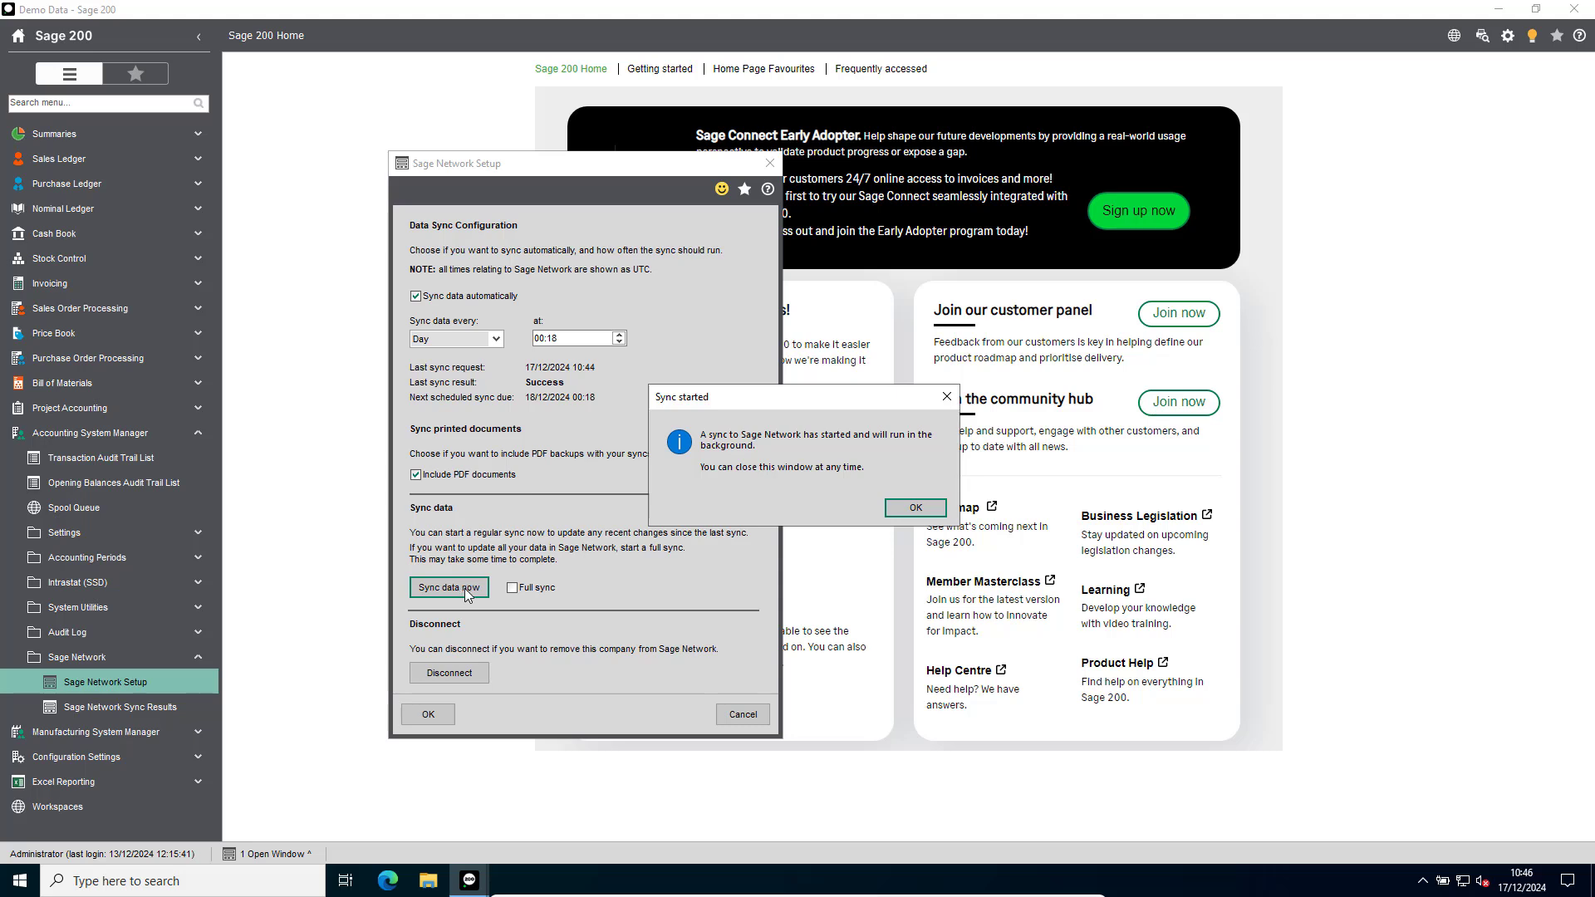
{"action": "left_click", "coordinate": [918, 509]}
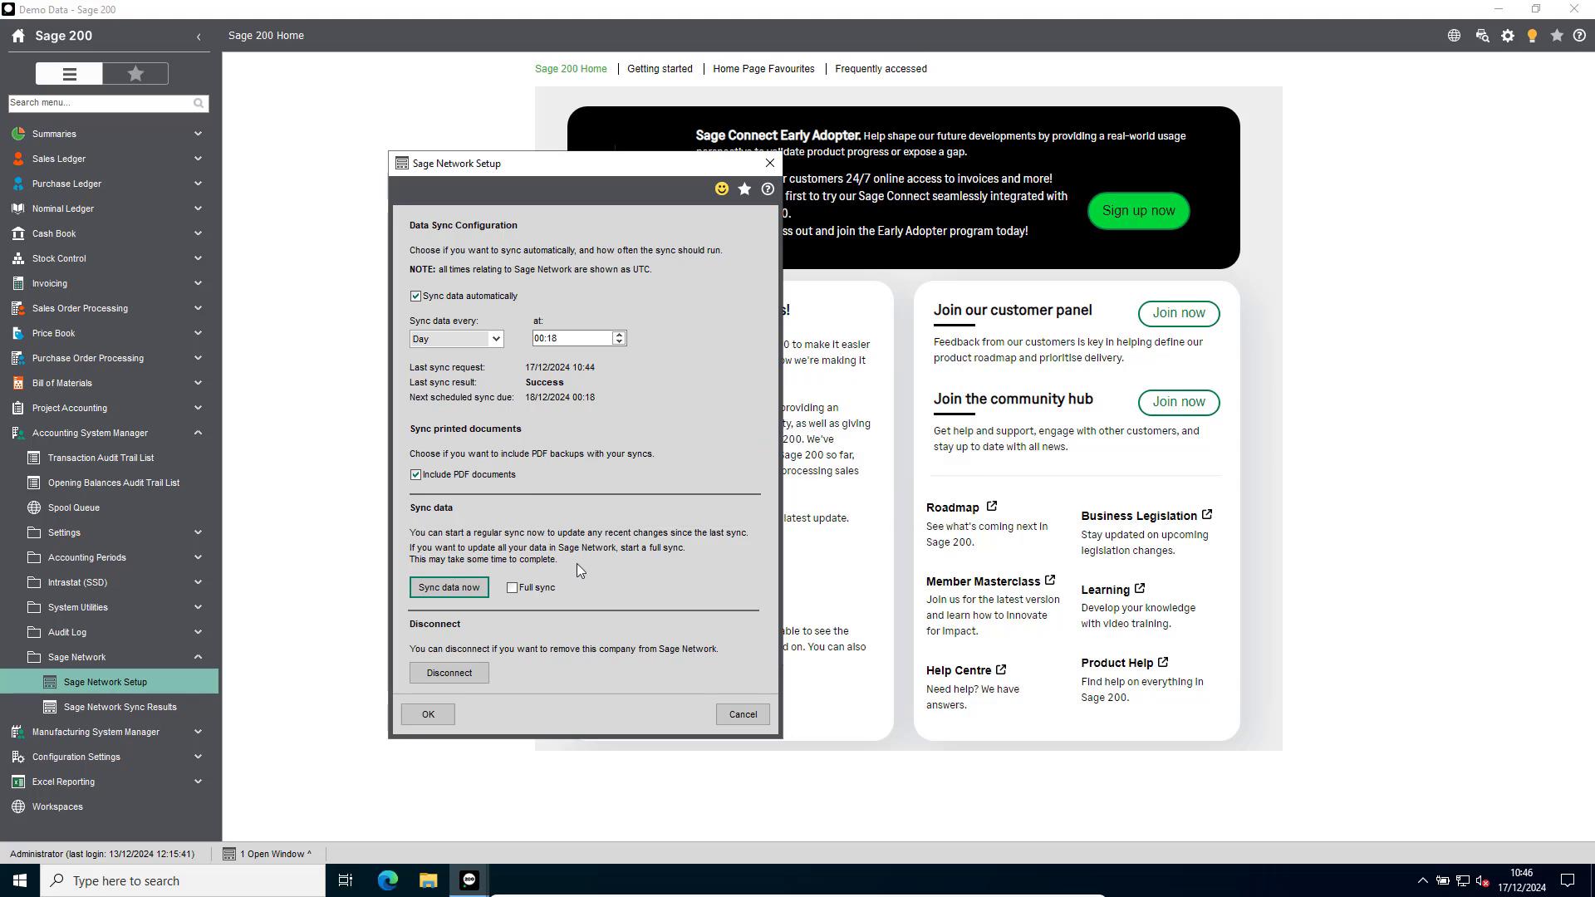
{"action": "left_click", "coordinate": [438, 716]}
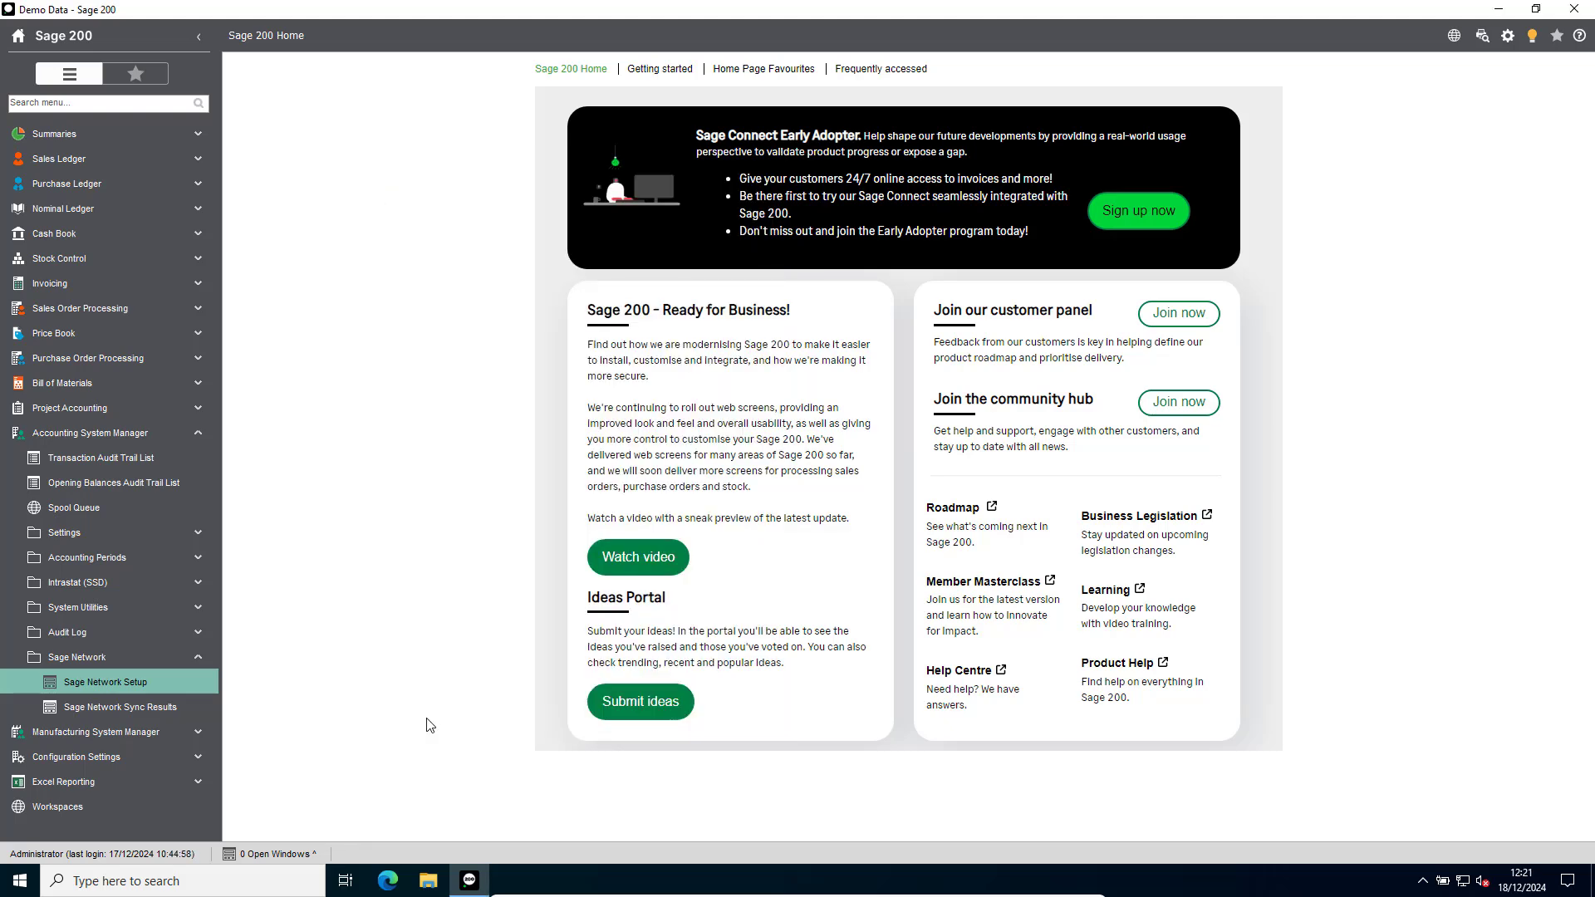
Run a full data sync from Sage Network Setup, and open Sage Network Sync Results.
{"action": "left_click", "coordinate": [144, 690]}
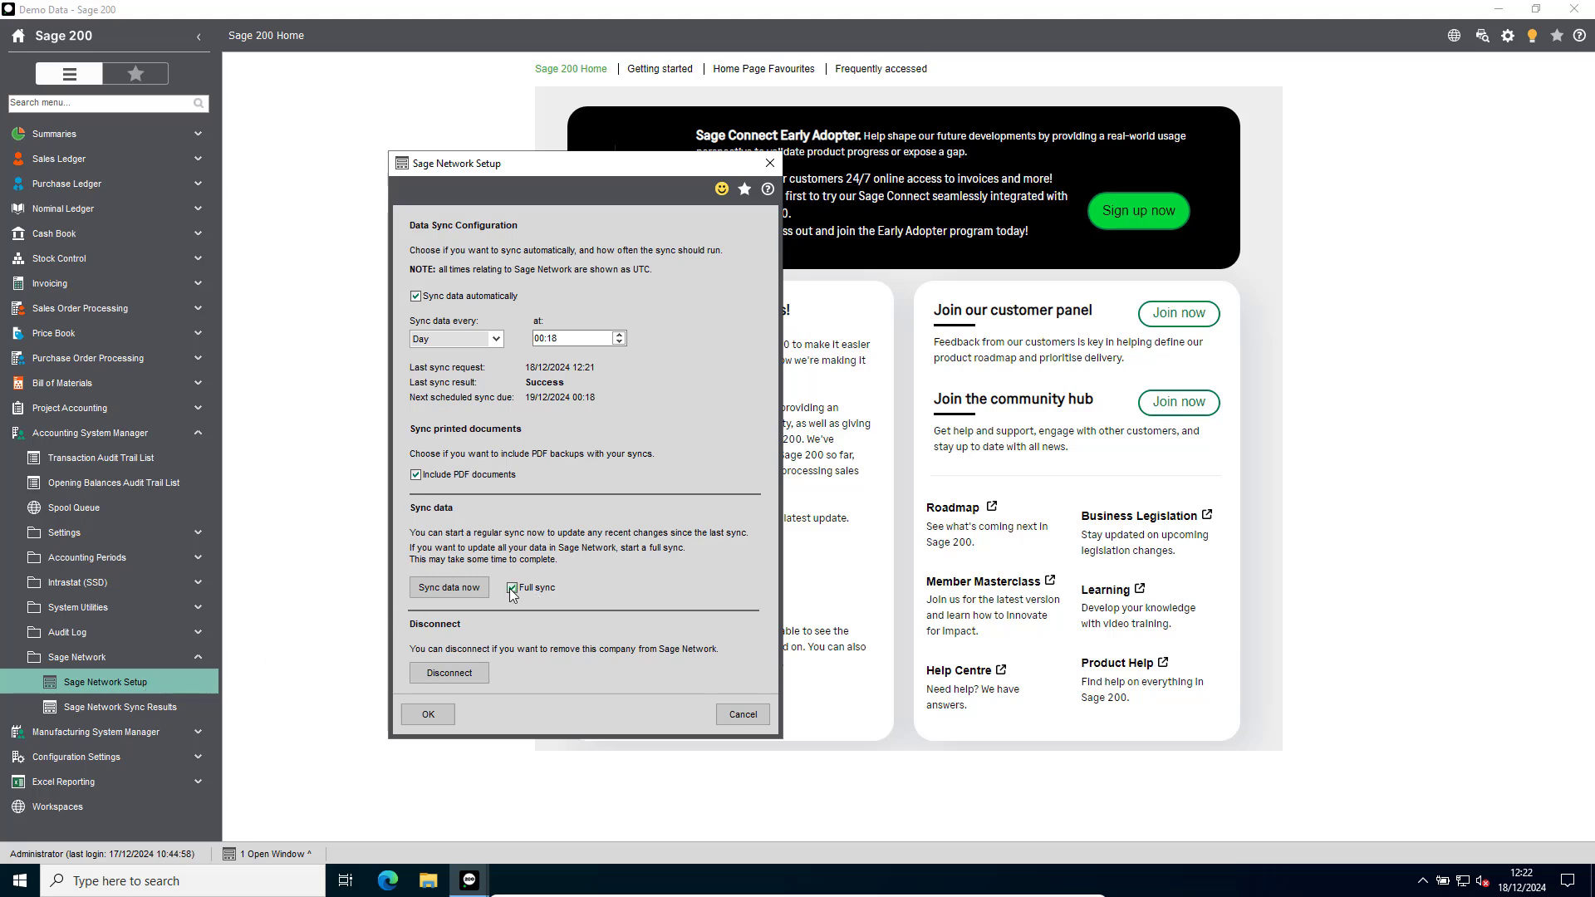
{"action": "left_click", "coordinate": [462, 597]}
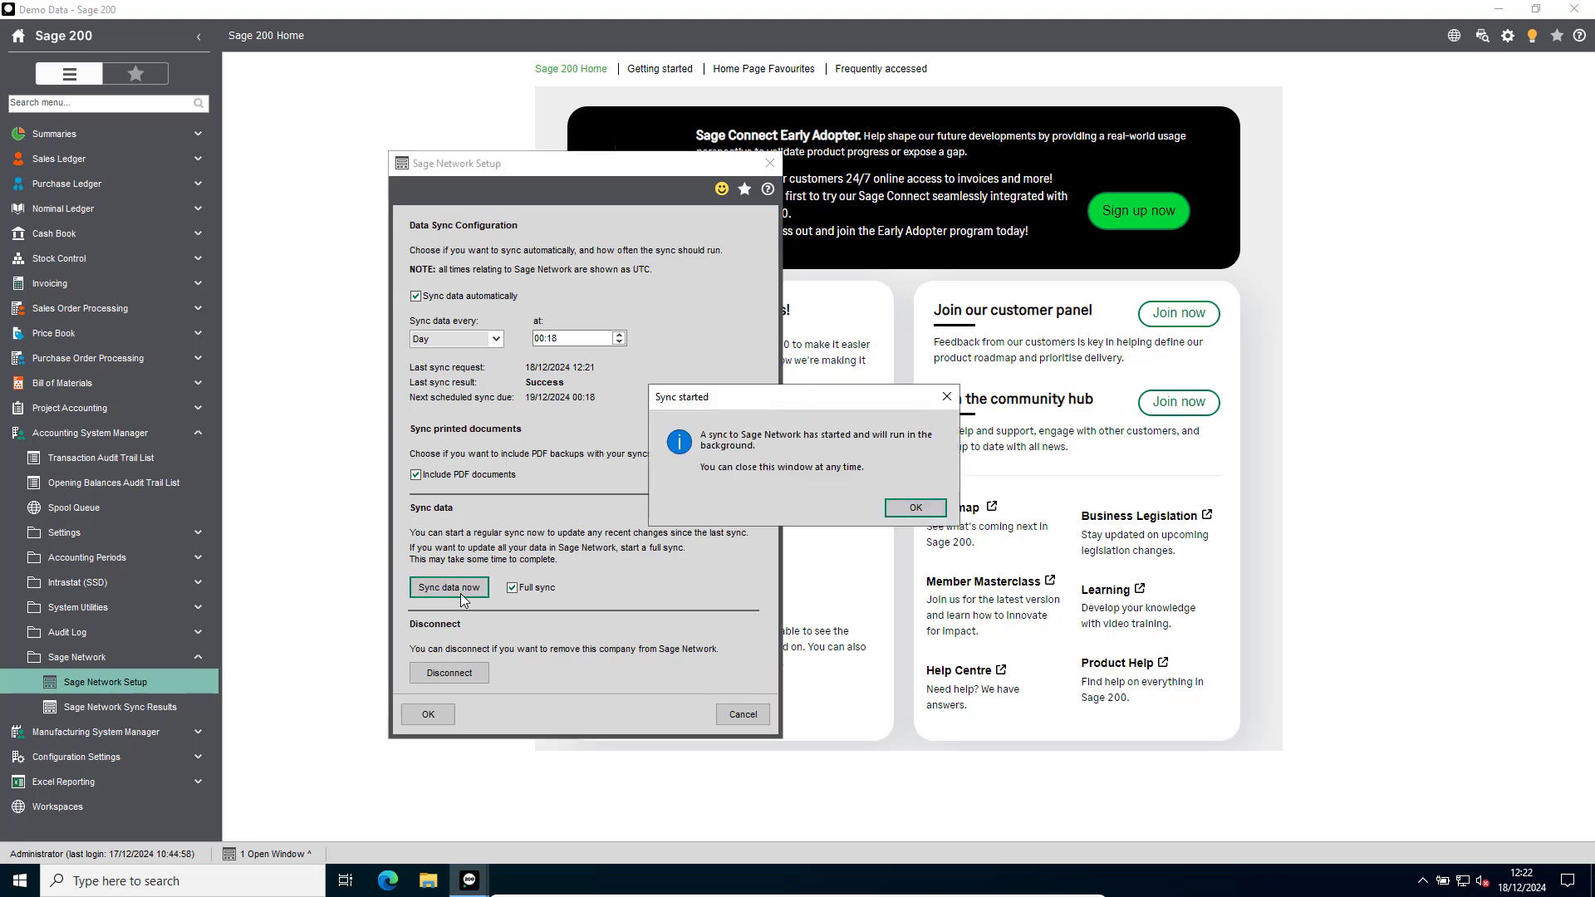
{"action": "left_click", "coordinate": [908, 513]}
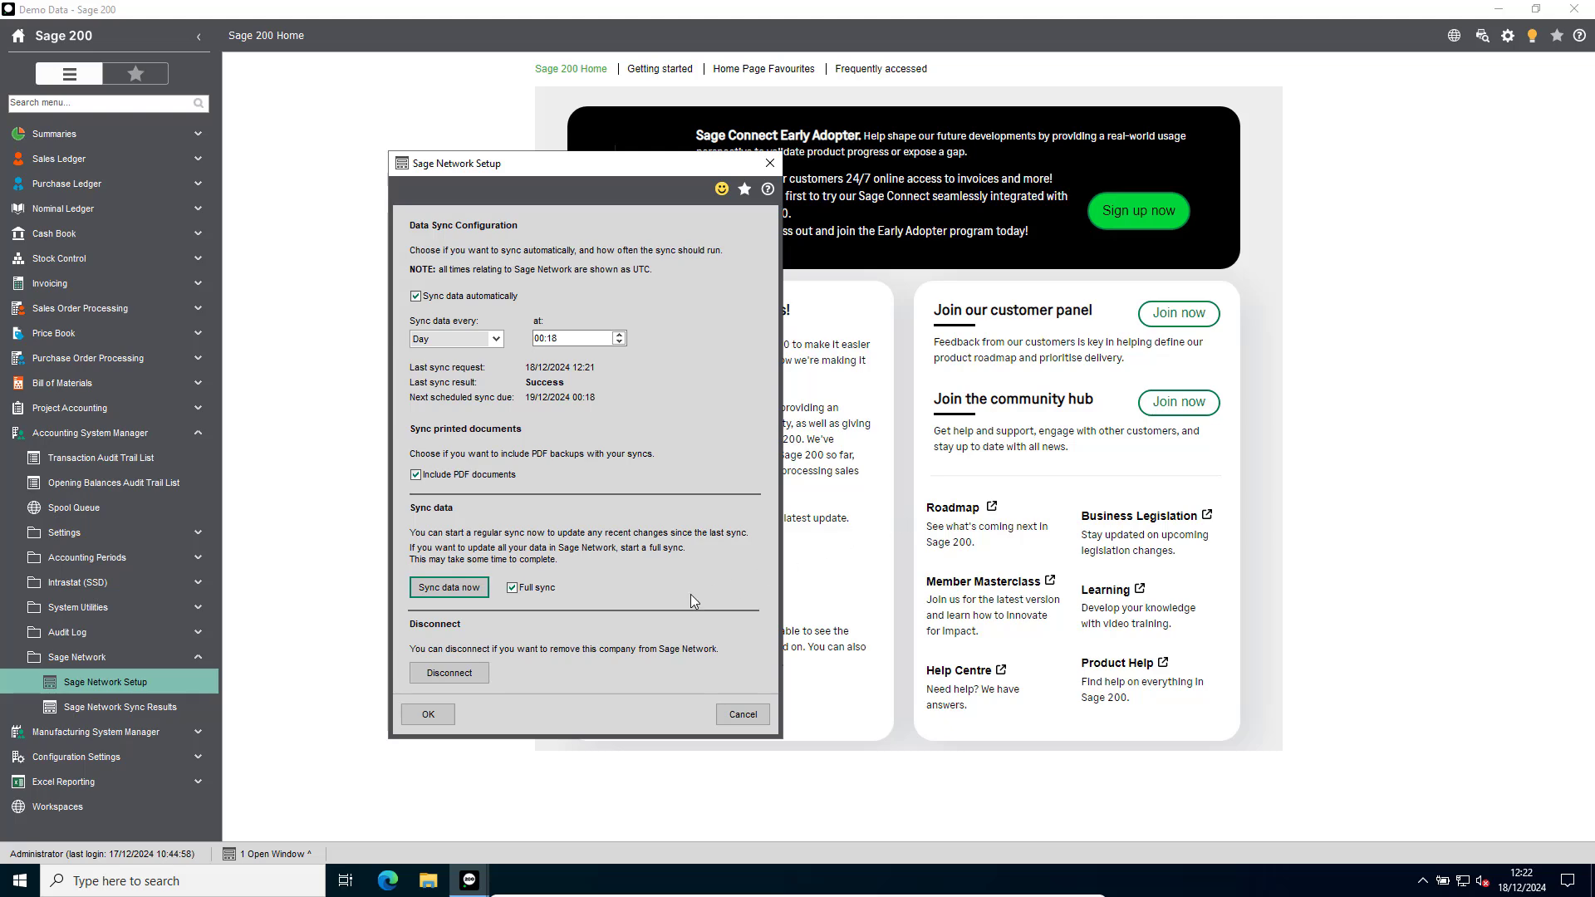
{"action": "left_click", "coordinate": [425, 718]}
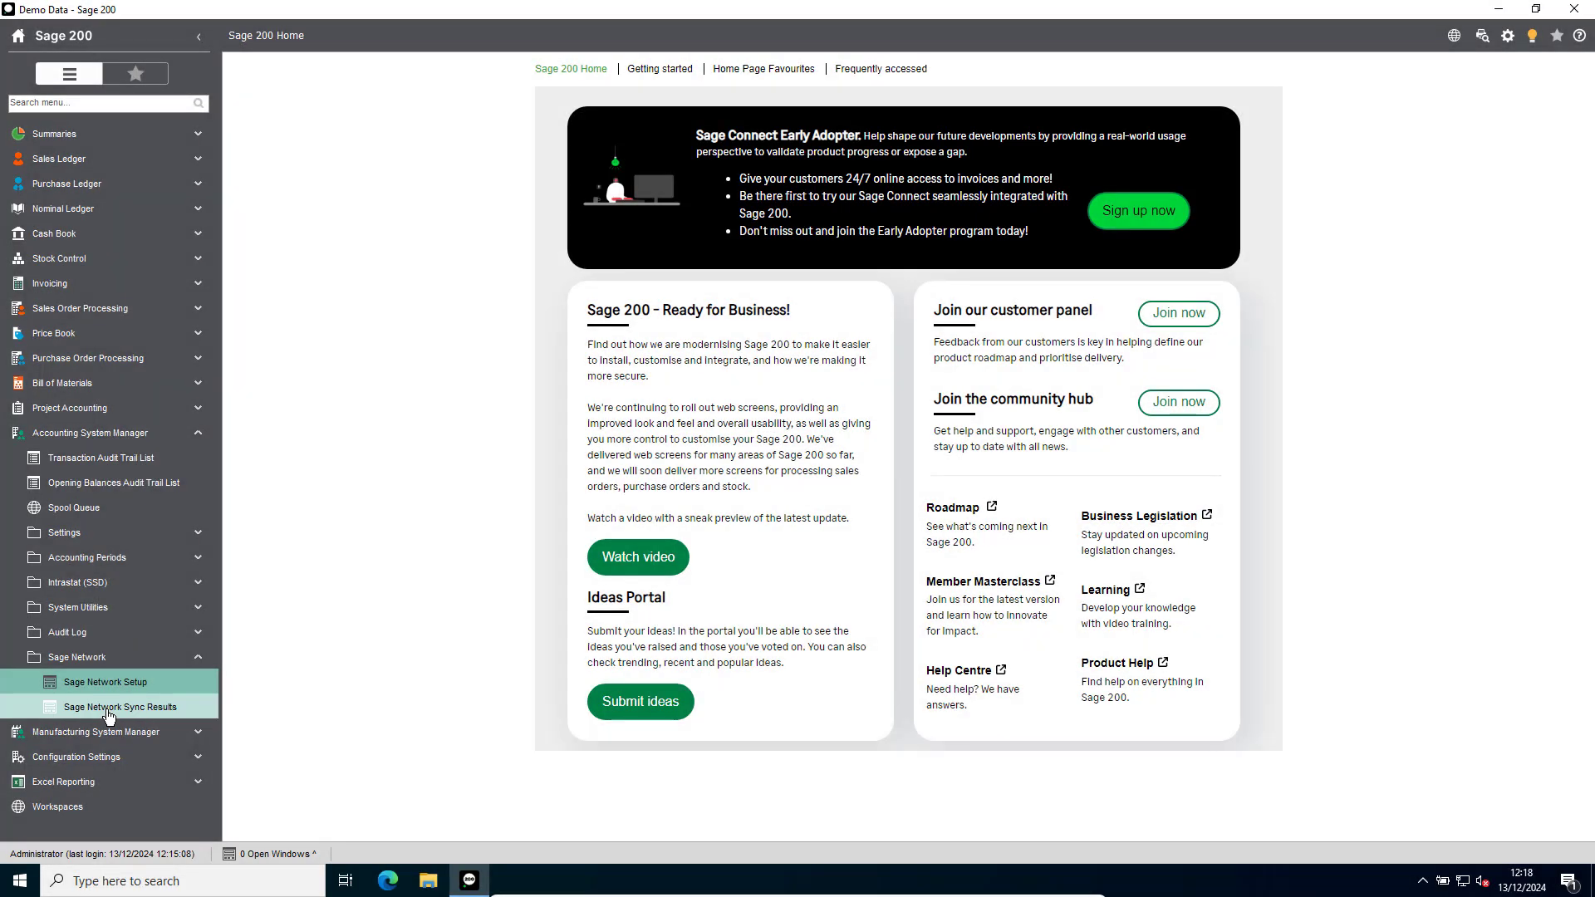
{"action": "left_click", "coordinate": [108, 712]}
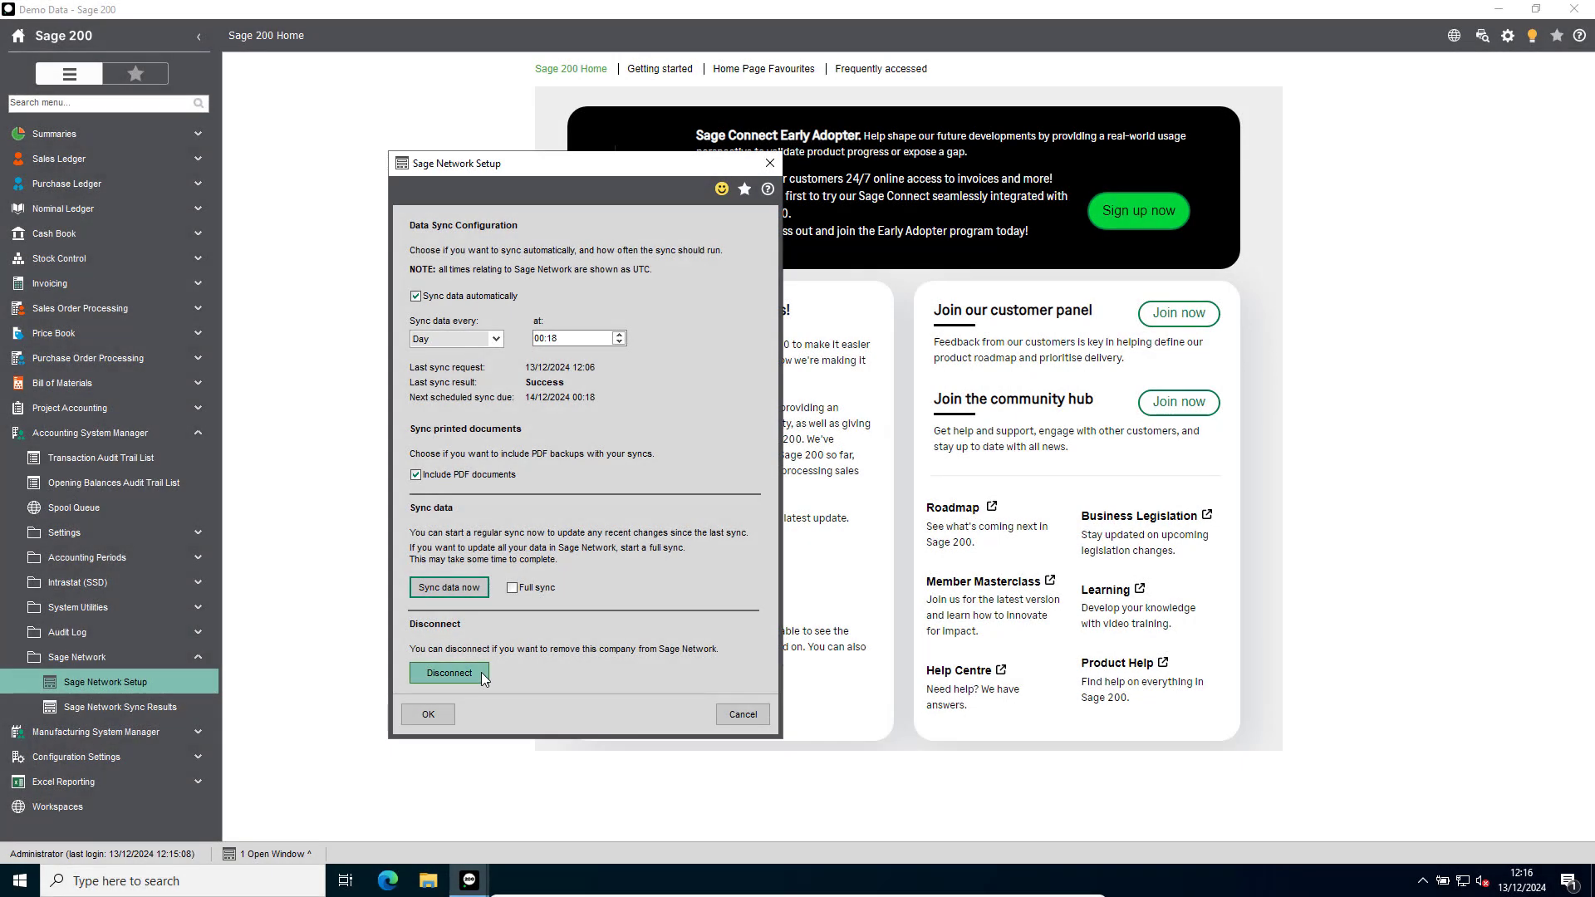
Disconnect the company from Sage Network in Sage Network Setup, authenticating with the account password and verification code.
{"action": "left_click", "coordinate": [480, 674]}
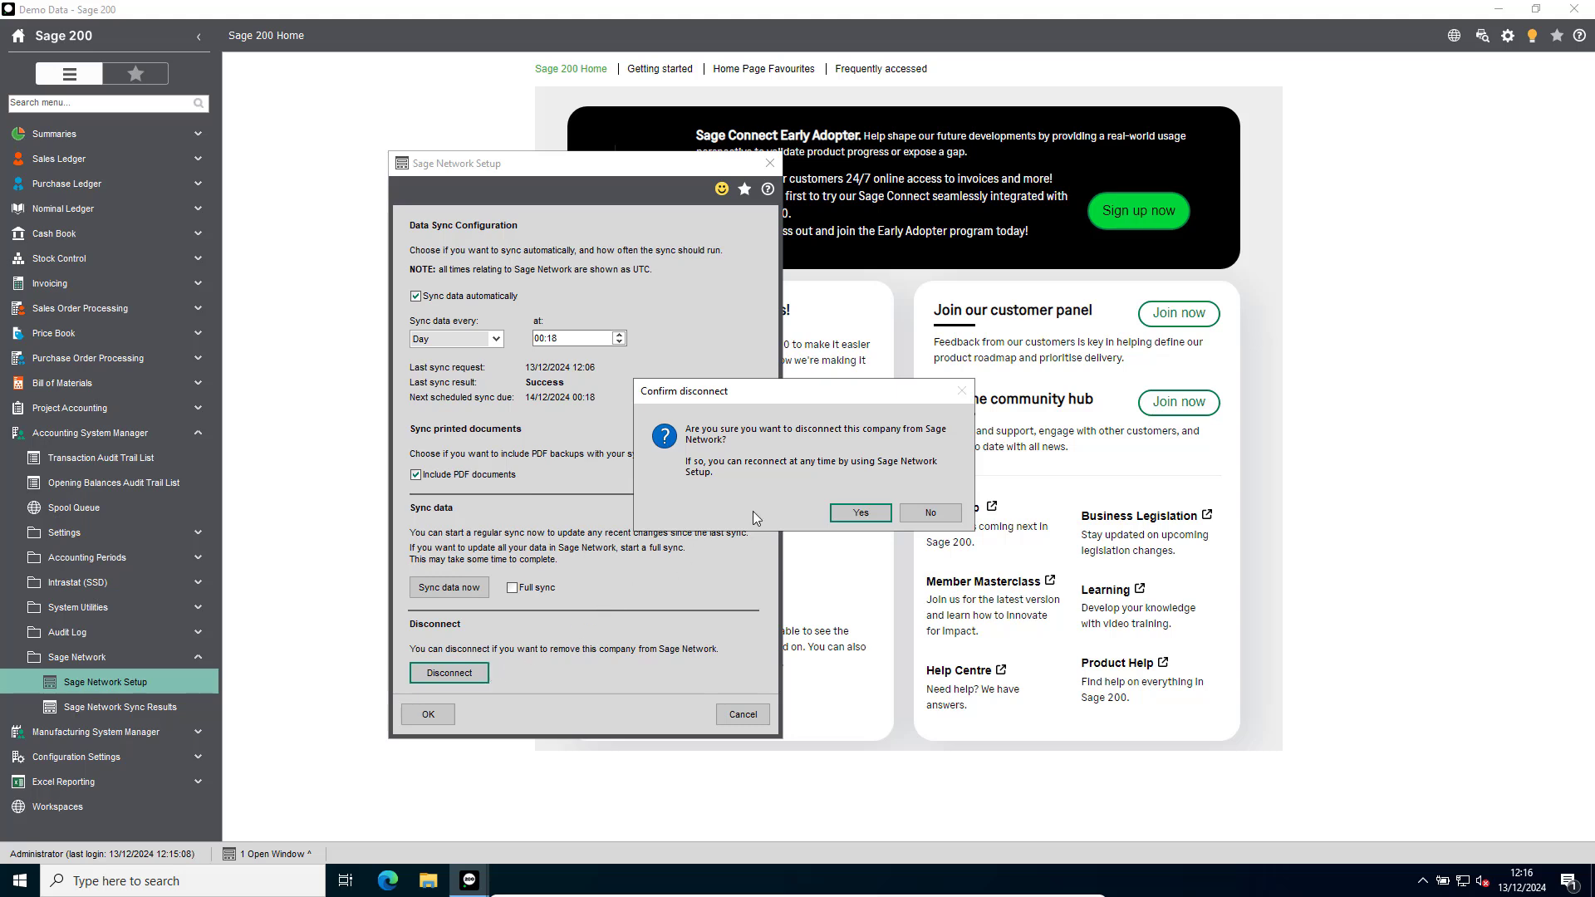
{"action": "left_click", "coordinate": [861, 513]}
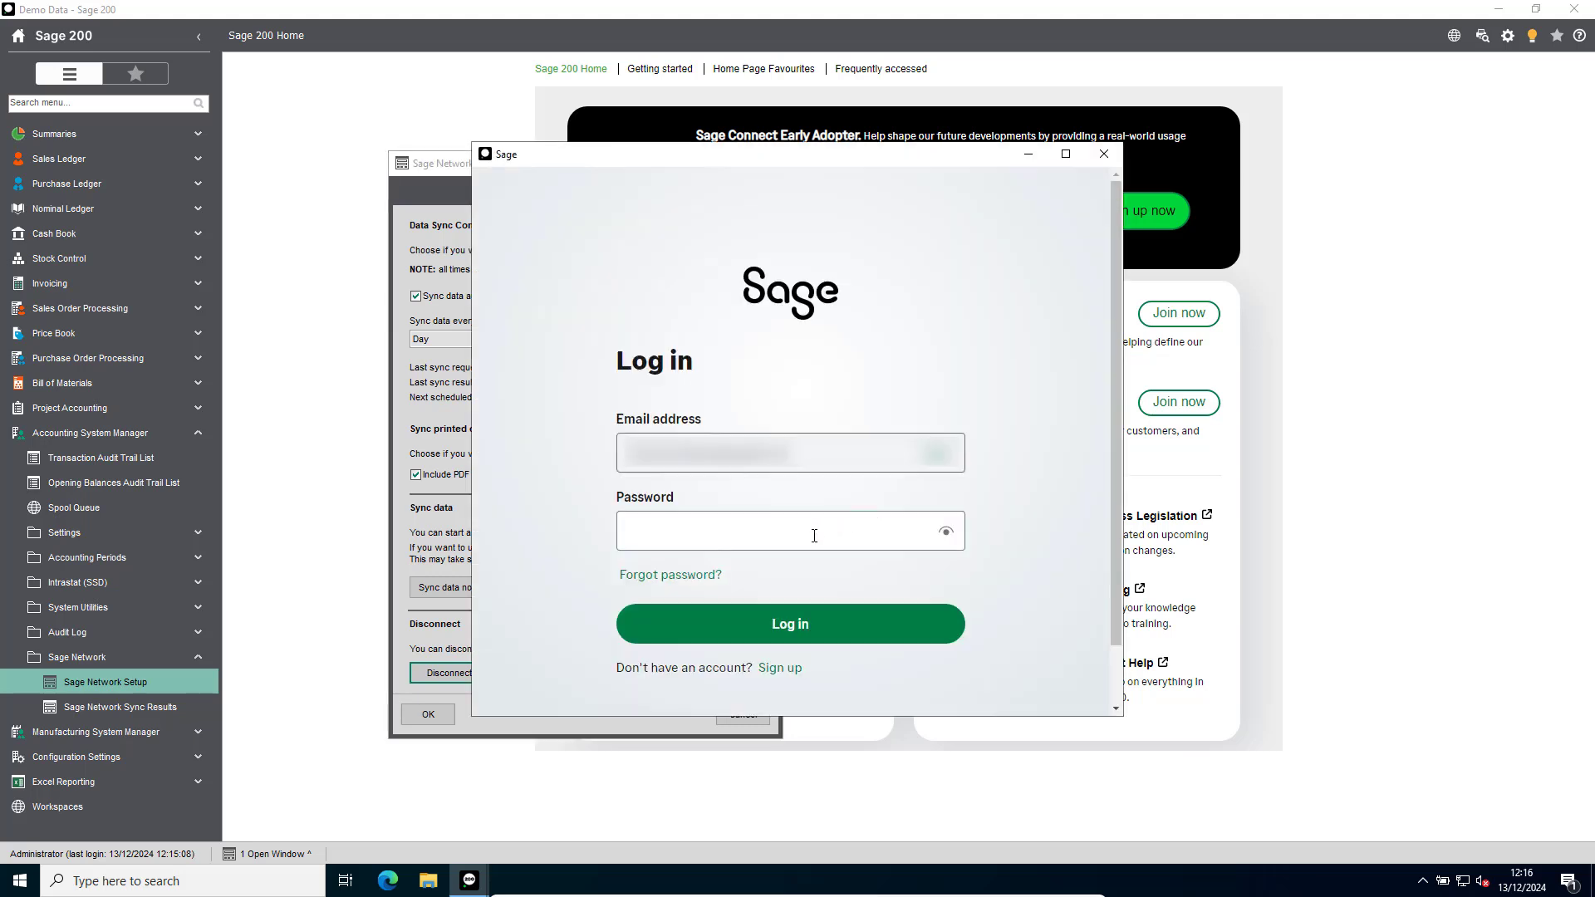
{"action": "left_click", "coordinate": [808, 540]}
{"action": "type", "text": "•••••••••••••••"}
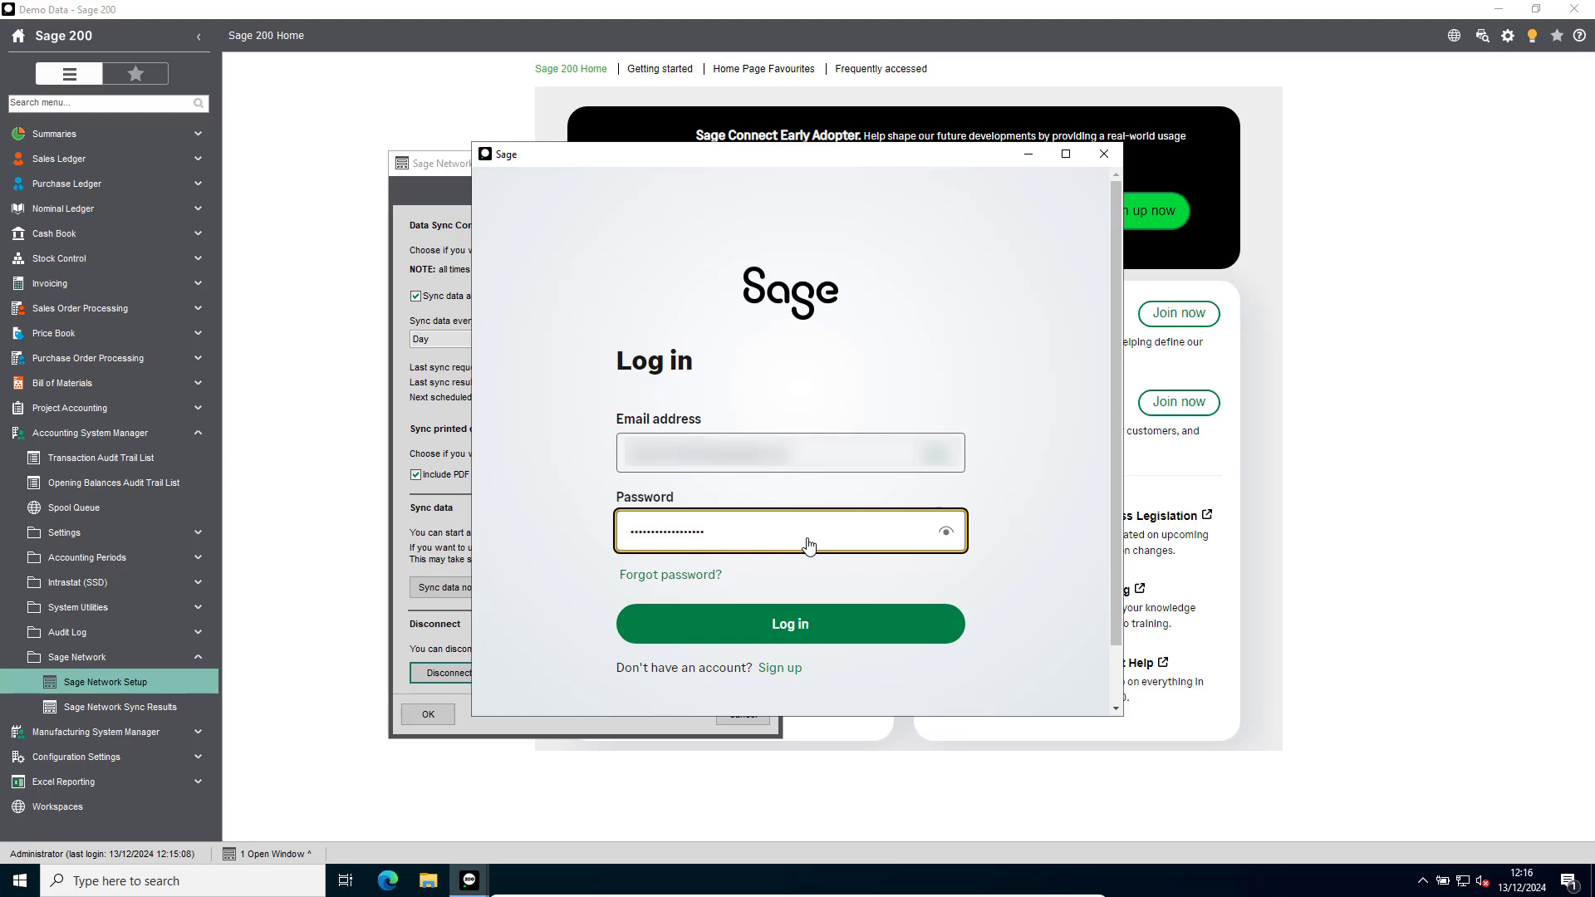
{"action": "left_click", "coordinate": [811, 625]}
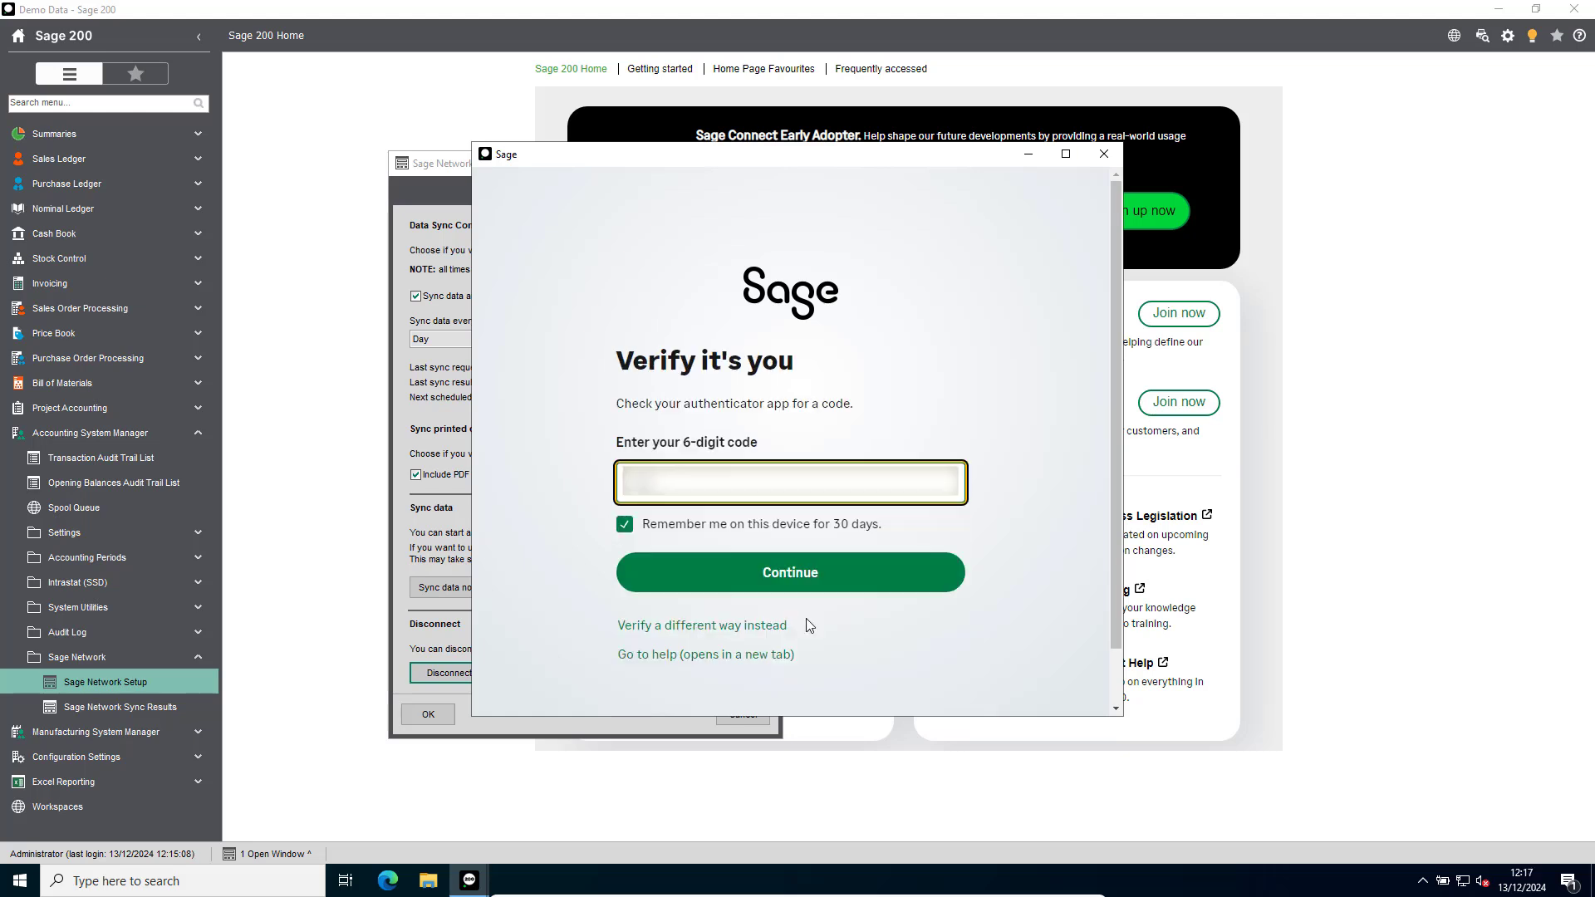
{"action": "type", "text": "••••••"}
{"action": "left_click", "coordinate": [790, 573]}
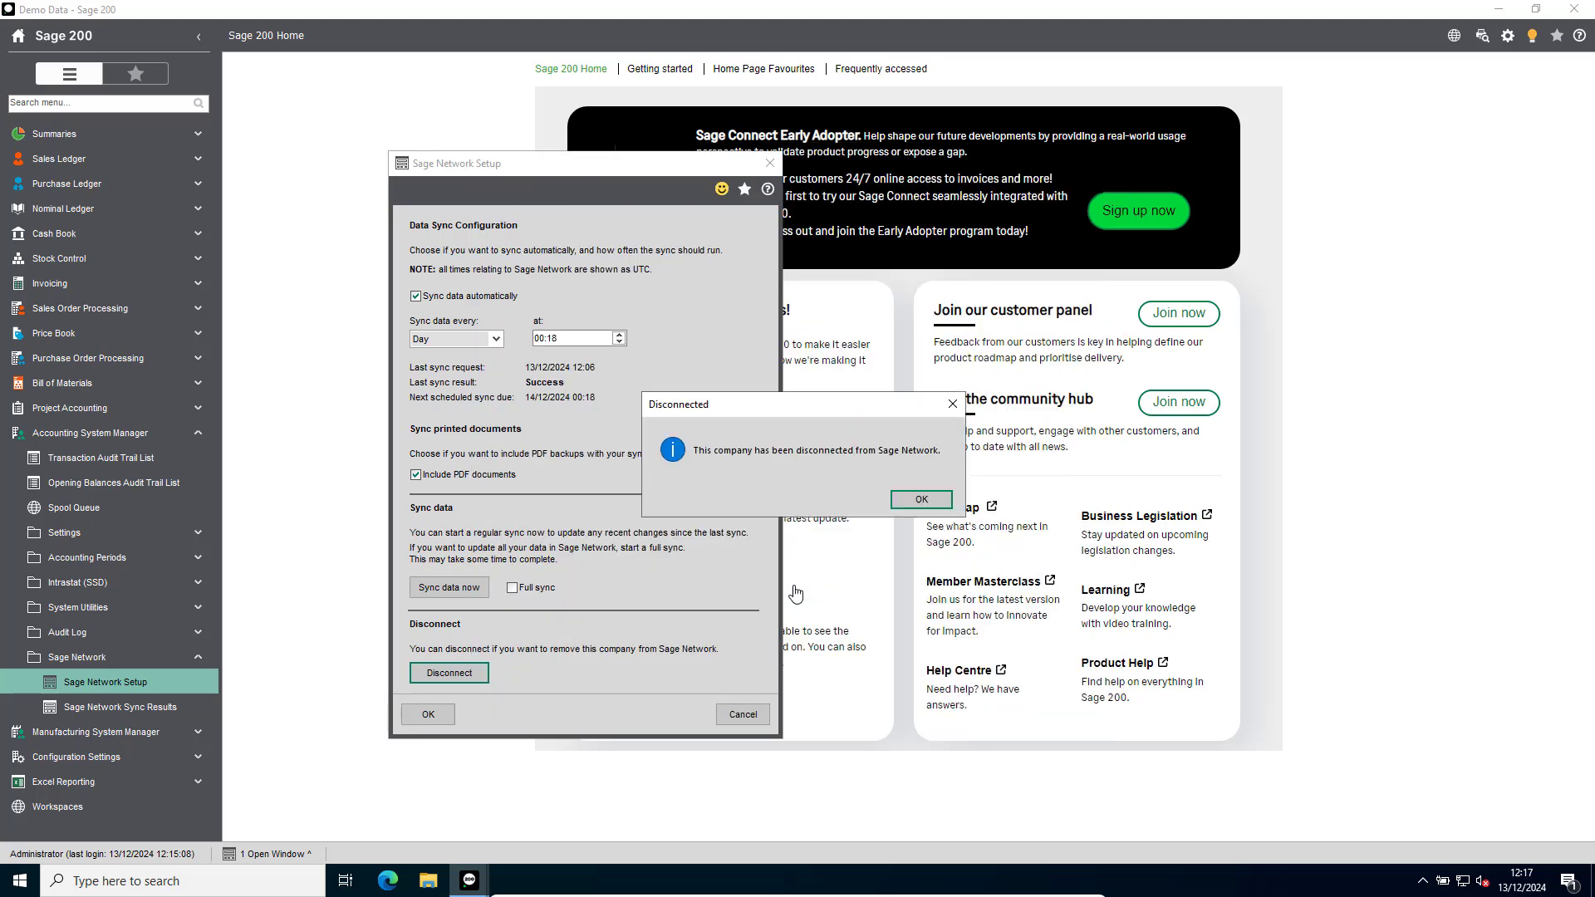
{"action": "left_click", "coordinate": [920, 499]}
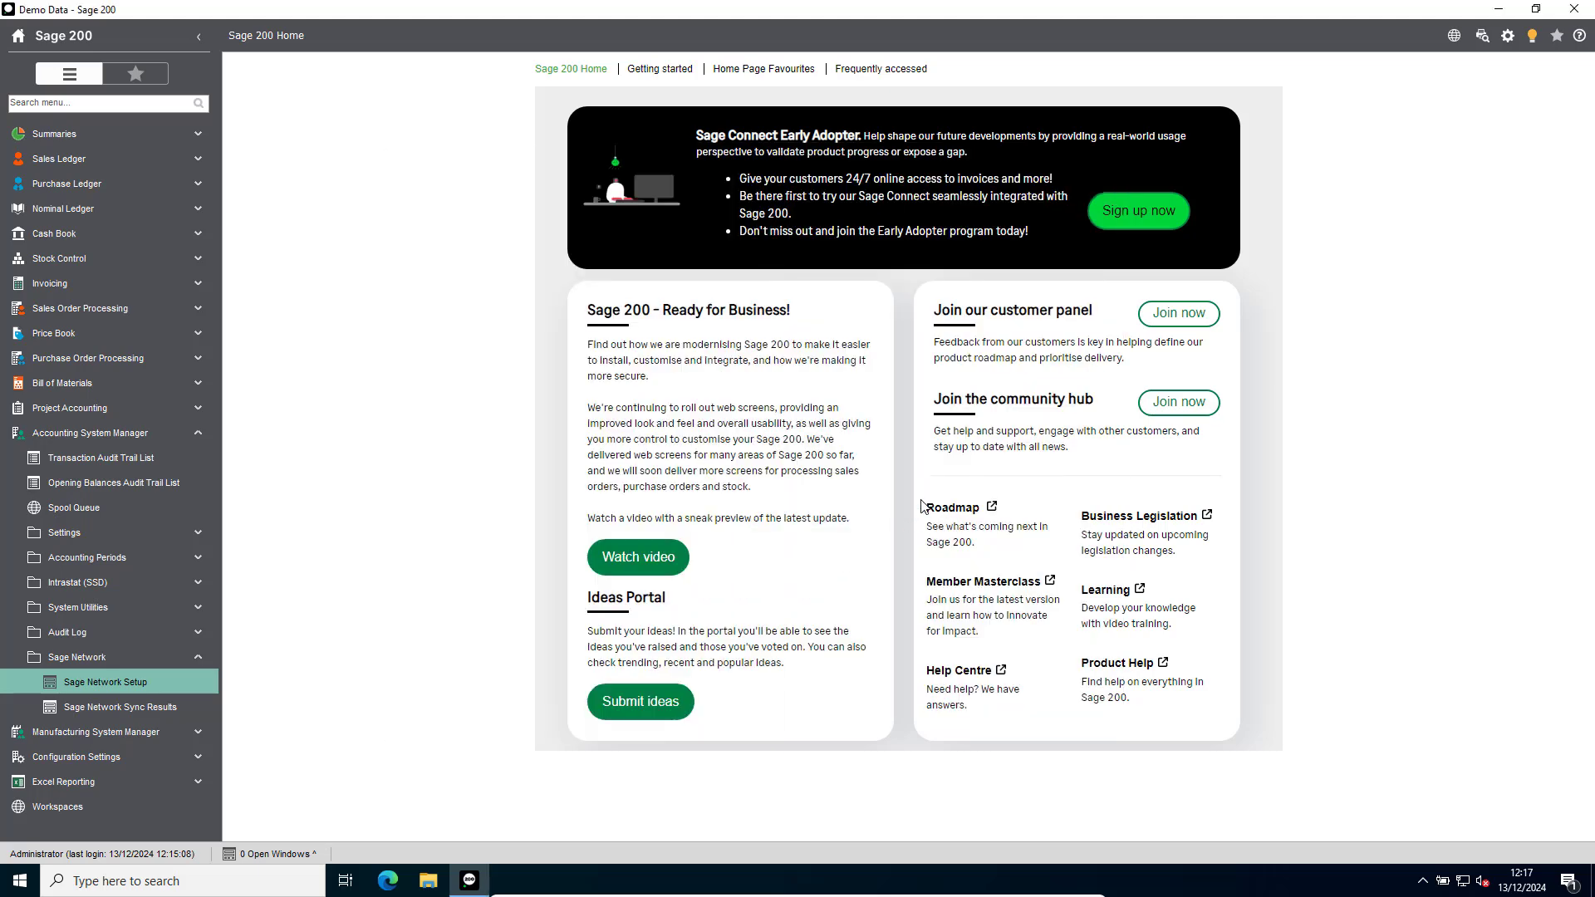